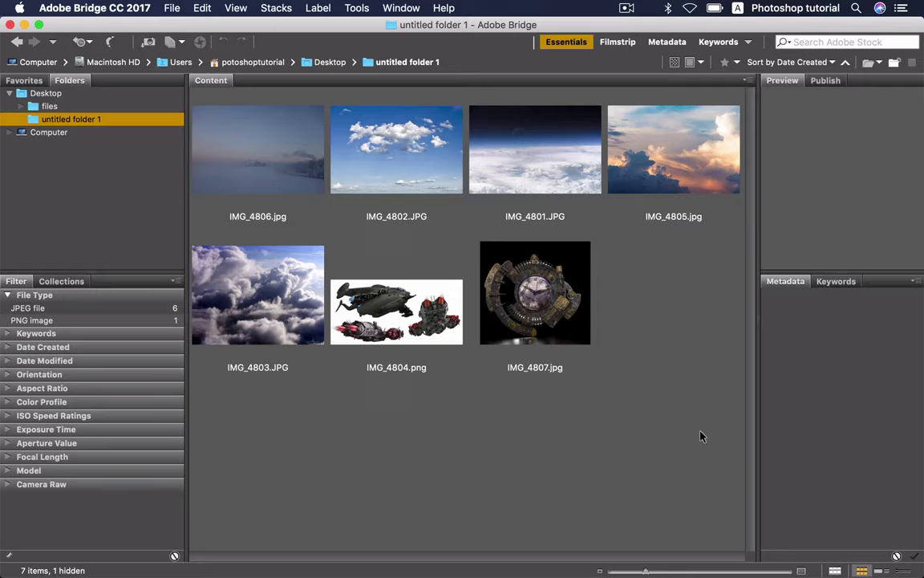
Step: Open all seven source photos from Bridge in Photoshop and bring up the IMG_4807 clock image
mouse_move(630, 387)
left_mouse_down()
mouse_move(467, 254)
mouse_move(244, 142)
left_mouse_up()
double_click(379, 330)
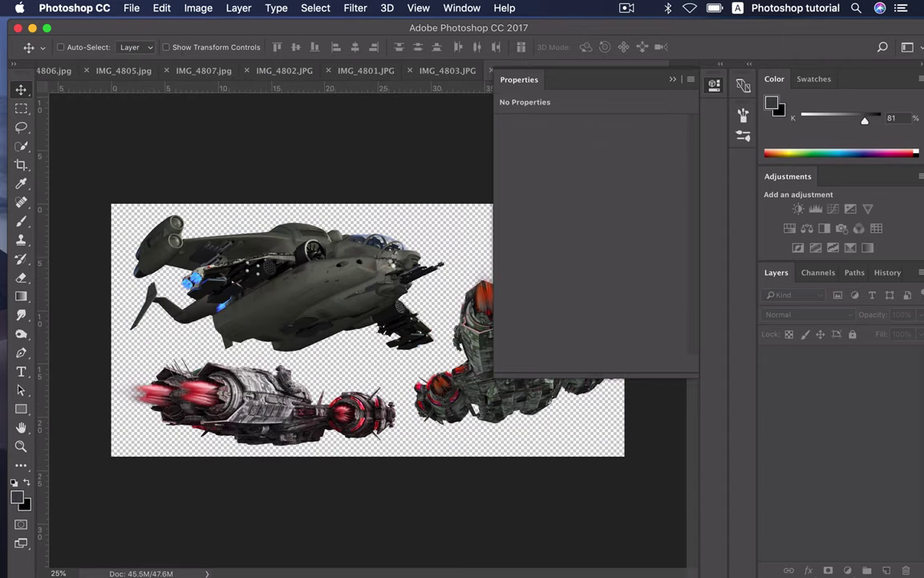
left_click(672, 83)
left_click(166, 72)
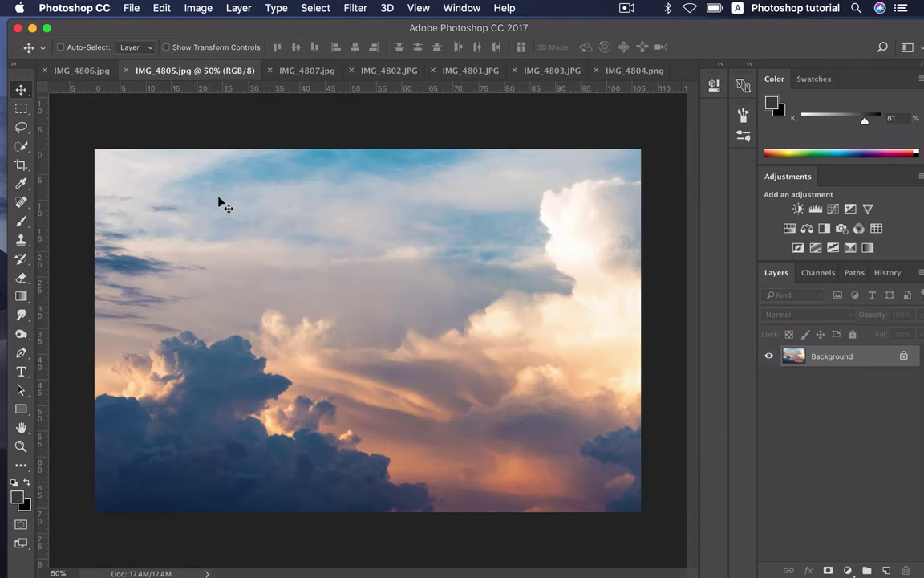
left_click(303, 71)
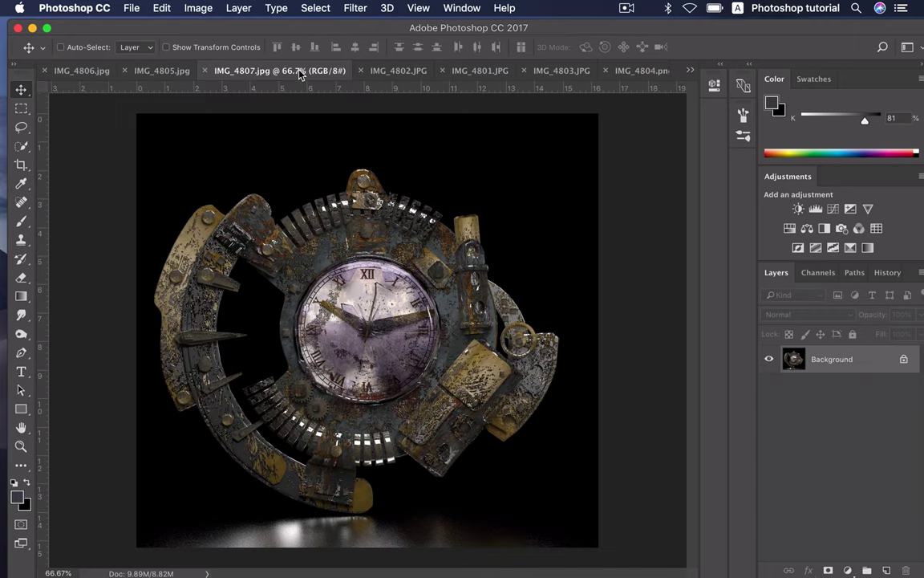
Step: Select the black background around the clock with the Magic Wand
key("w")
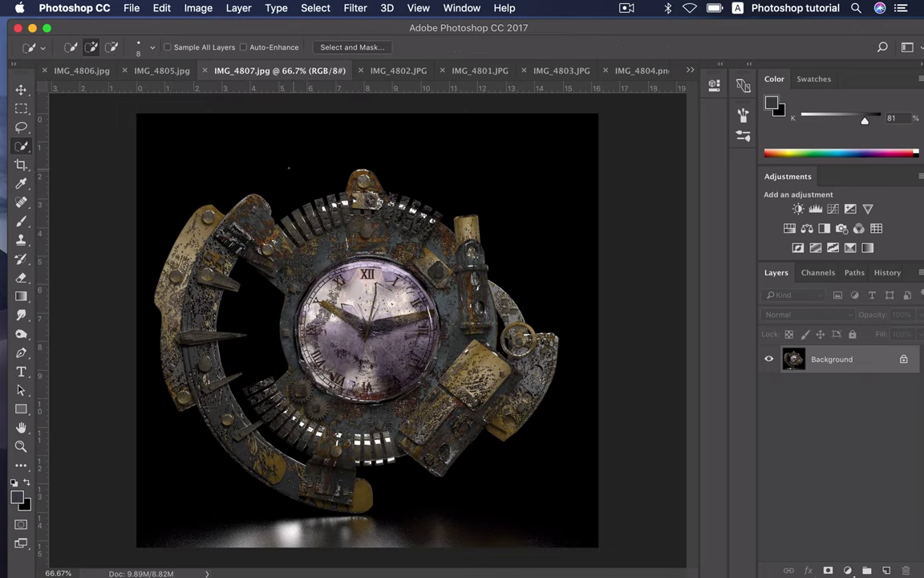
right_click(22, 153)
left_click(56, 158)
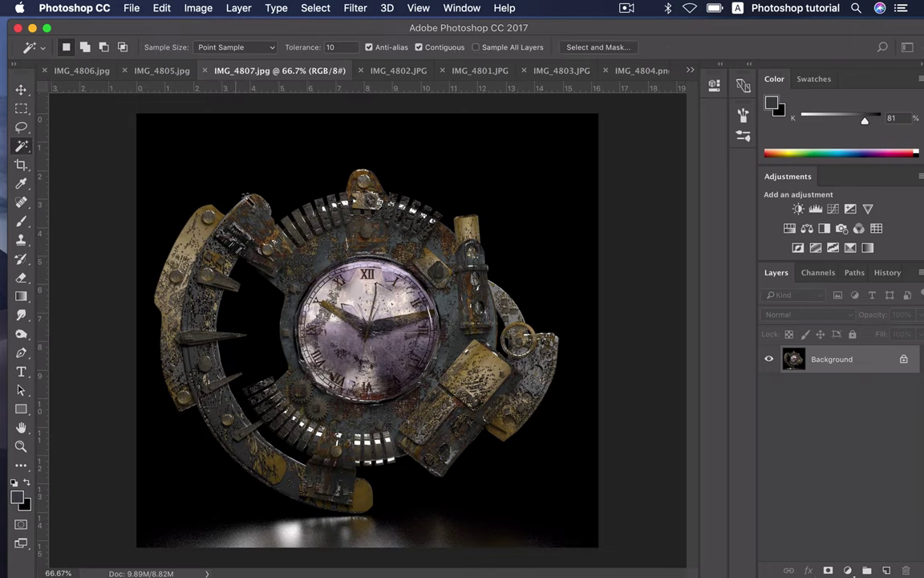
left_click(223, 170)
left_click(251, 275, "shift")
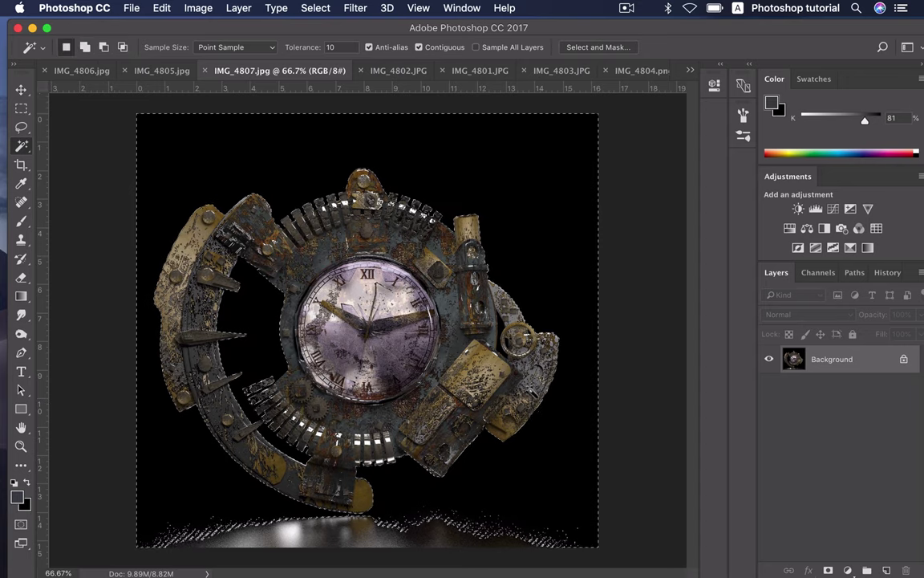
scroll(349, 526, "up", 2)
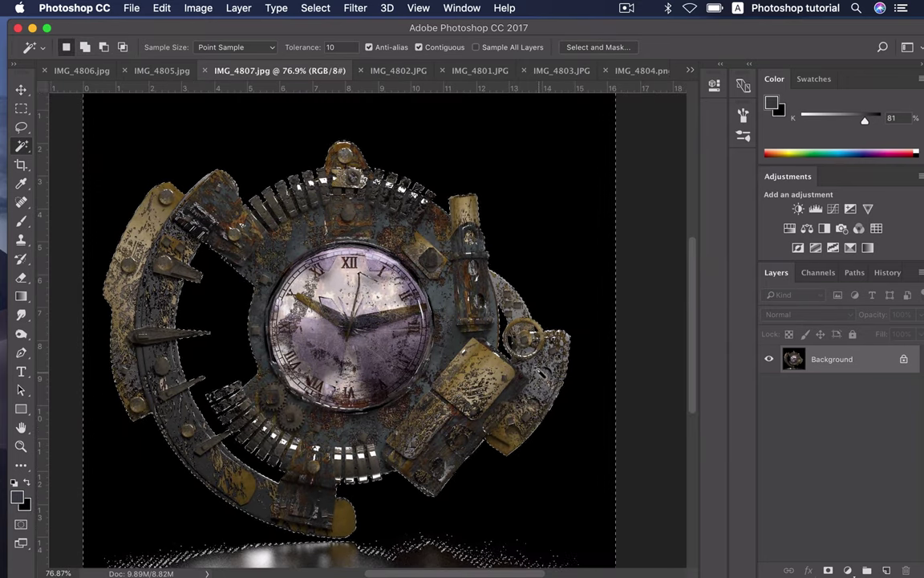
scroll(539, 367, "up", 5)
key("super+z")
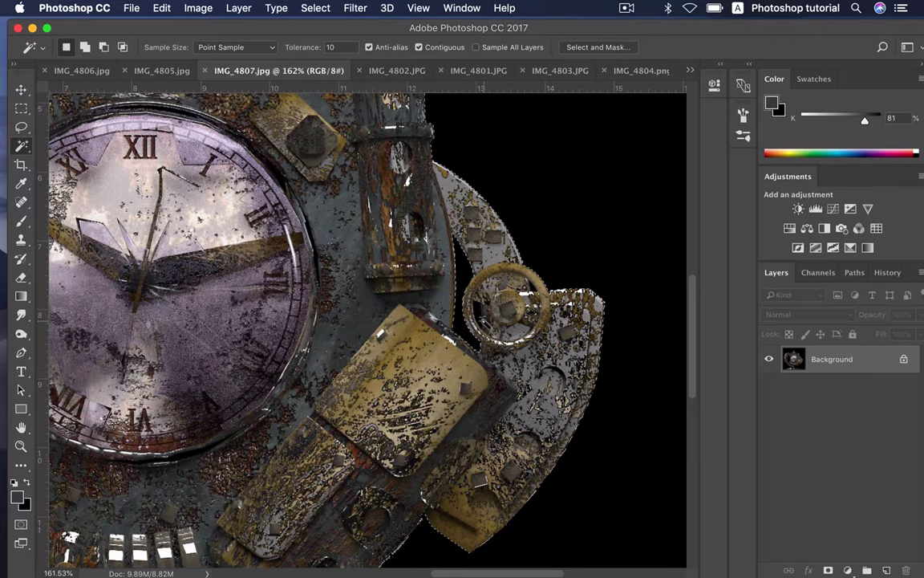
key("super+0")
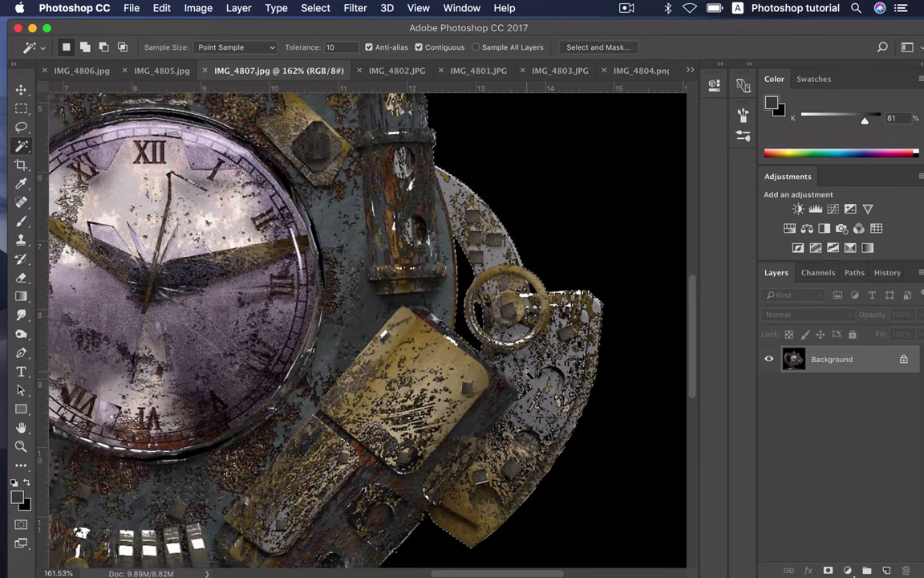
Step: Add the floor reflection with the Lasso and invert so only the clock is selected
key("l")
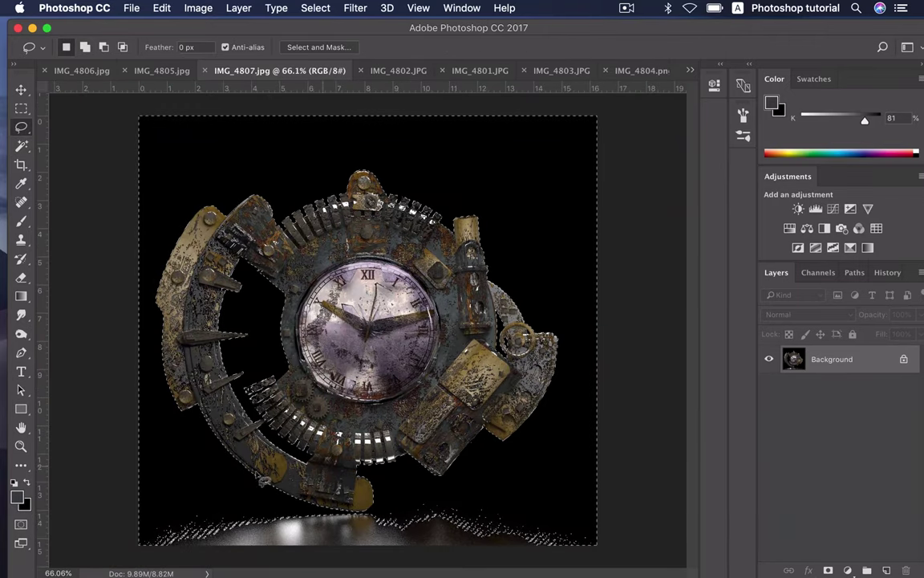
left_click_drag(186, 509, 195, 575)
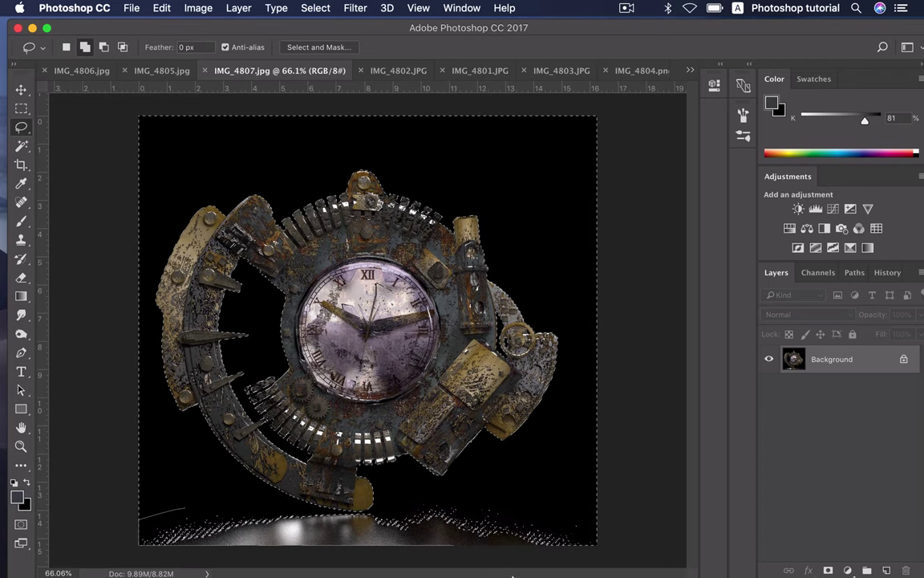
mouse_move(631, 571)
left_mouse_down()
mouse_move(532, 486)
mouse_move(365, 521)
left_mouse_up()
scroll(393, 498, "down", 3)
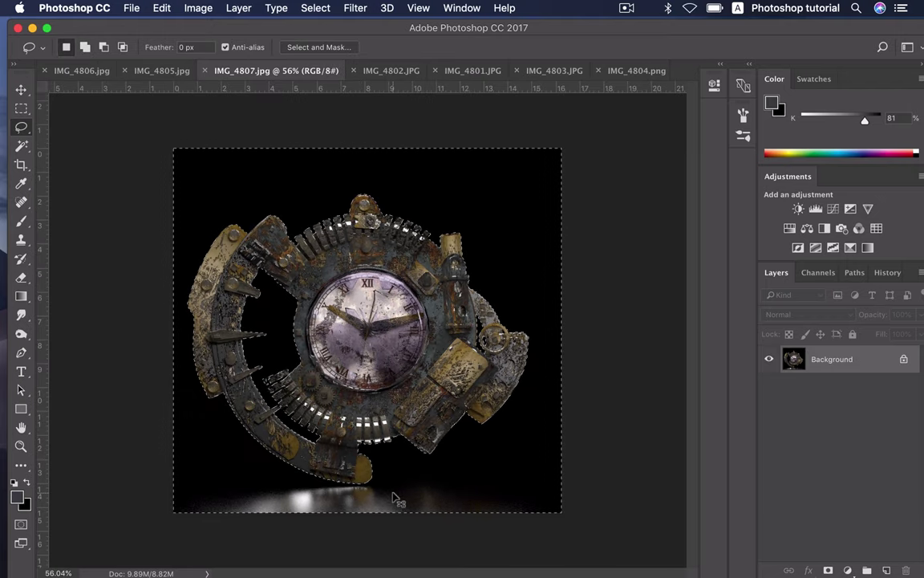
key("ctrl+shift+i")
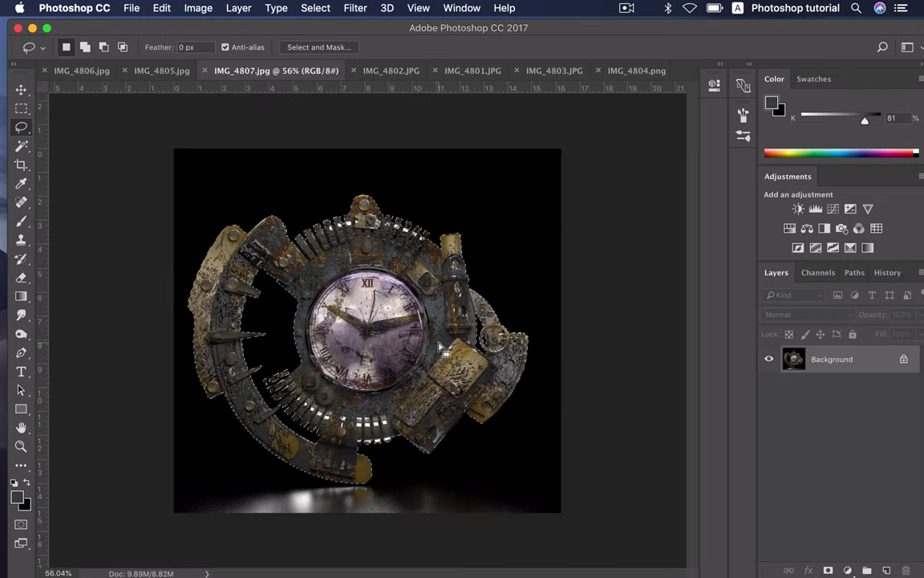
Step: Feather the clock selection by 1 pixel
scroll(408, 336, "up", 1)
key("v")
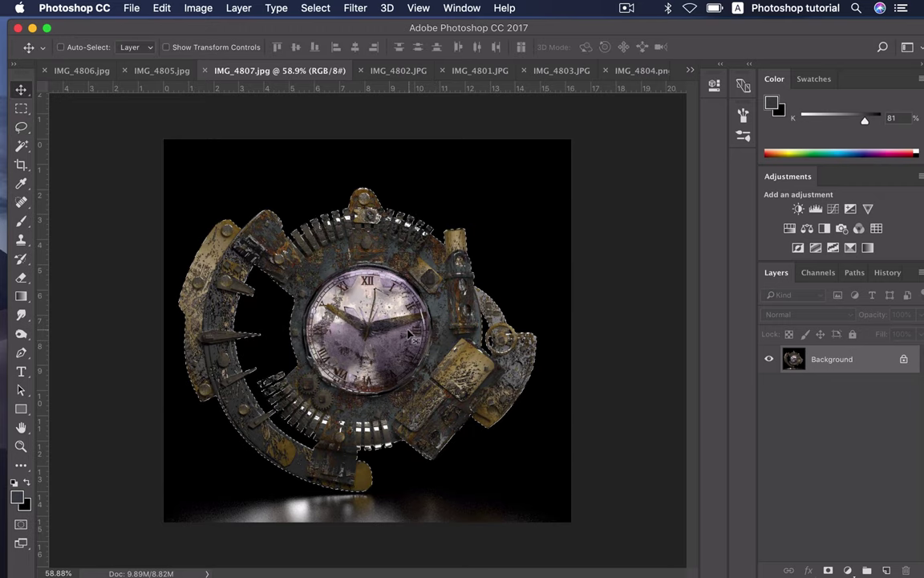
scroll(312, 264, "up", 1)
scroll(312, 256, "up", 1)
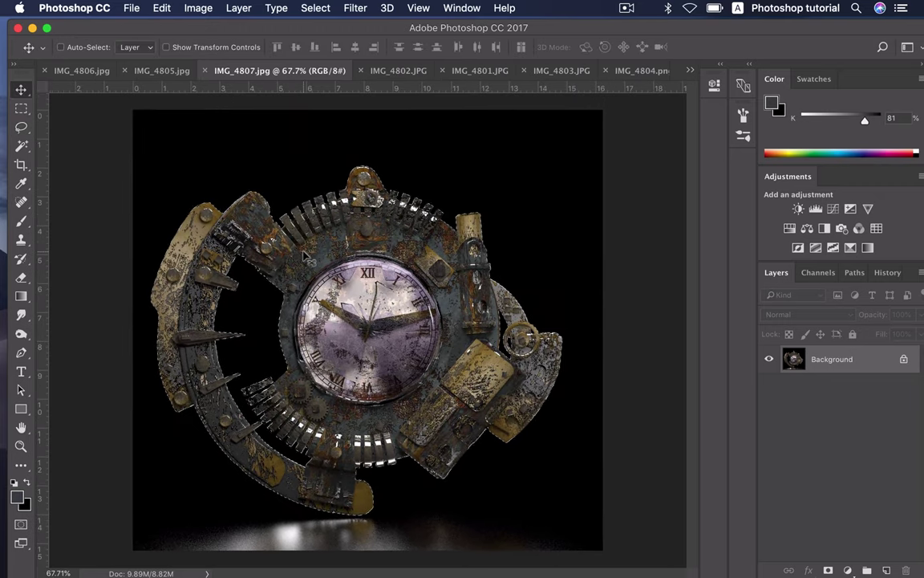
key("shift+F6")
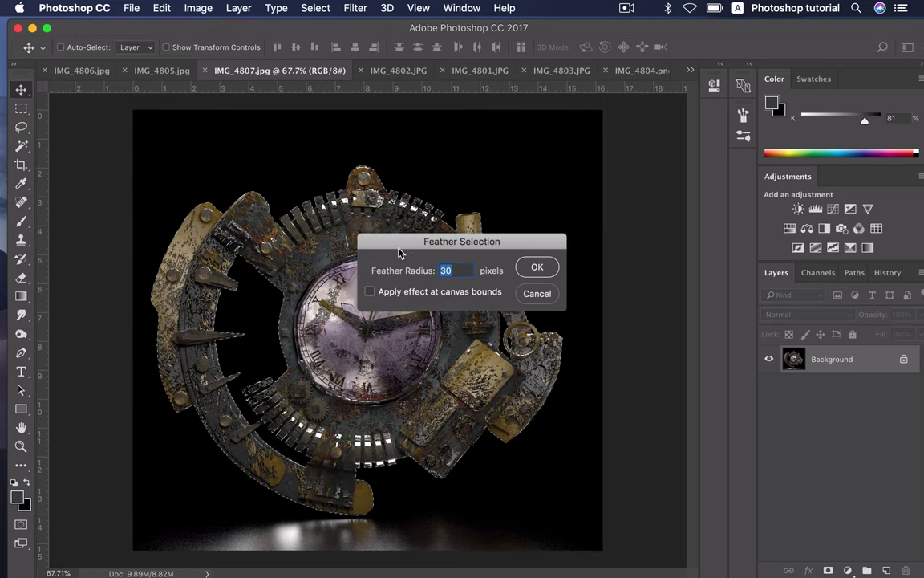
type("1")
left_click(531, 269)
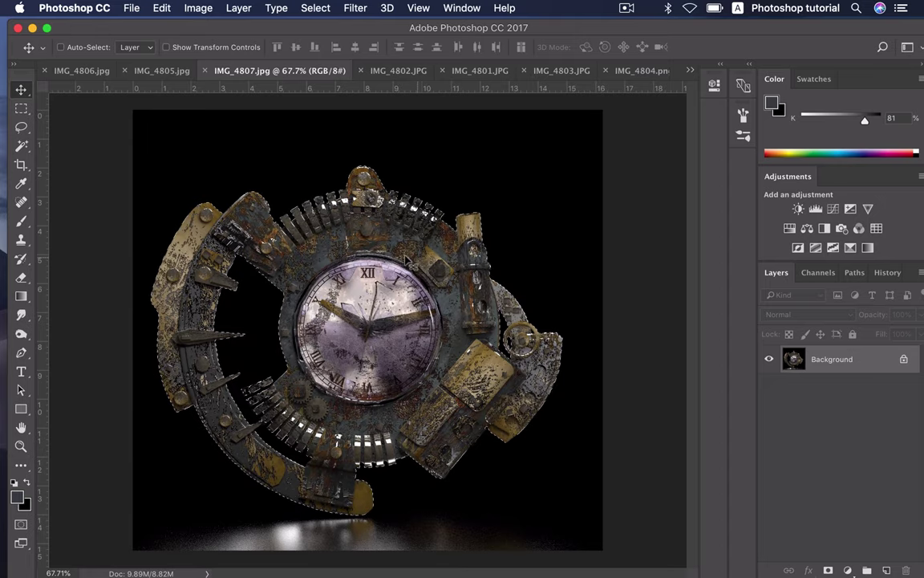
Step: Drop the cut-out clock into IMG_4805 as Layer 1, position it, and close IMG_4807
left_click_drag(311, 238, 164, 74)
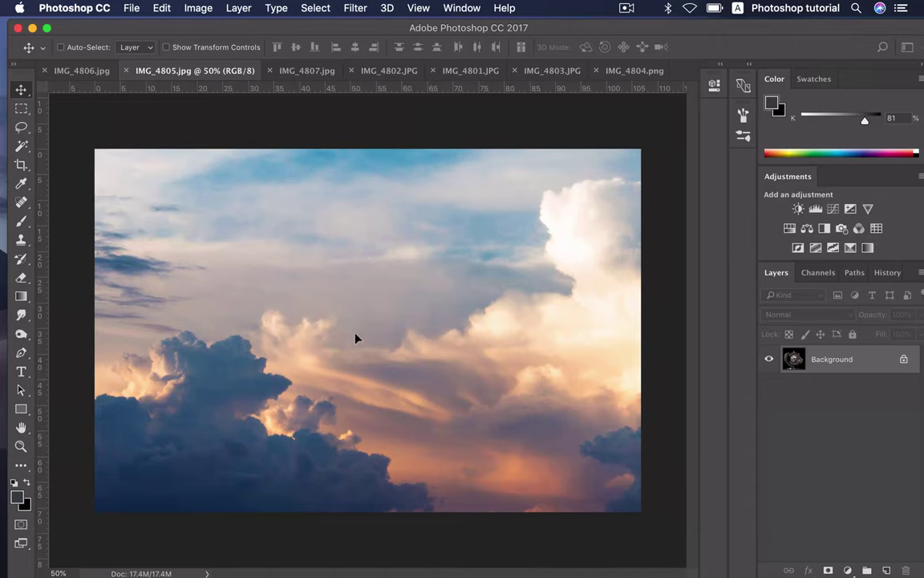
left_click_drag(357, 338, 357, 337)
left_click_drag(316, 280, 300, 261)
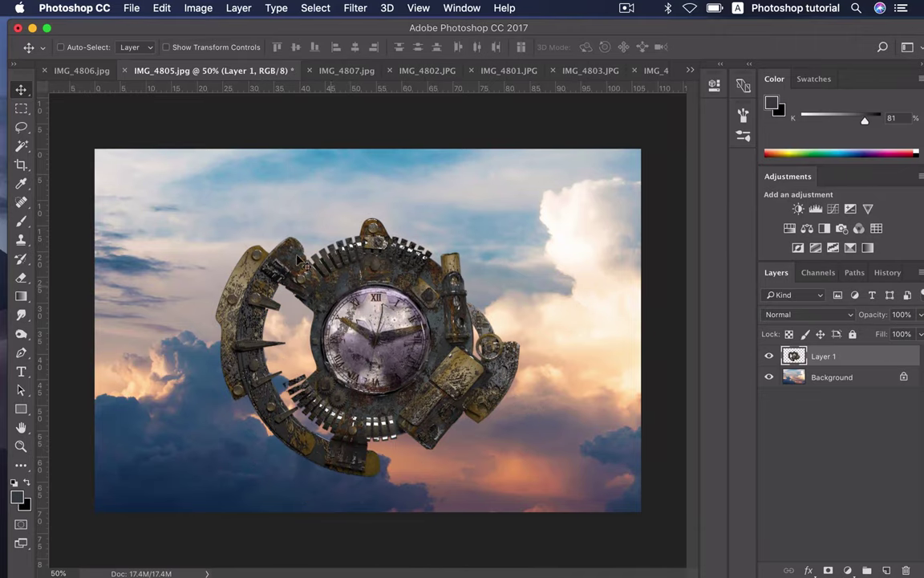
left_click(337, 71)
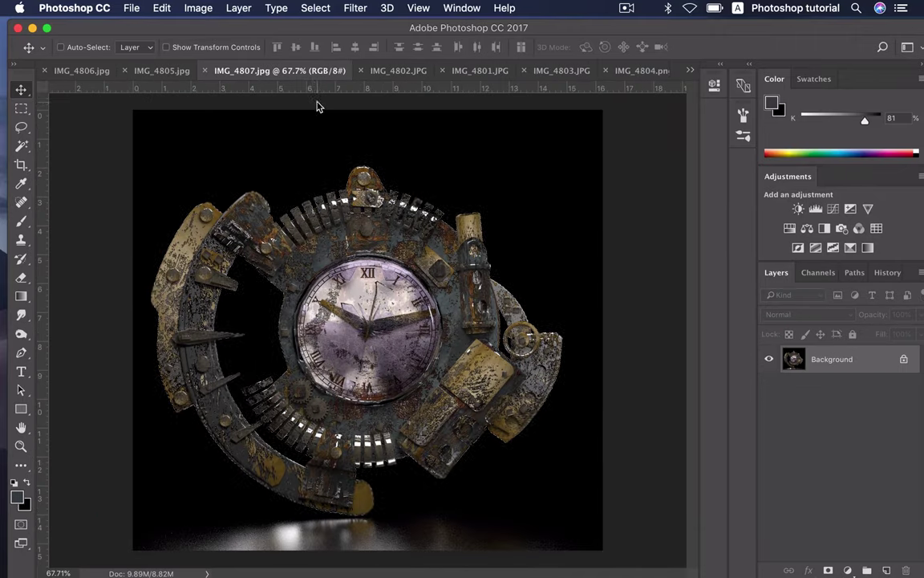
left_click(206, 71)
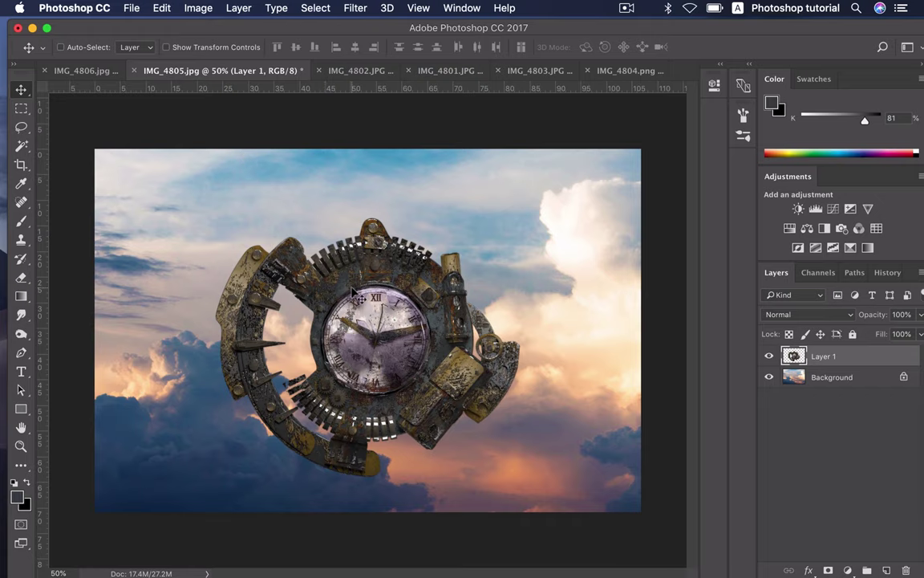
left_click_drag(353, 293, 361, 282)
Step: Rotate the clock layer about 56° counter-clockwise (-55.6°)
key("ctrl+t")
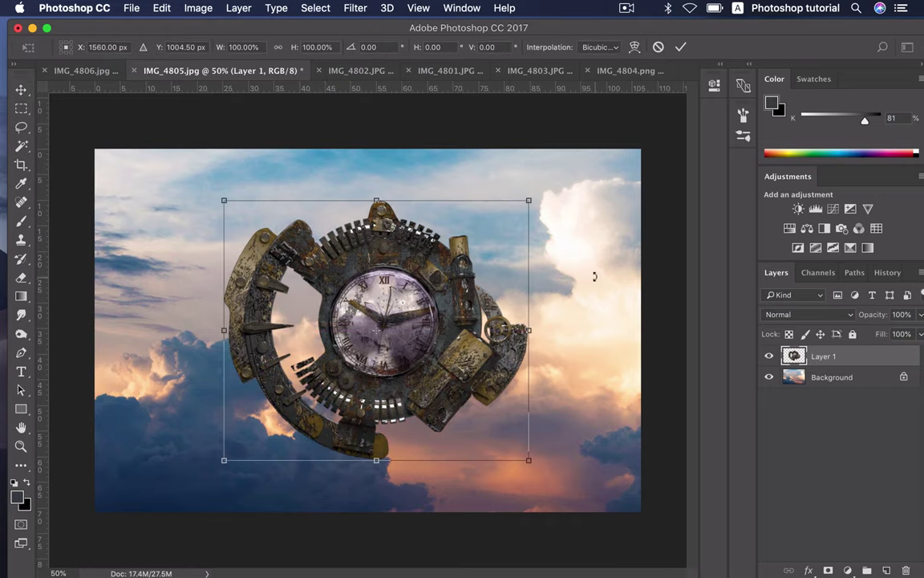
left_click_drag(595, 277, 428, 184)
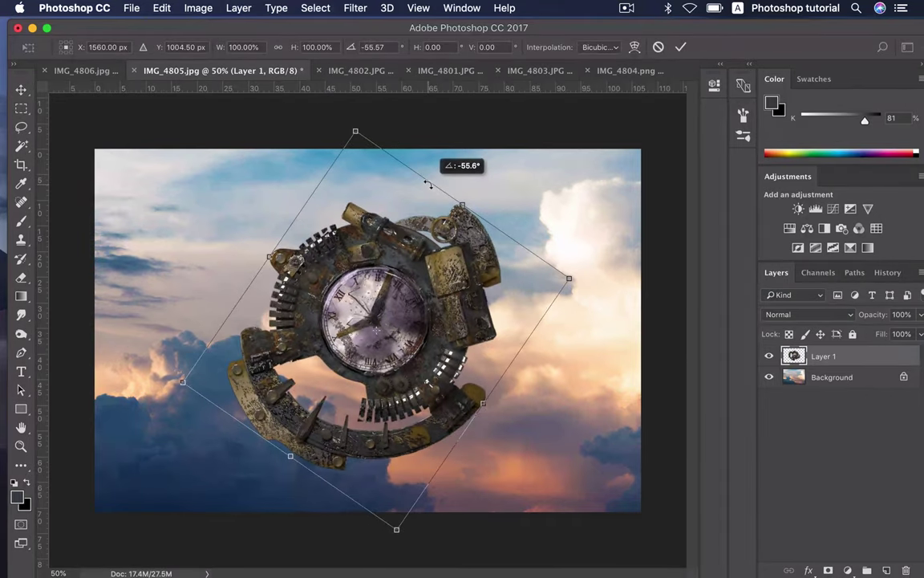
key("Return")
Step: Scale the clock to about 118%, reposition it, then bring up the misty IMG_4806 photo
key("ctrl+t")
left_click_drag(505, 198, 540, 165)
left_click_drag(479, 261, 508, 257)
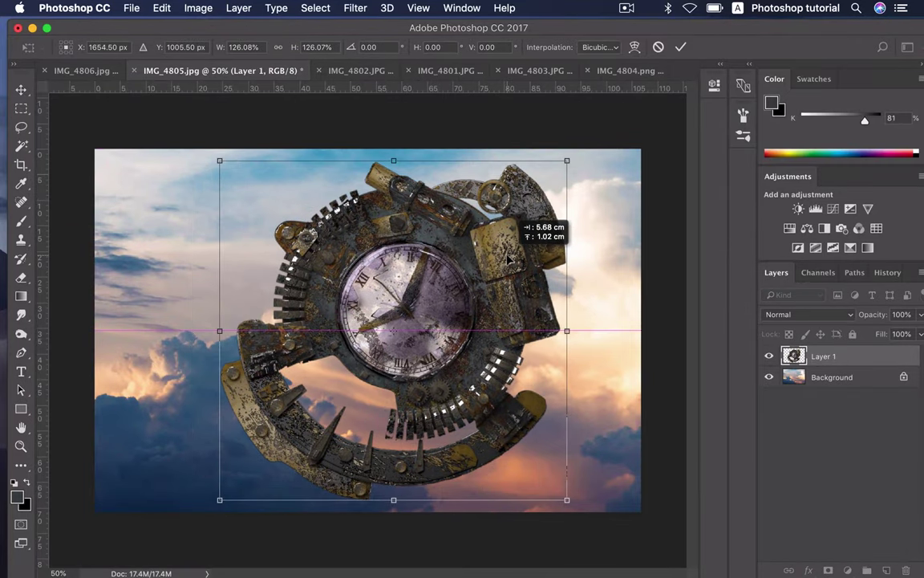
left_click_drag(220, 500, 242, 478)
mouse_move(368, 418)
left_mouse_down()
mouse_move(321, 426)
mouse_move(325, 415)
left_mouse_up()
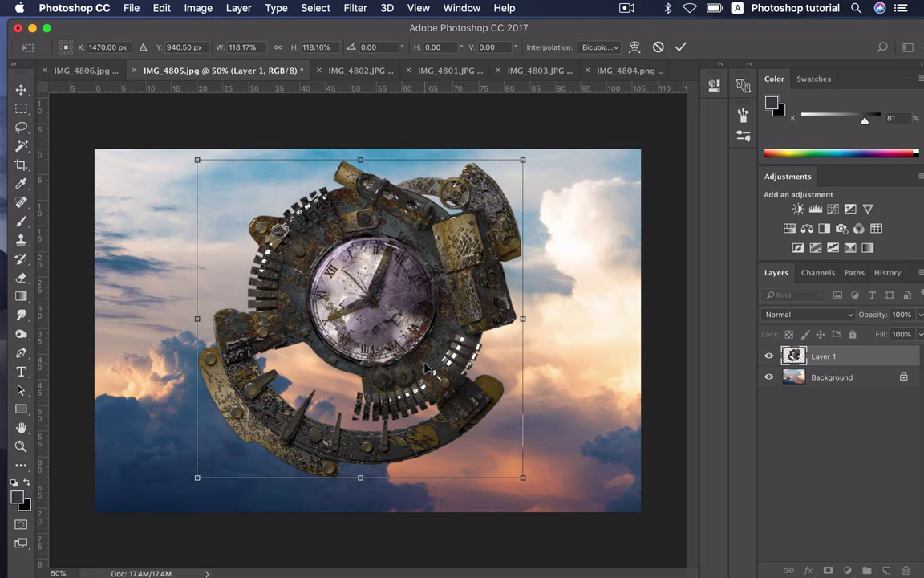
left_click(107, 72)
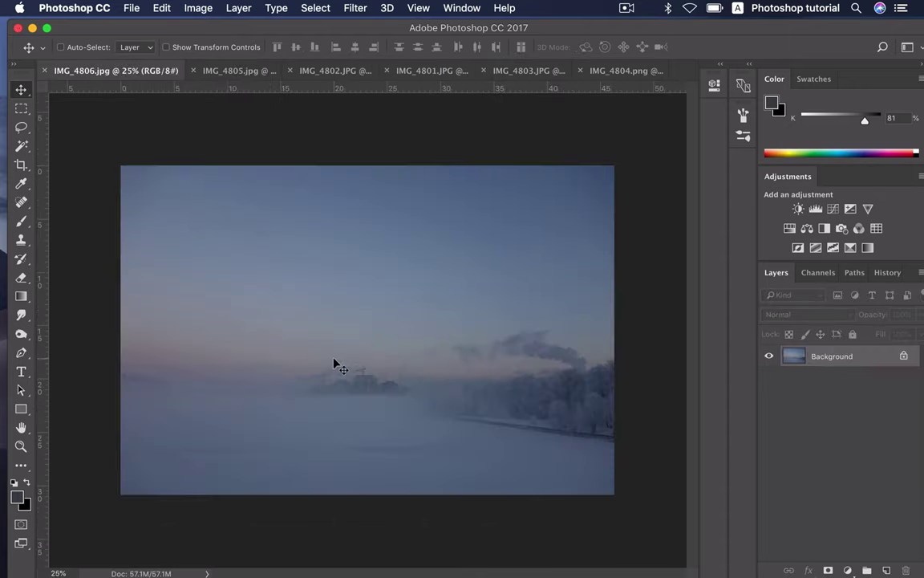
Step: Lasso the foggy ground below the horizon and drop it into IMG_4805 as Layer 2
key("l")
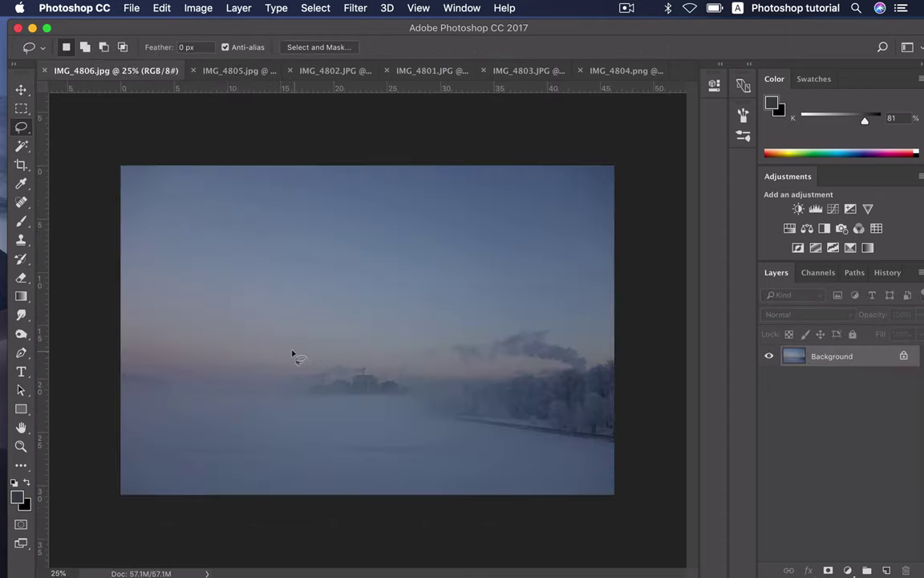
left_click_drag(292, 354, 630, 350)
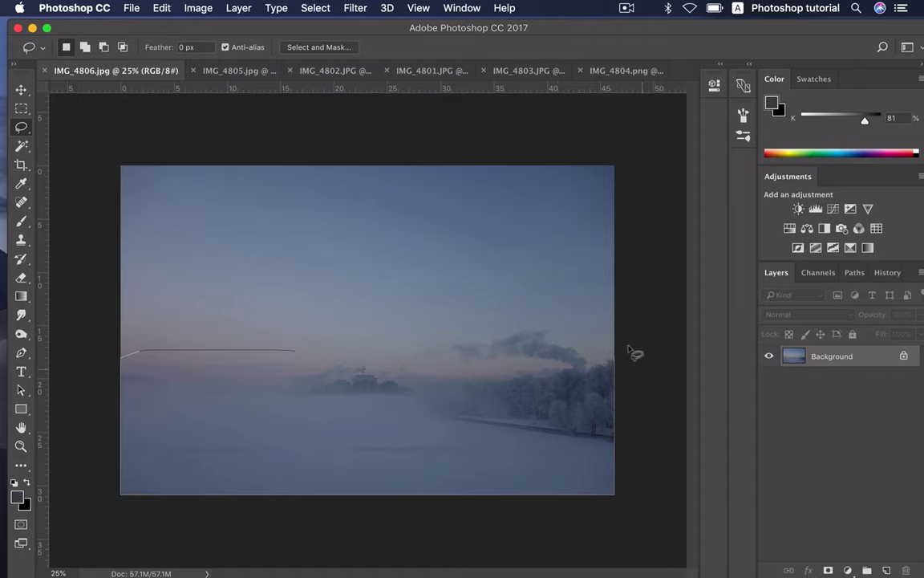
left_click_drag(391, 345, 294, 350)
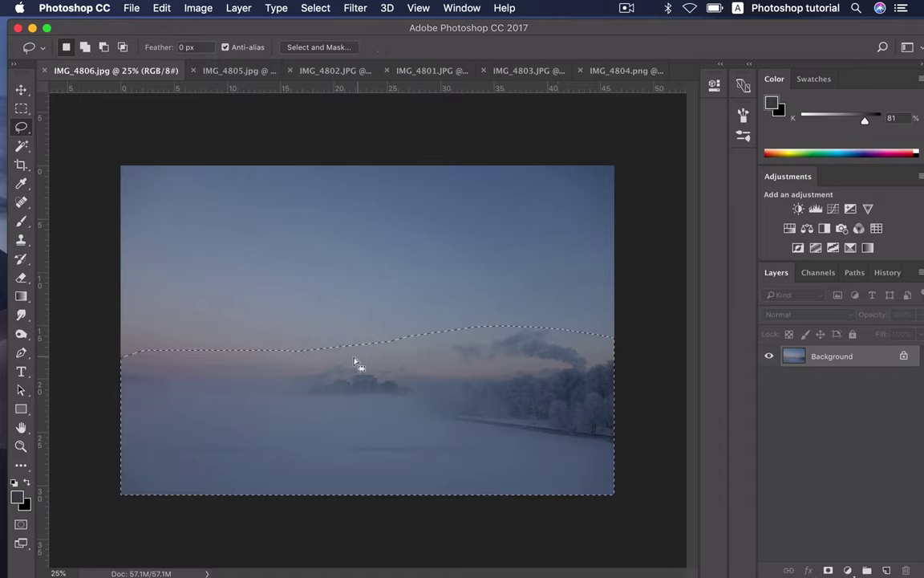
key("v")
left_click_drag(351, 375, 238, 74)
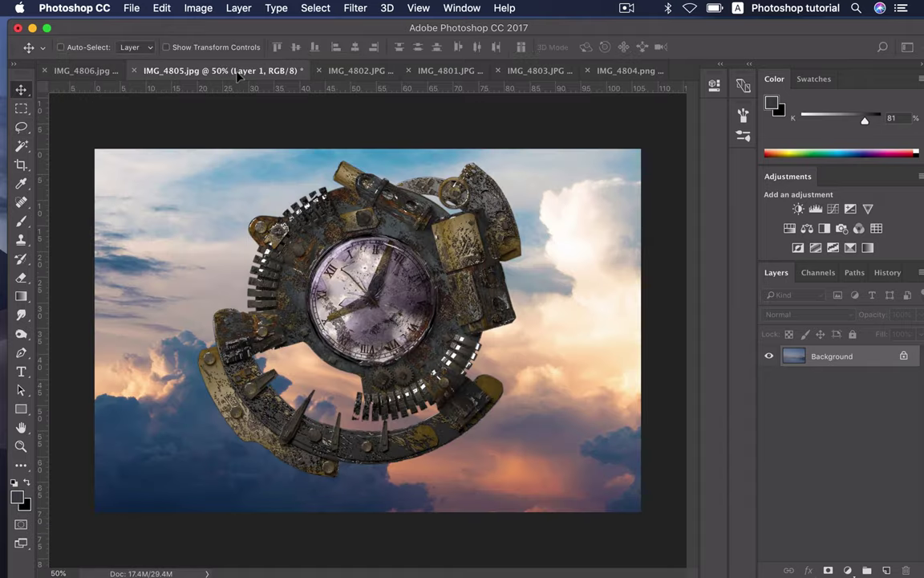
left_click_drag(270, 451, 279, 440)
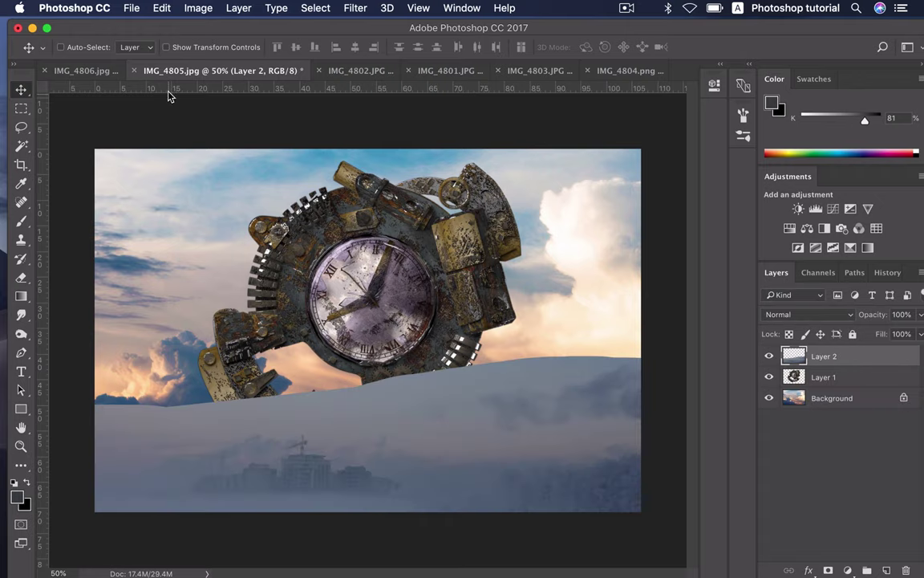
Step: Close the IMG_4806 source document and start a Free Transform on the snow layer
left_click(103, 72)
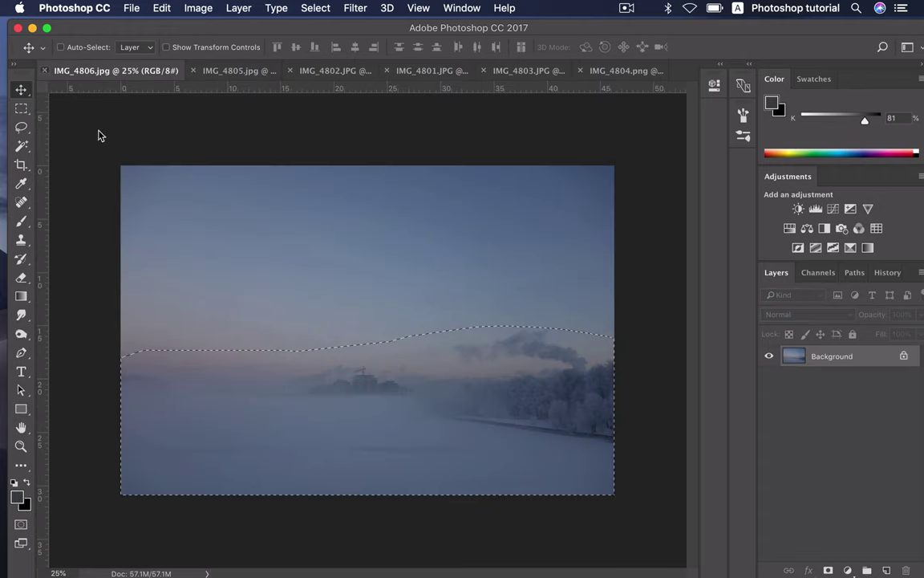
key("super+w")
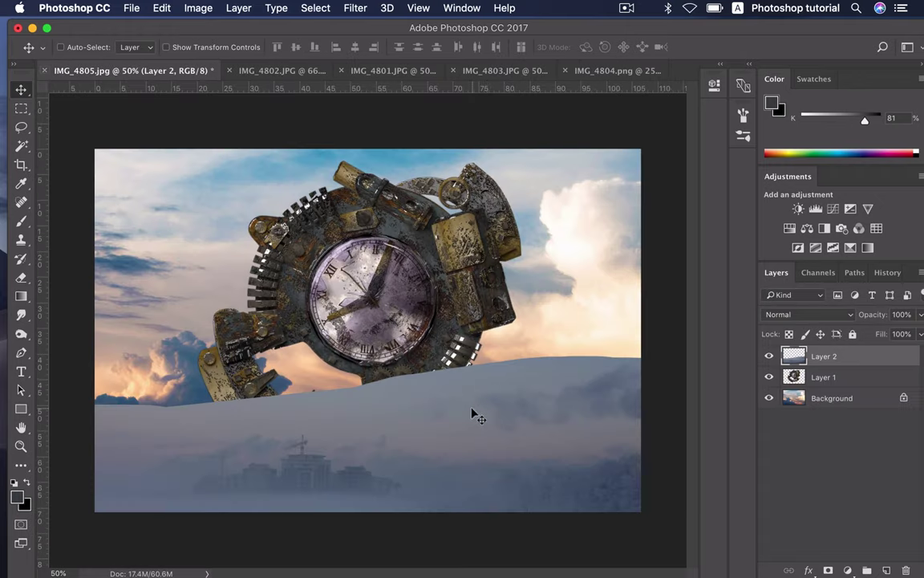
key("super+t")
Step: Scale the snow layer to about 86%, shift it over the clock's base, and commit
key("super+0")
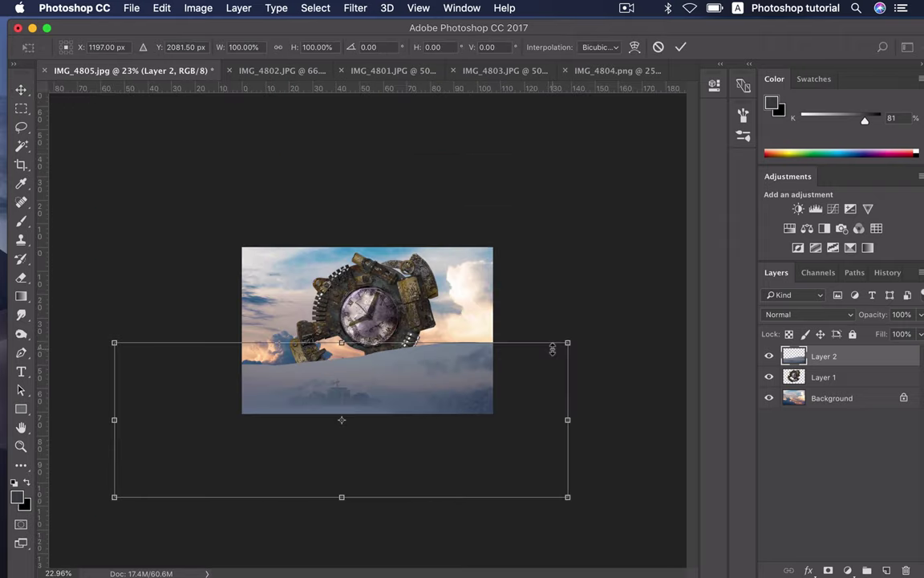
left_click_drag(580, 345, 514, 367)
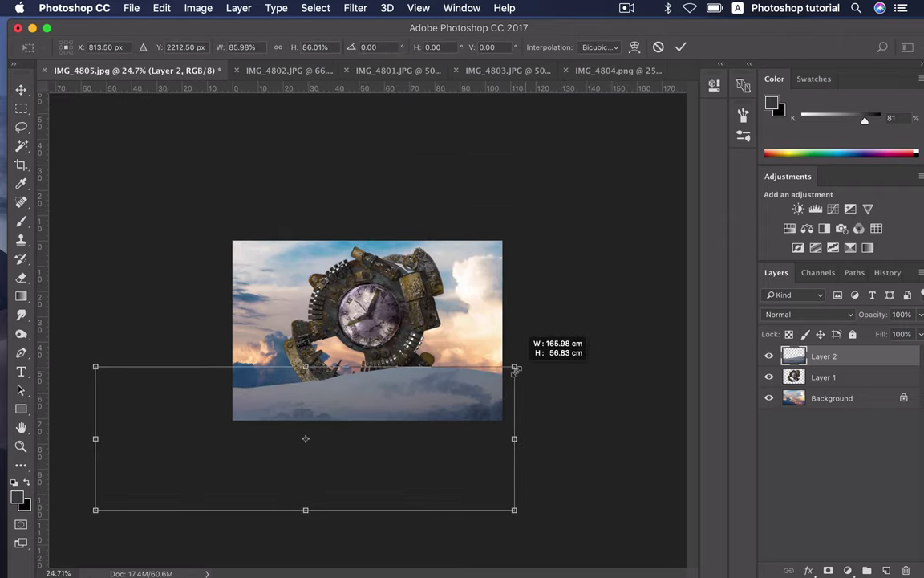
mouse_move(466, 399)
left_mouse_down()
mouse_move(472, 389)
mouse_move(464, 386)
left_mouse_up()
key("Return")
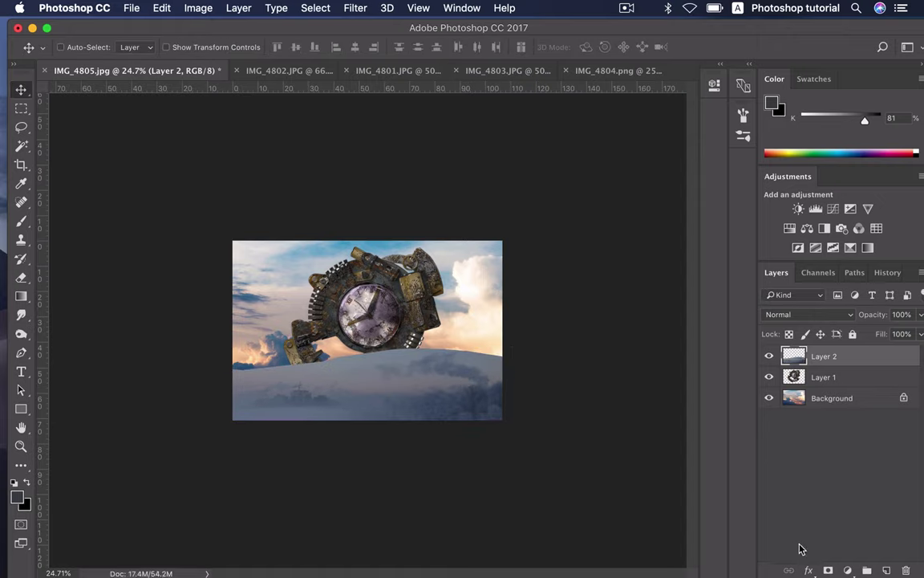
Step: Mask Layer 2 and paint black at 30% opacity to reveal the clock's lower gears
left_click(827, 570)
key("b")
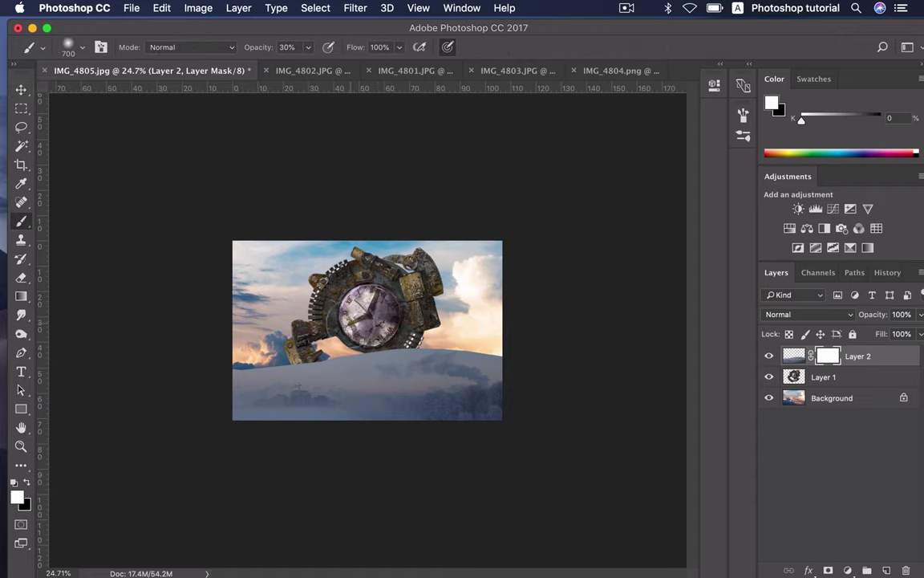
key("x")
key("bracketright")
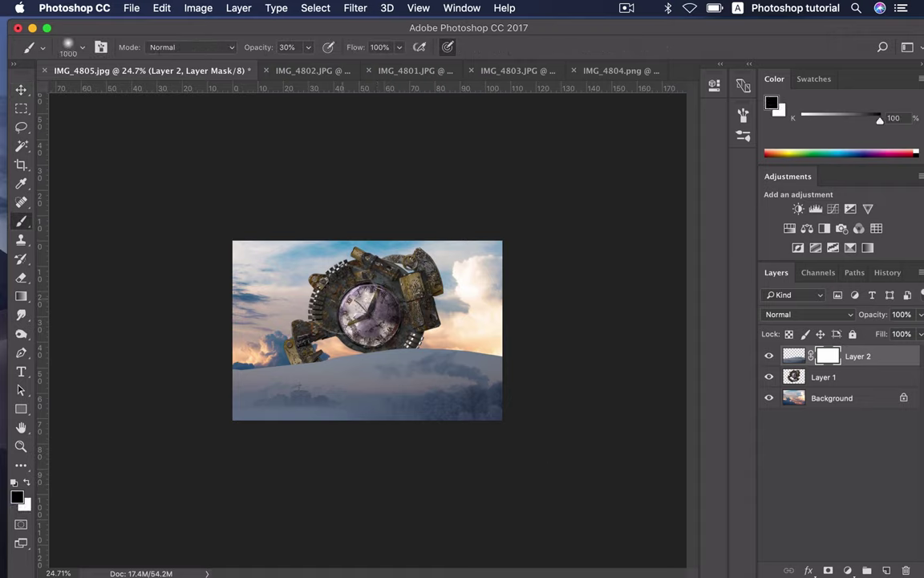
mouse_move(465, 321)
left_mouse_down()
mouse_move(377, 321)
mouse_move(499, 330)
mouse_move(373, 317)
mouse_move(265, 337)
left_mouse_up()
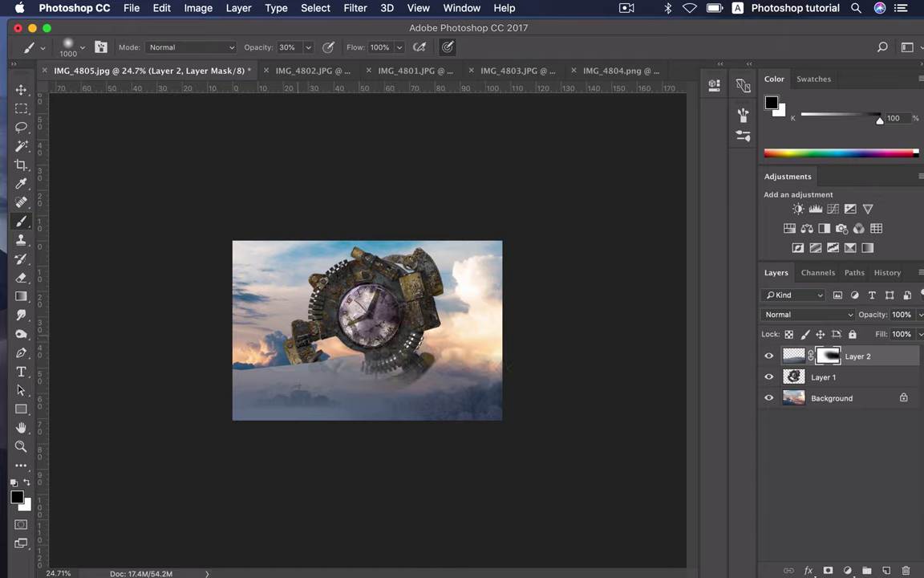
key("bracketleft")
key("bracketleft")
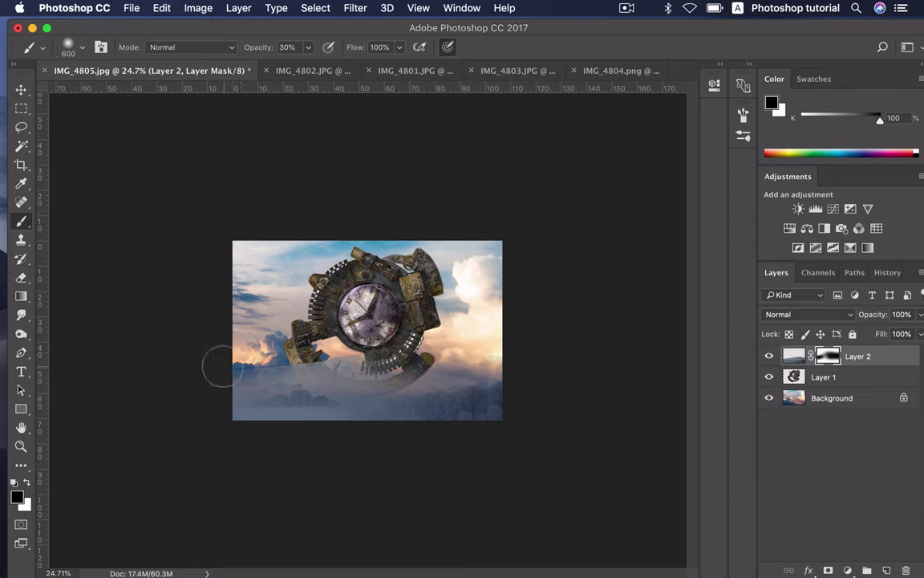
left_click_drag(280, 313, 316, 353)
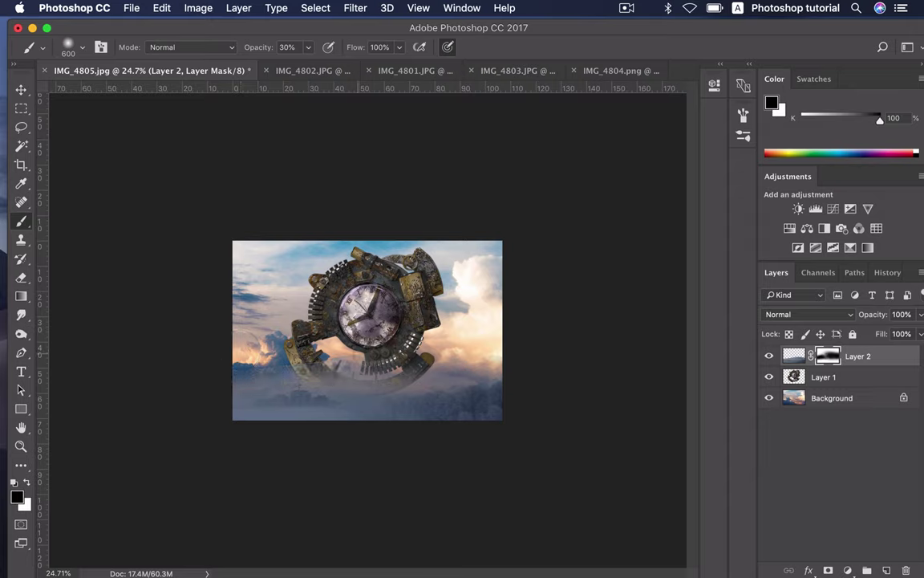
left_click_drag(269, 309, 301, 349)
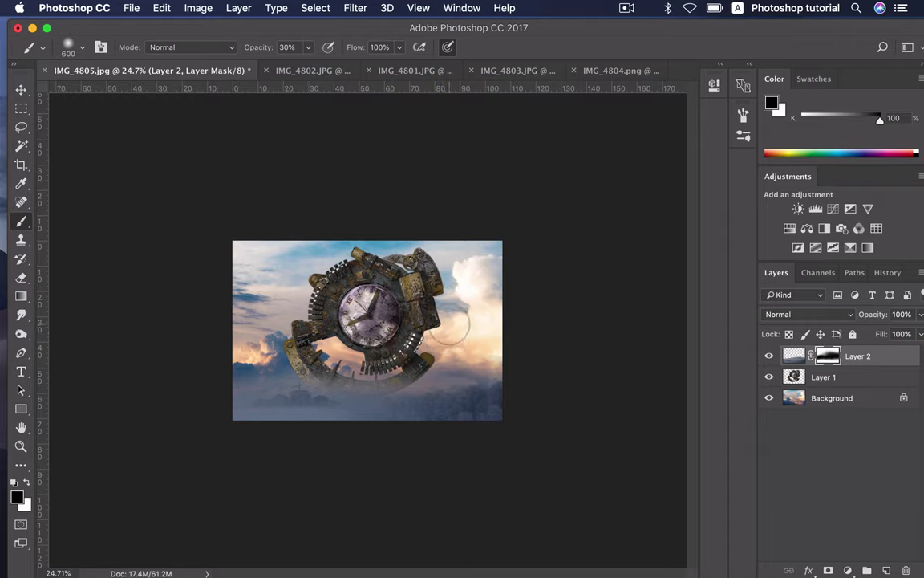
key("v")
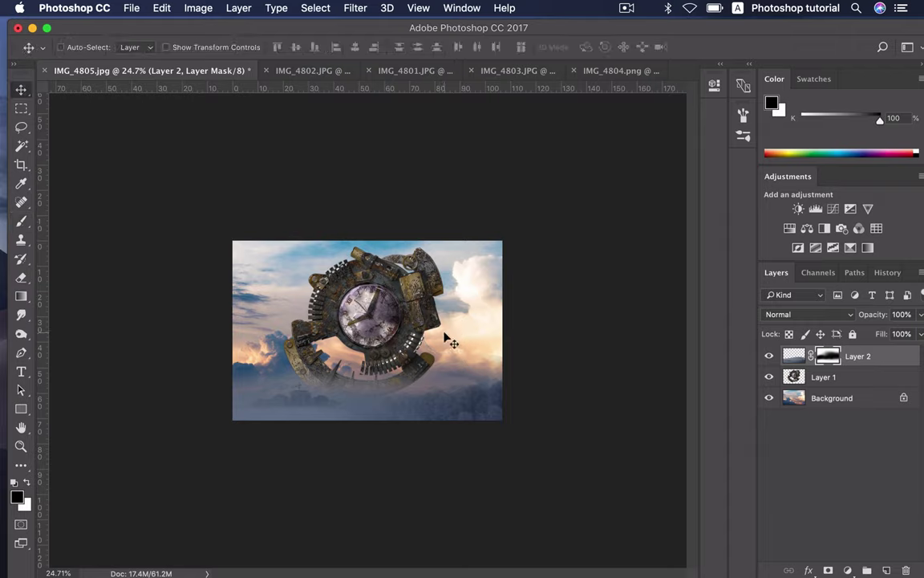
key("b")
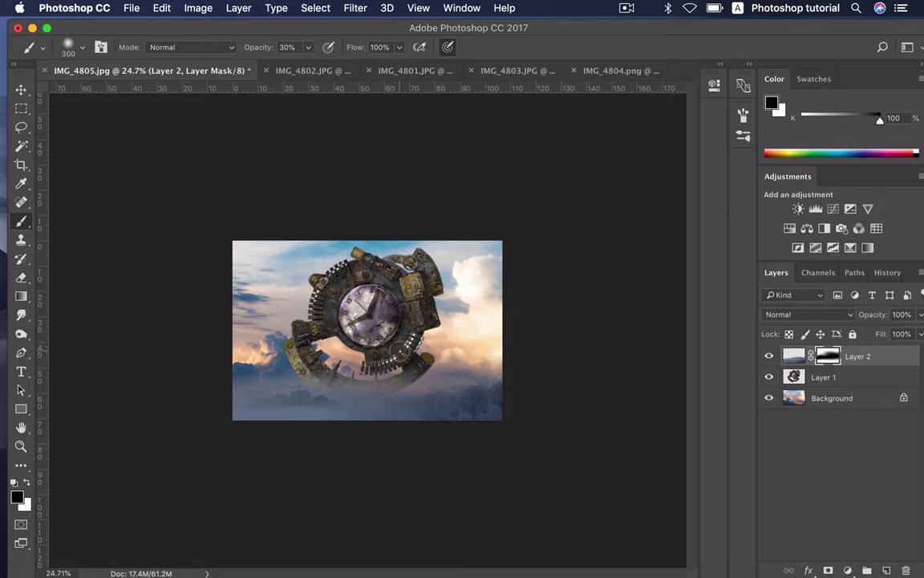
key("v")
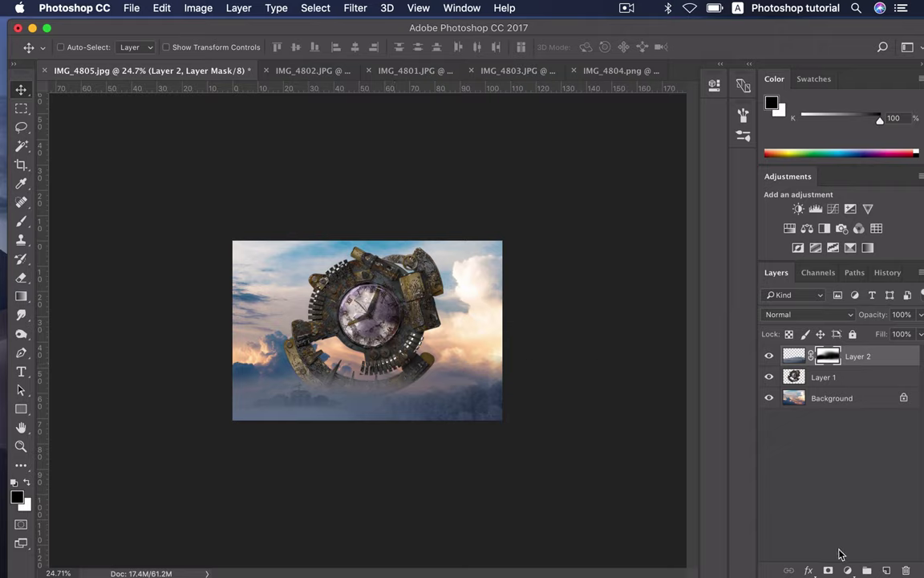
Step: Add Curves clipped to Layer 2 with an S-curve: midtones darkened, highlights raised
left_click(848, 569)
left_click(826, 363)
left_click(855, 366, "alt")
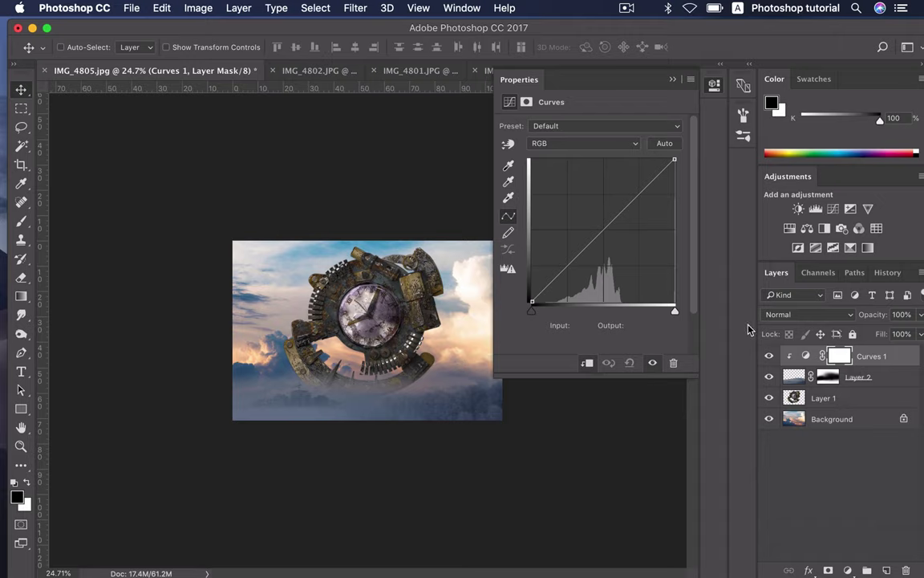
left_click_drag(579, 253, 590, 273)
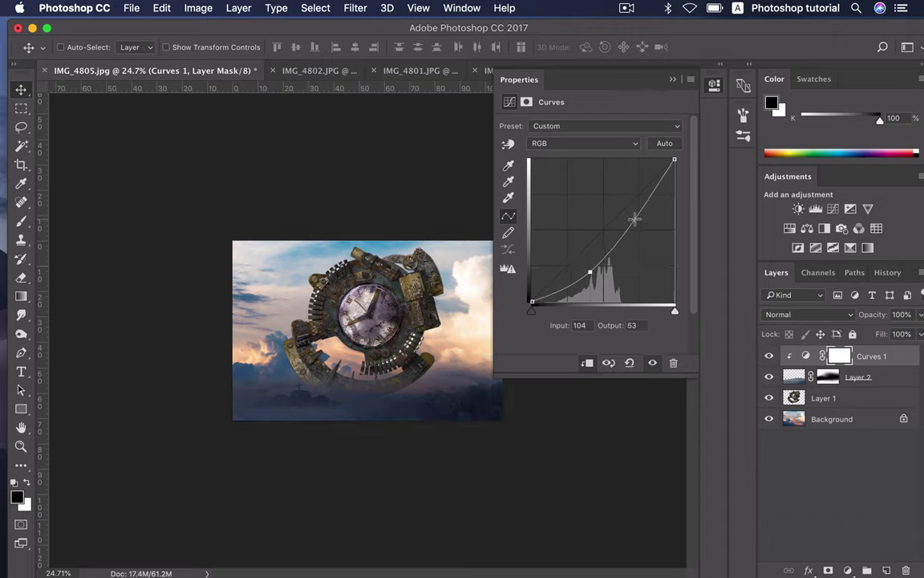
left_click_drag(634, 218, 630, 179)
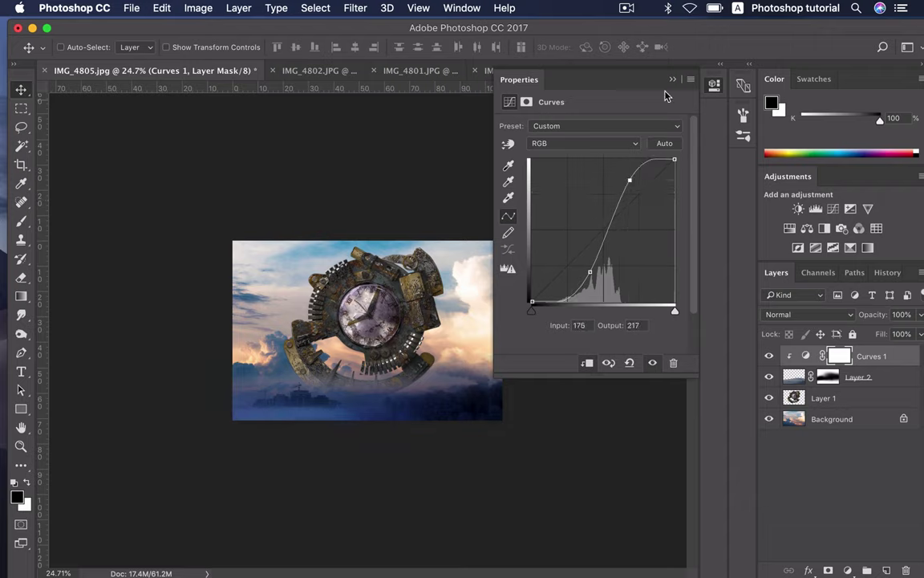
Step: Bring the IMG_4801 earth-horizon photo into the clock composite as Layer 3
left_click(670, 81)
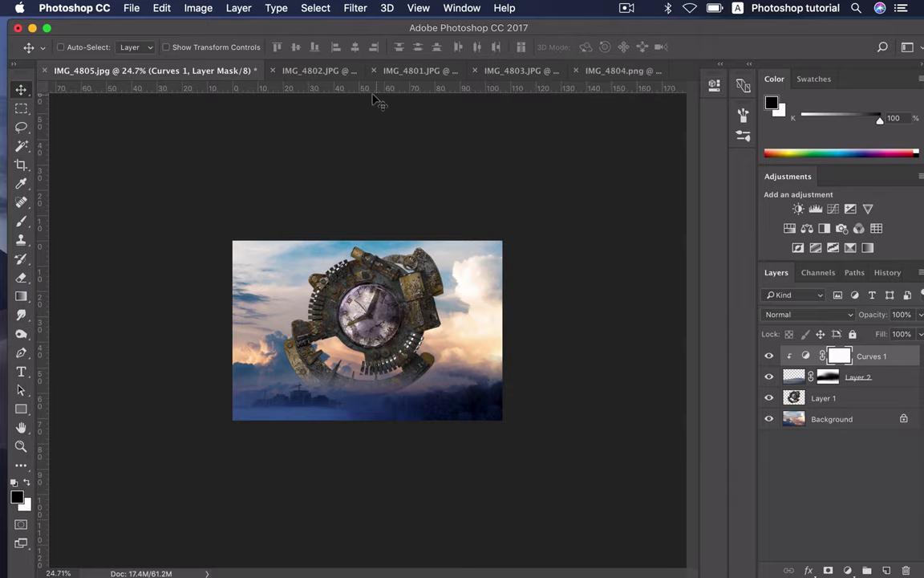
left_click(328, 74)
left_click(390, 76)
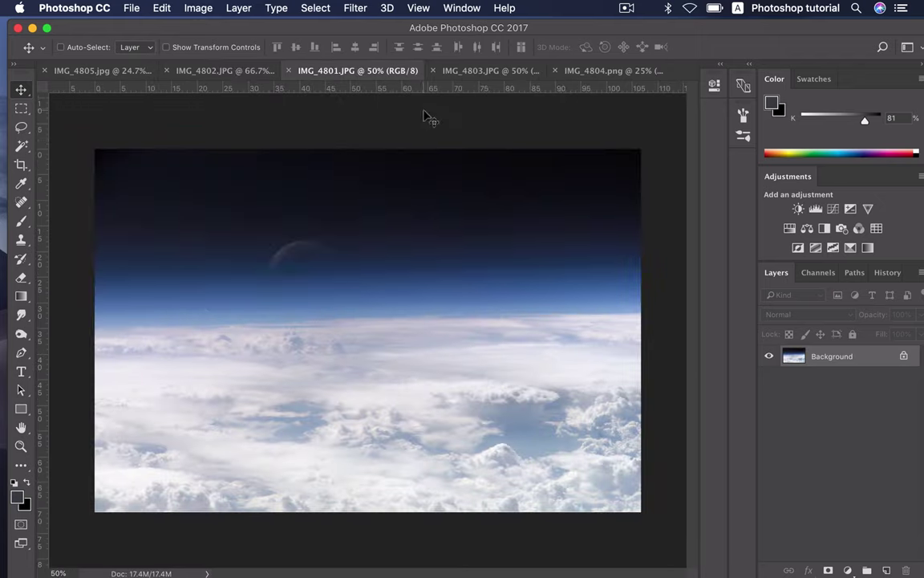
left_click(136, 72)
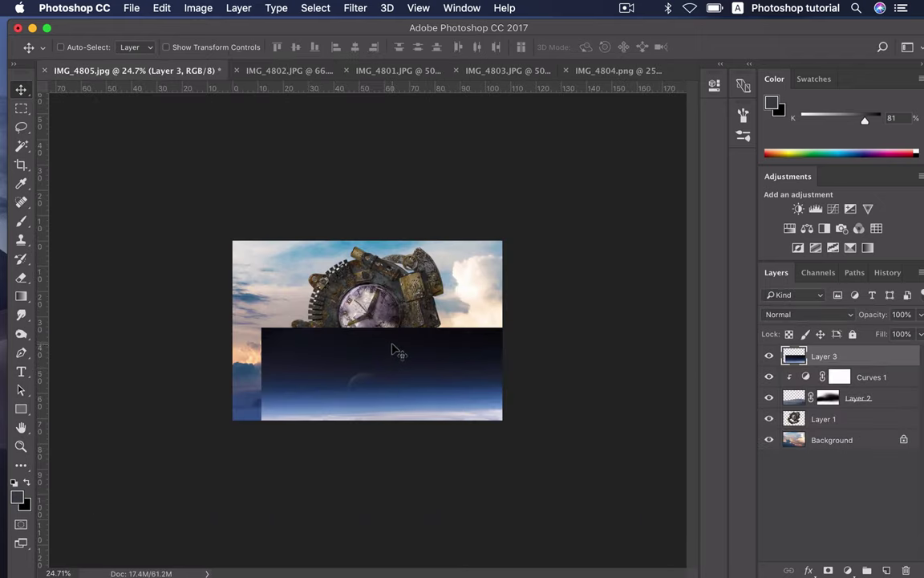
mouse_move(394, 350)
left_mouse_down()
mouse_move(360, 275)
mouse_move(372, 273)
left_mouse_up()
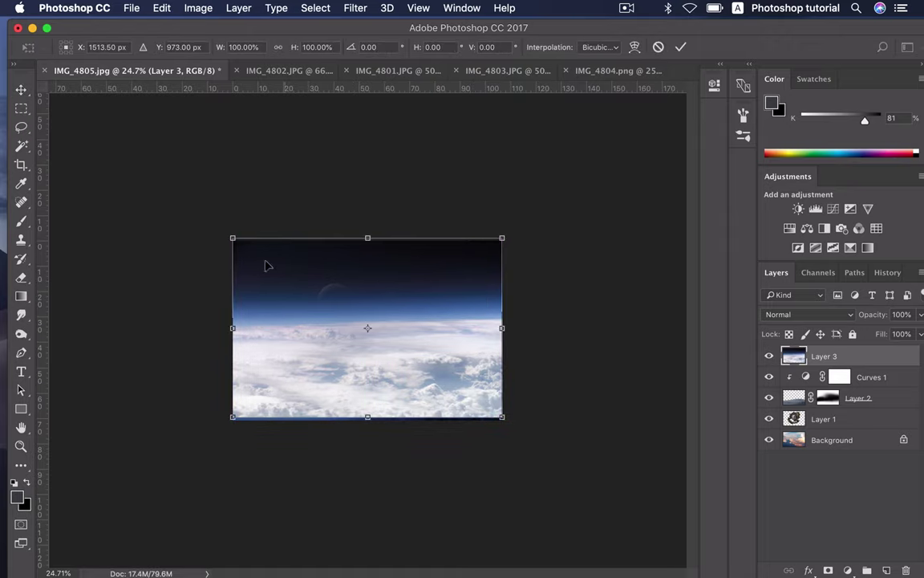
Step: Enlarge the cloud layer to about 157%, shift it to cover the canvas, and commit
left_click_drag(232, 239, 98, 125)
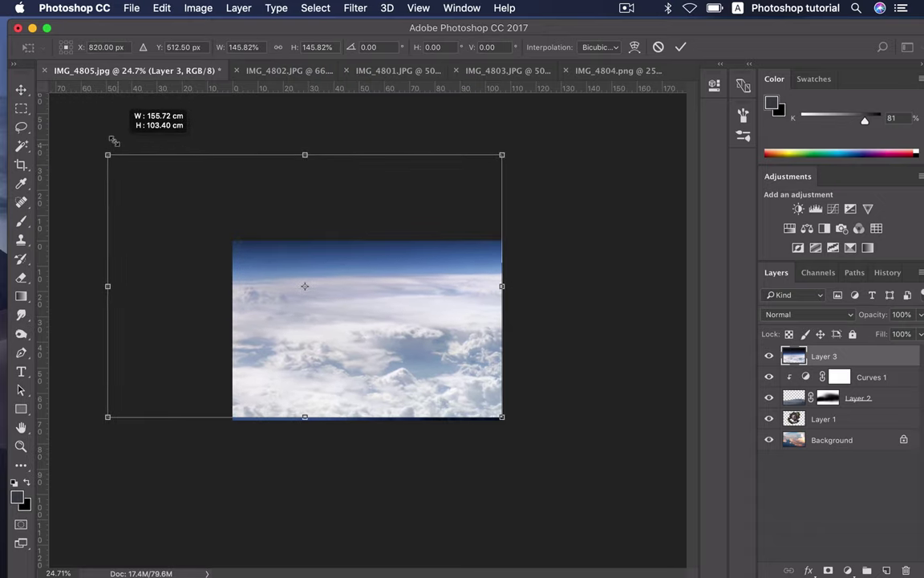
left_click_drag(98, 125, 91, 119)
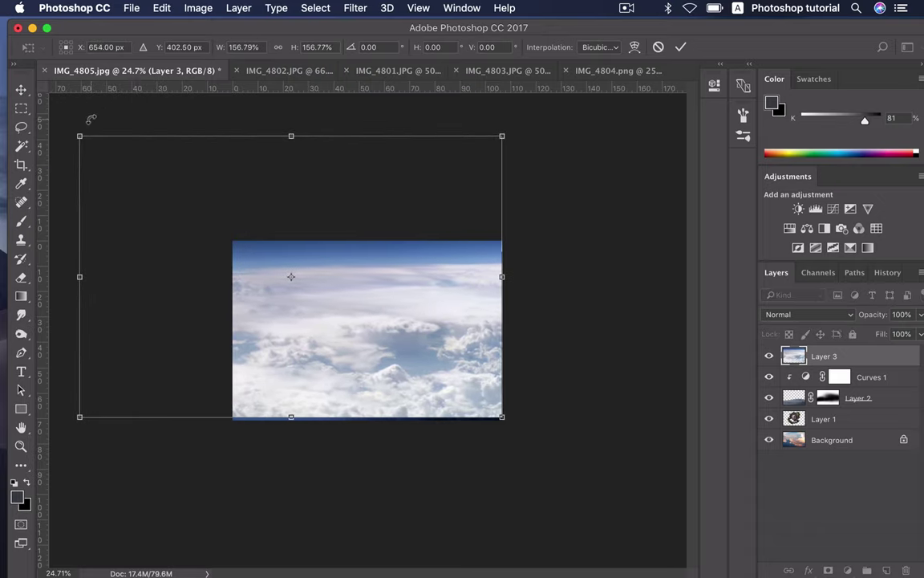
left_click_drag(319, 298, 367, 313)
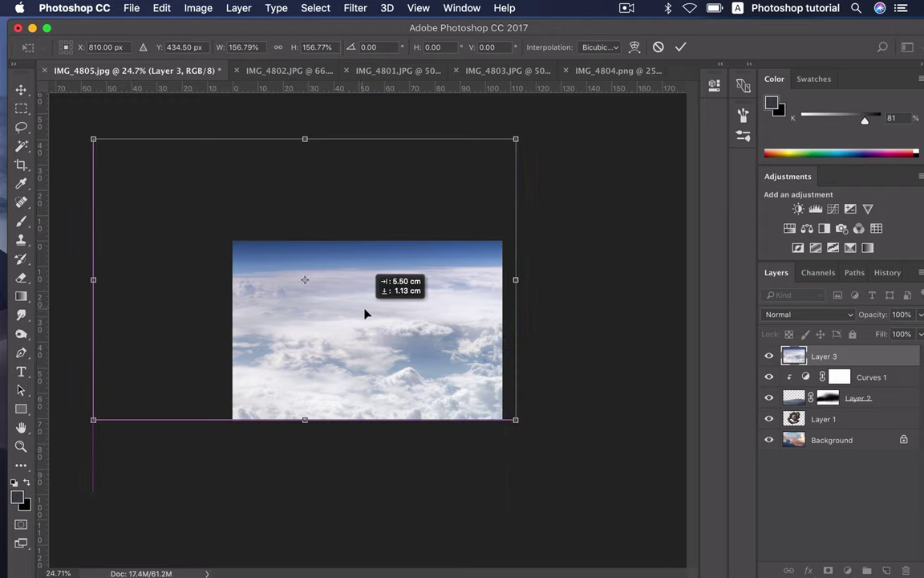
key("Return")
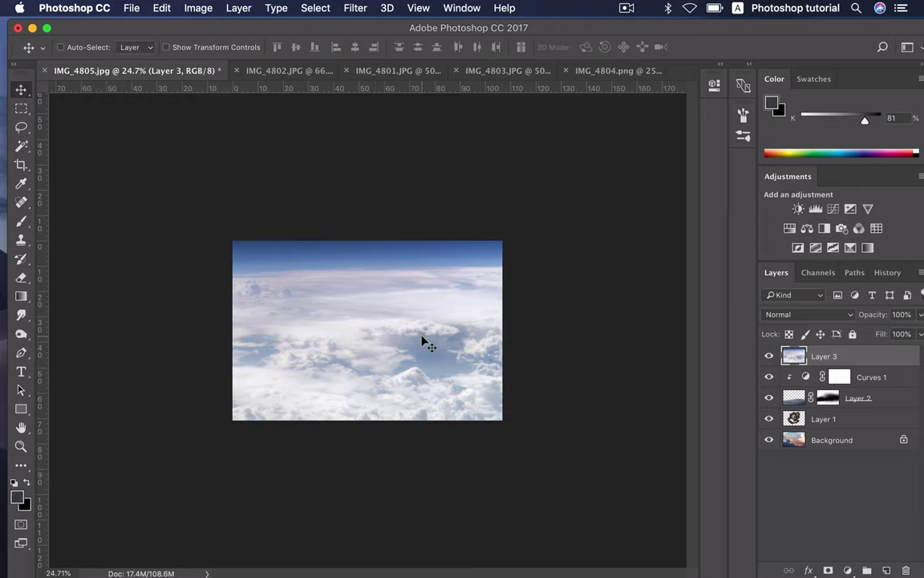
Step: Split Layer 3's Blend If This Layer sliders and lower its opacity to 49%
double_click(859, 358)
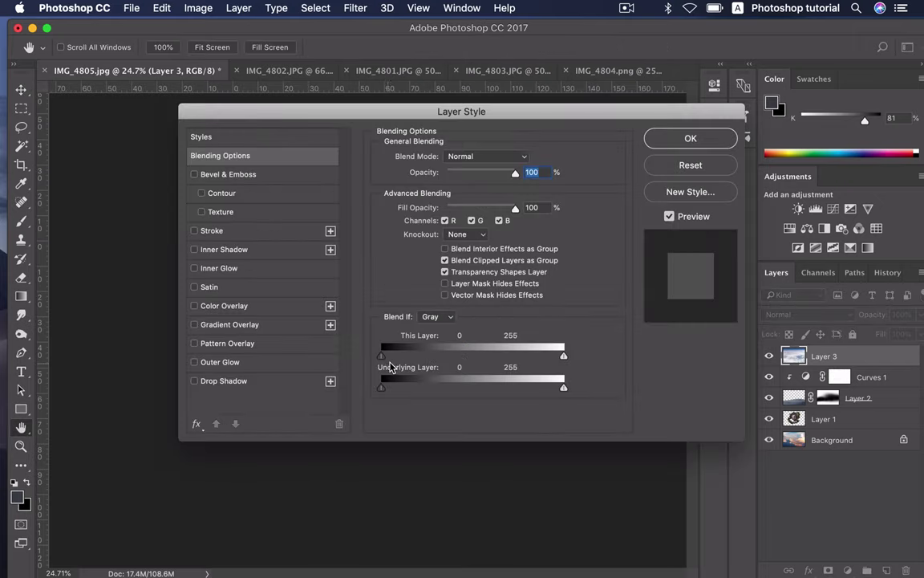
left_click_drag(382, 355, 577, 367)
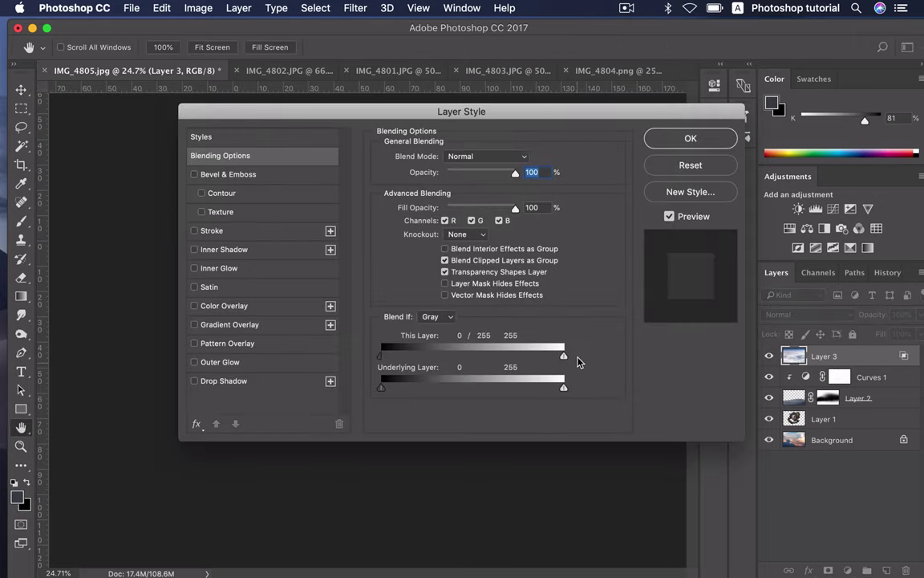
mouse_move(507, 114)
left_mouse_down()
mouse_move(753, 208)
mouse_move(741, 173)
left_mouse_up()
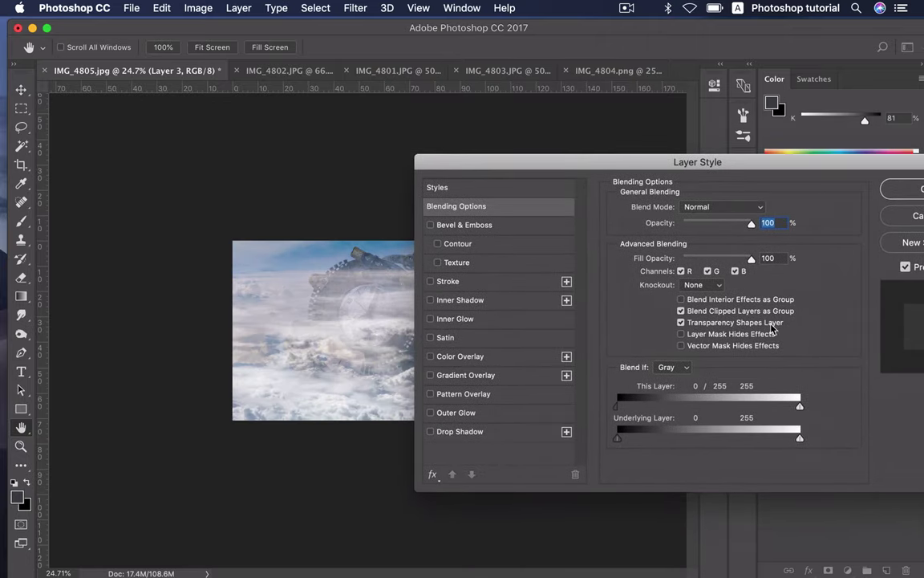
left_click_drag(800, 406, 784, 410)
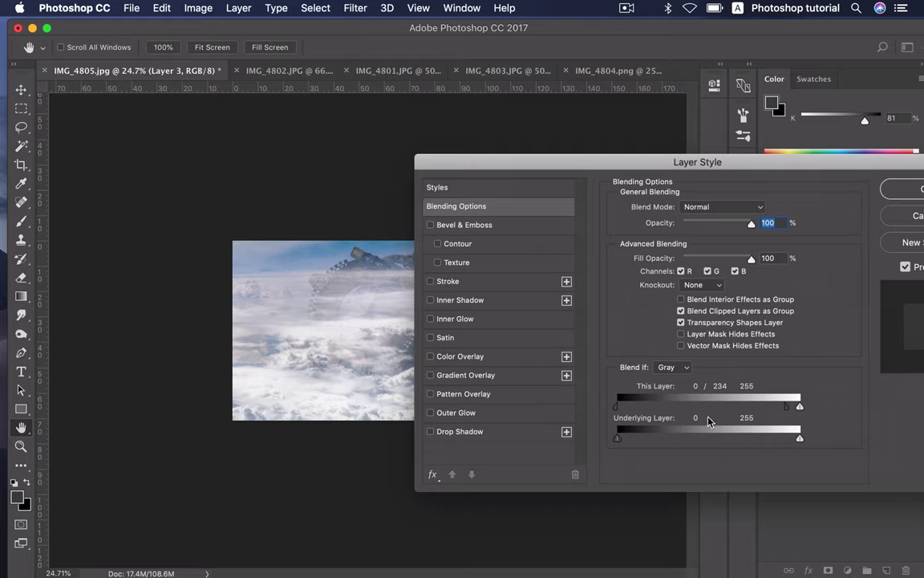
mouse_move(785, 411)
left_mouse_down()
mouse_move(743, 413)
mouse_move(801, 409)
left_mouse_up()
left_click_drag(571, 168, 462, 183)
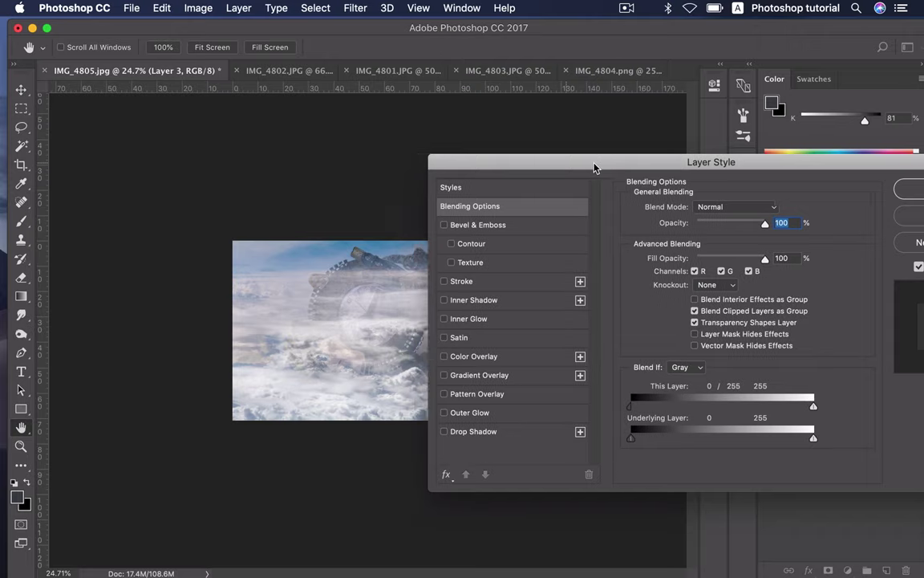
left_click(810, 205)
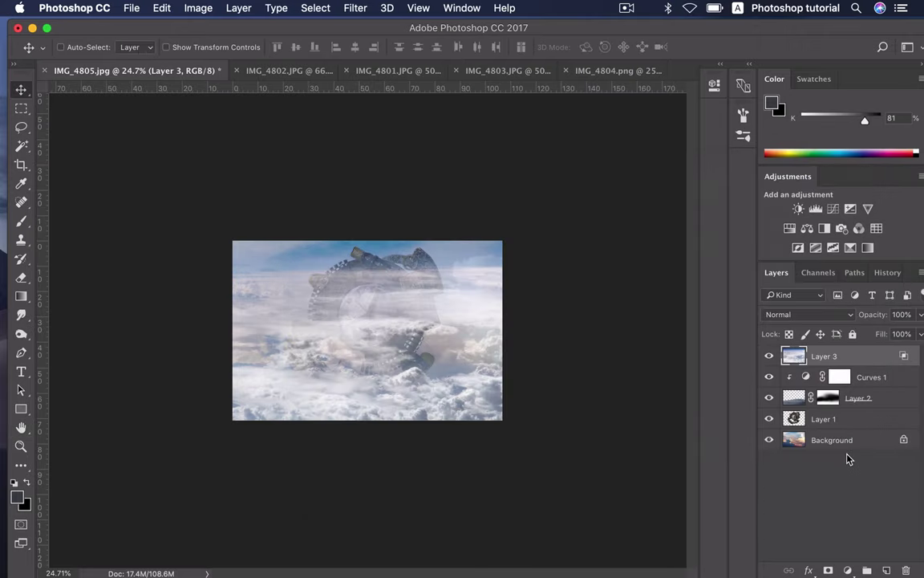
left_click(905, 314)
left_click_drag(885, 324, 843, 317)
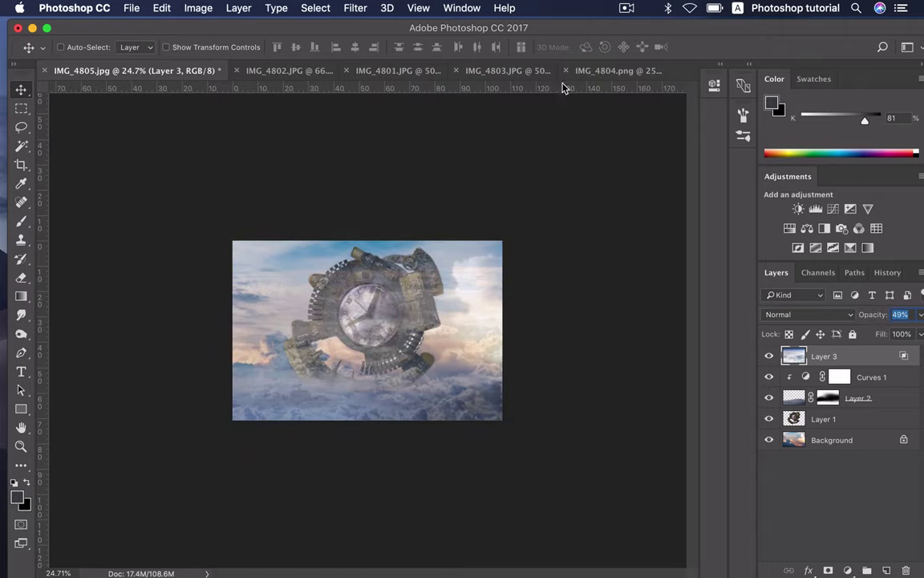
Step: Lasso the lower red-engined ship in IMG_4804, drag it into IMG_4805, and close IMG_4804
left_click(586, 72)
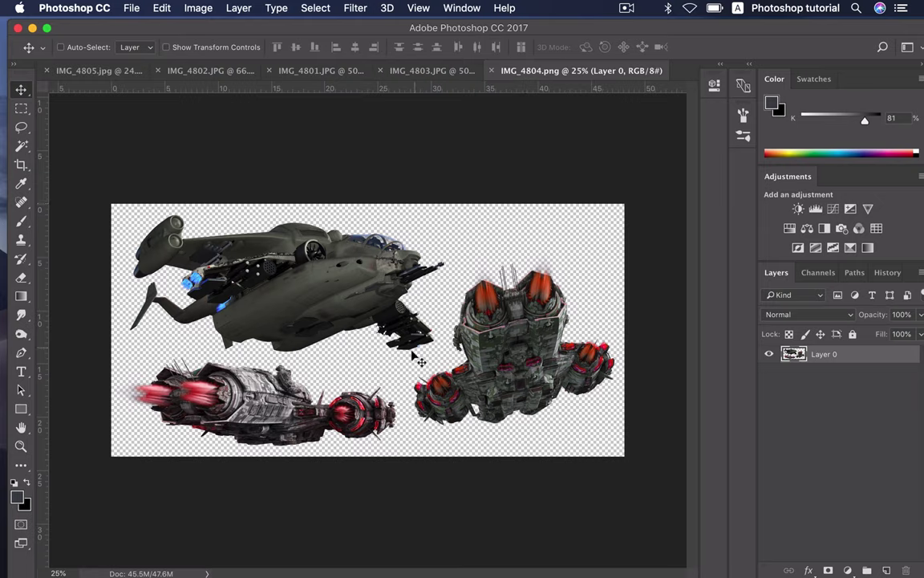
key("l")
mouse_move(167, 363)
left_mouse_down()
mouse_move(195, 481)
mouse_move(315, 369)
mouse_move(116, 353)
left_mouse_up()
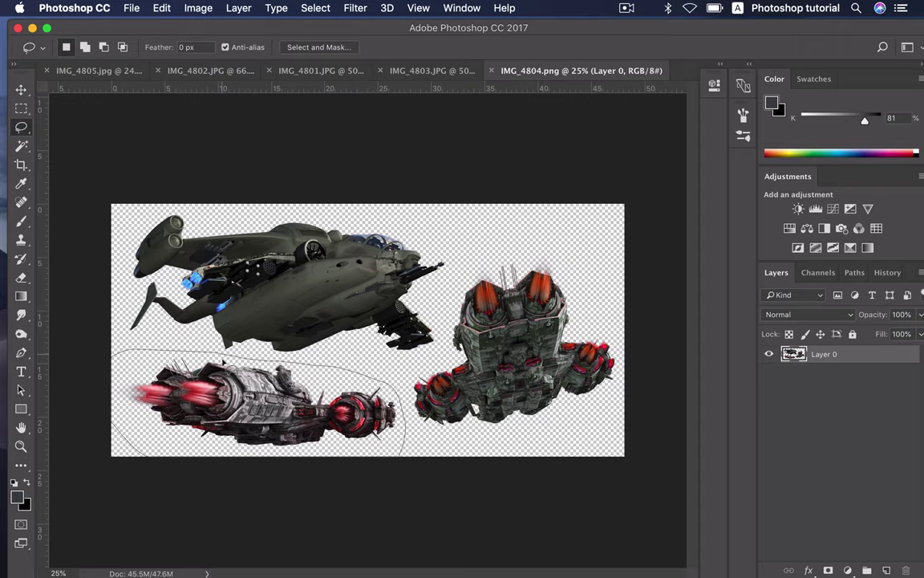
key("v")
mouse_move(227, 361)
left_mouse_down()
mouse_move(157, 130)
mouse_move(106, 77)
mouse_move(340, 323)
left_mouse_up()
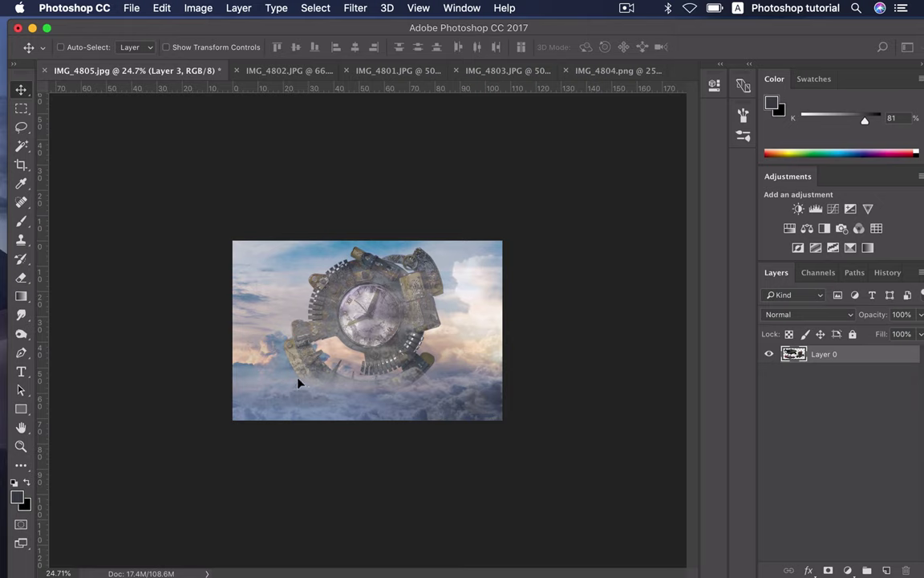
left_click_drag(297, 384, 295, 382)
left_click(618, 74)
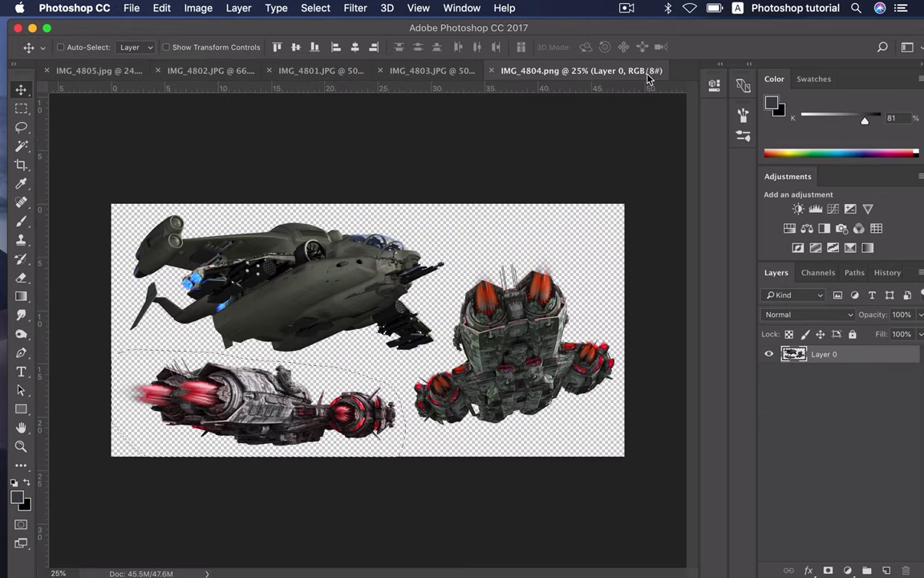
left_click(491, 70)
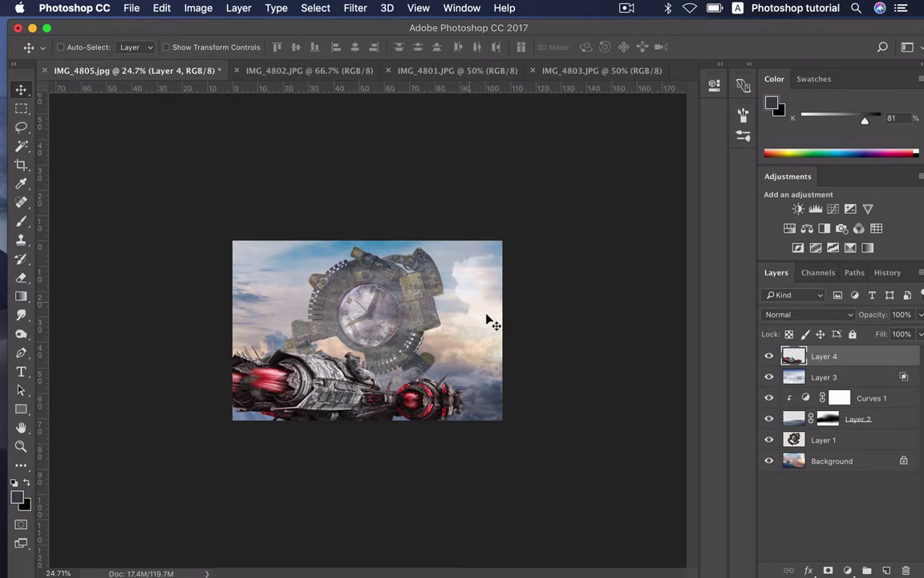
Step: Scale the ship down to about 19% and set it in the lower-left clouds
key("ctrl+t")
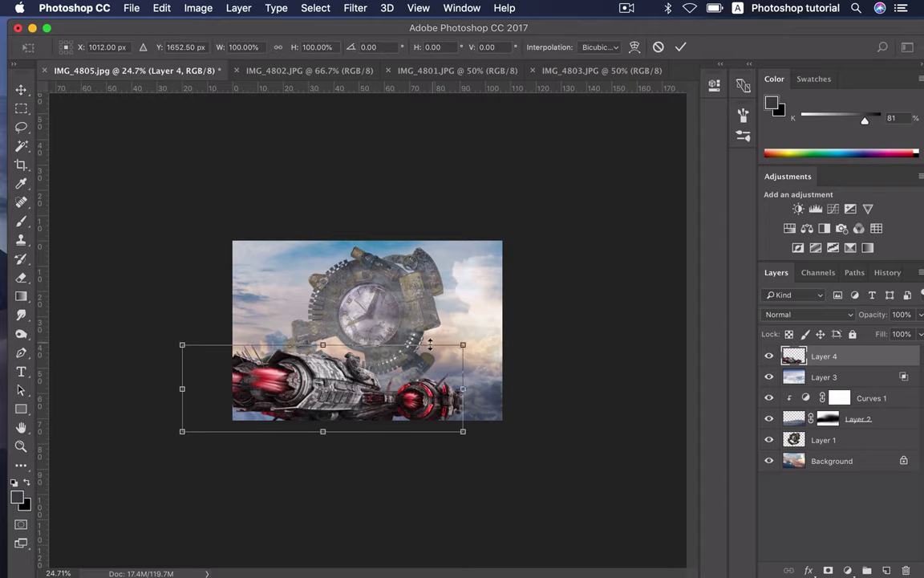
mouse_move(461, 345)
left_mouse_down()
mouse_move(360, 359)
mouse_move(338, 378)
mouse_move(288, 388)
left_mouse_up()
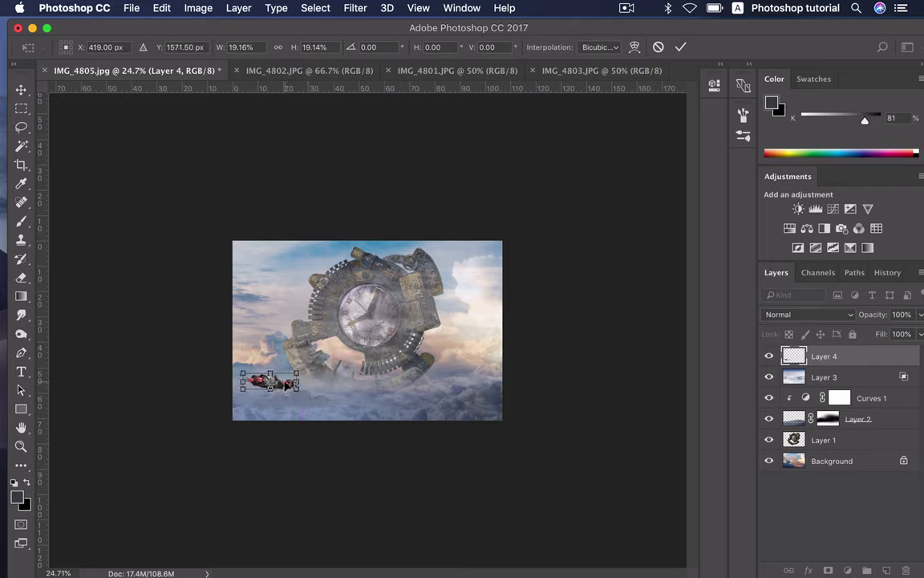
key("Return")
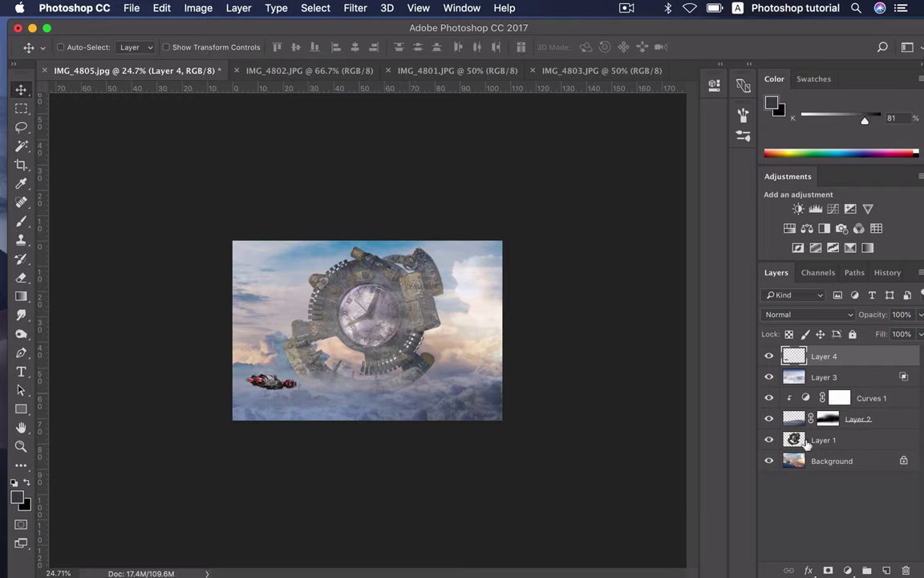
Step: Nudge the Layer 2 clouds slightly right, then make the spaceship's Layer 4 active again
left_click(798, 425)
left_click_drag(439, 397, 457, 398)
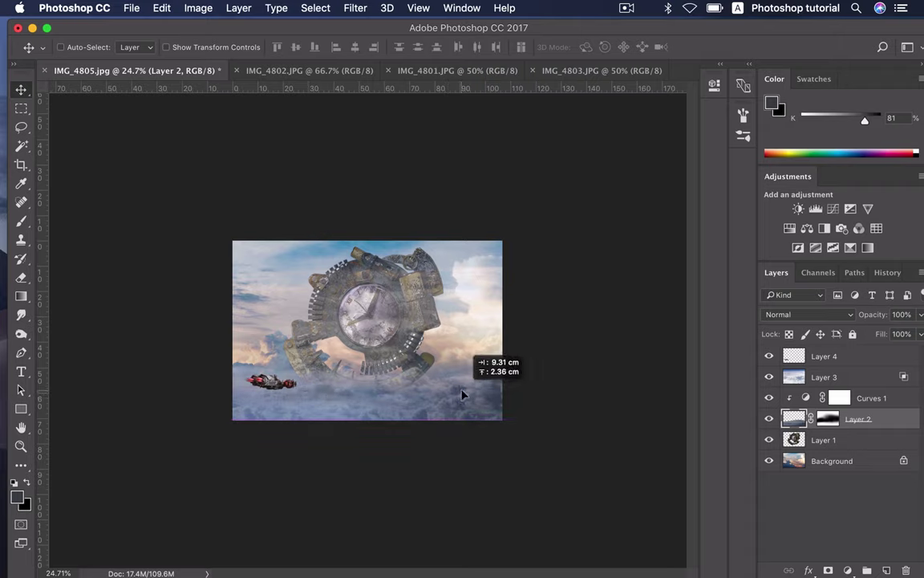
left_click_drag(460, 398, 463, 394)
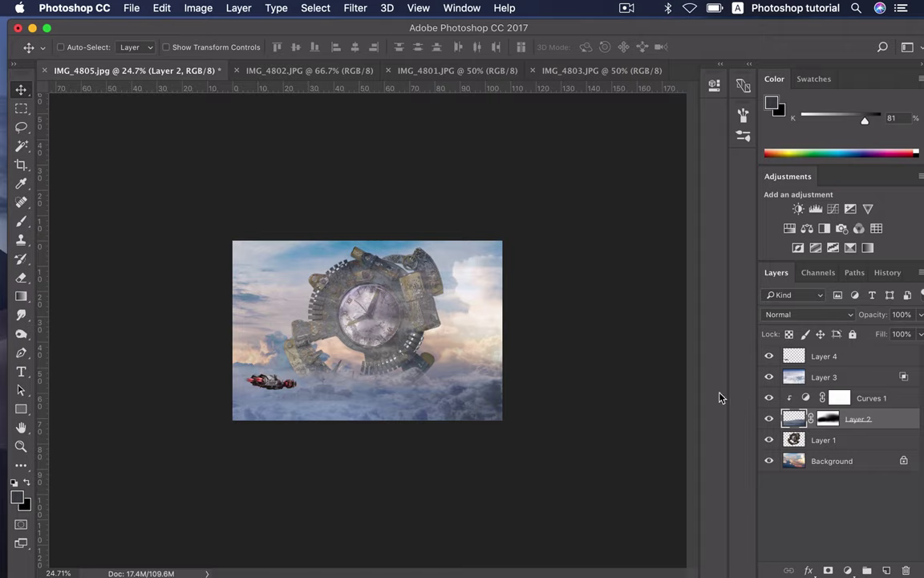
left_click(834, 364)
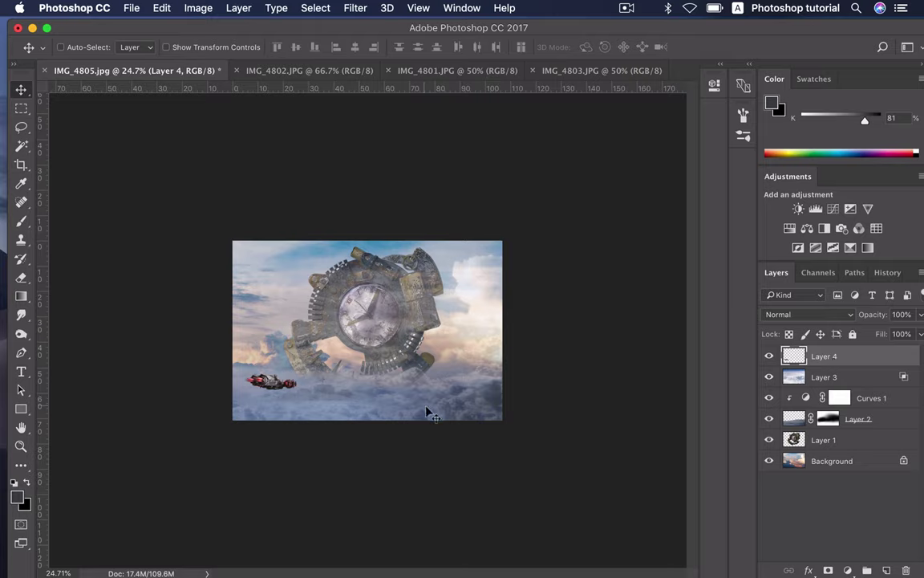
Step: Add a Hue/Saturation layer clipped to Layer 4, shifting Reds hue to -135
left_click(847, 569)
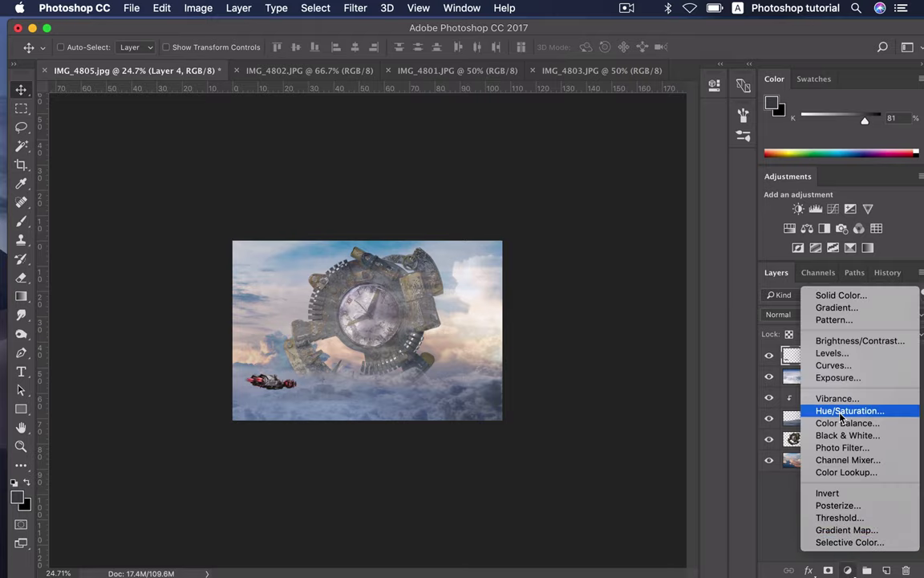
left_click(818, 374)
left_click(854, 366, "alt")
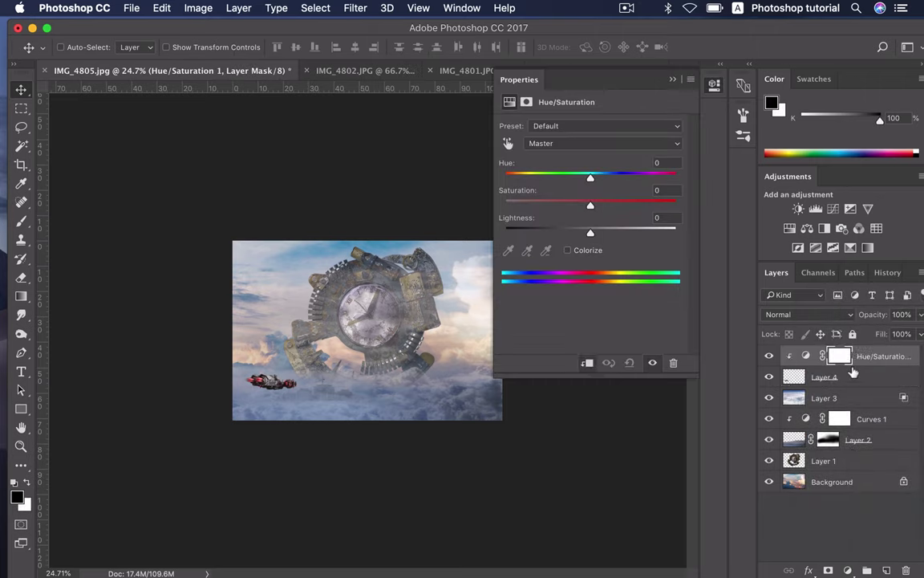
left_click(561, 143)
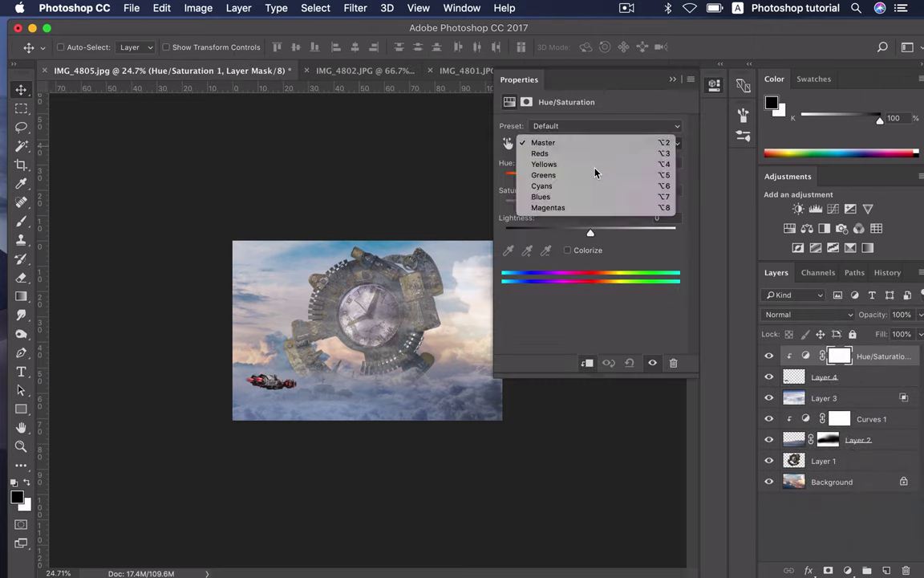
left_click(535, 152)
left_click_drag(541, 184, 519, 189)
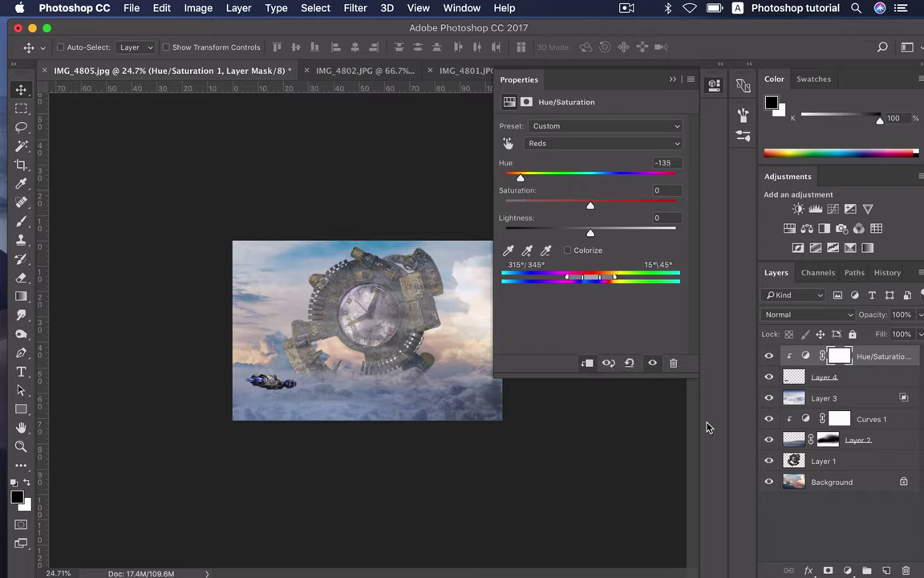
Step: Duplicate the Red channel of IMG_4802 as a Red copy channel
left_click(671, 82)
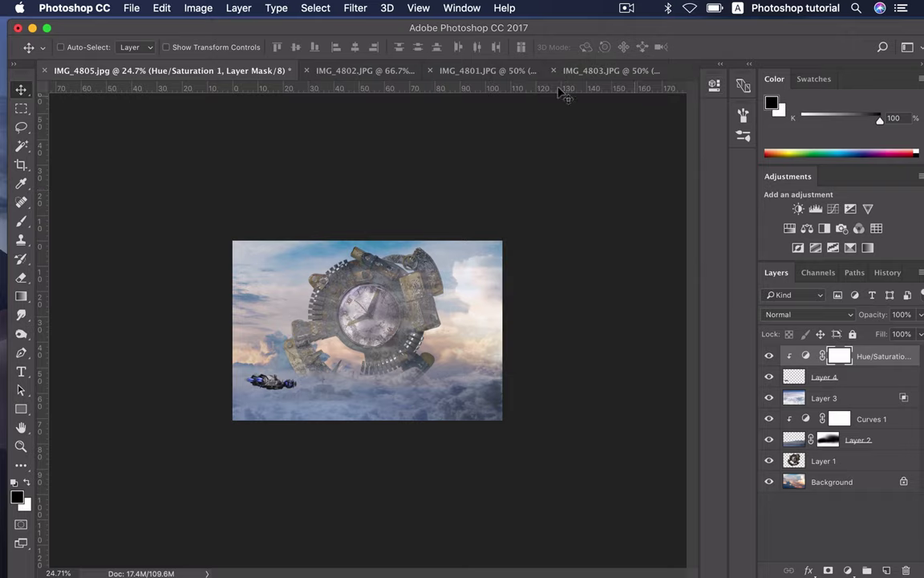
left_click(379, 71)
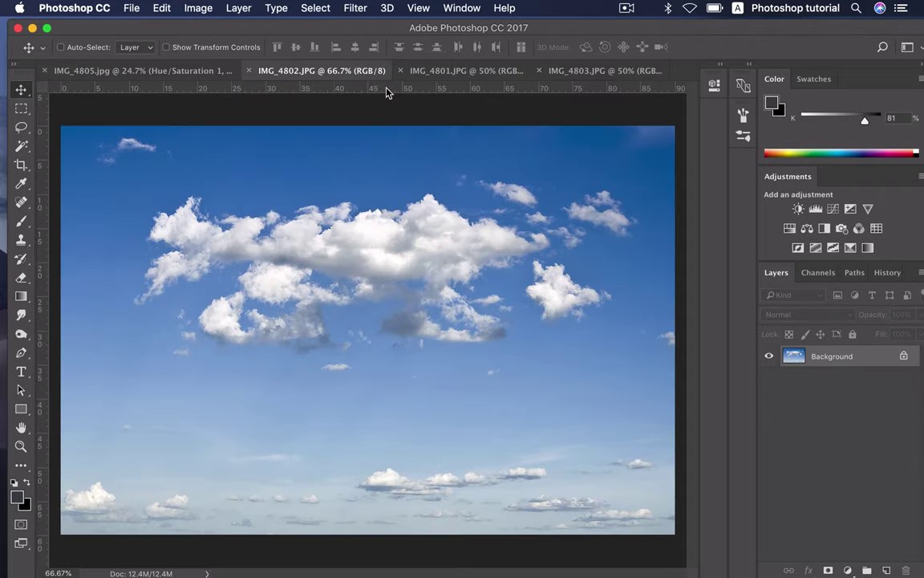
left_click(815, 274)
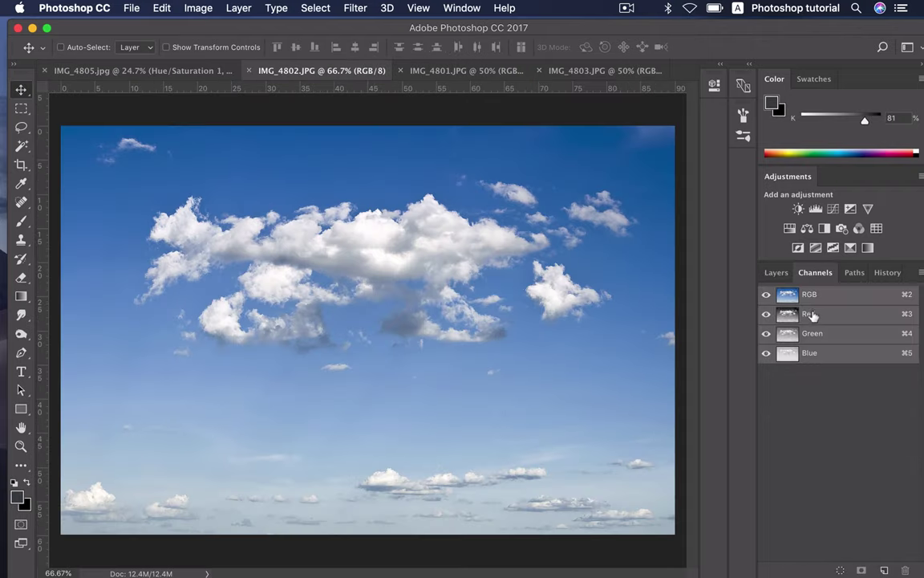
left_click(857, 317)
left_click_drag(859, 324, 884, 570)
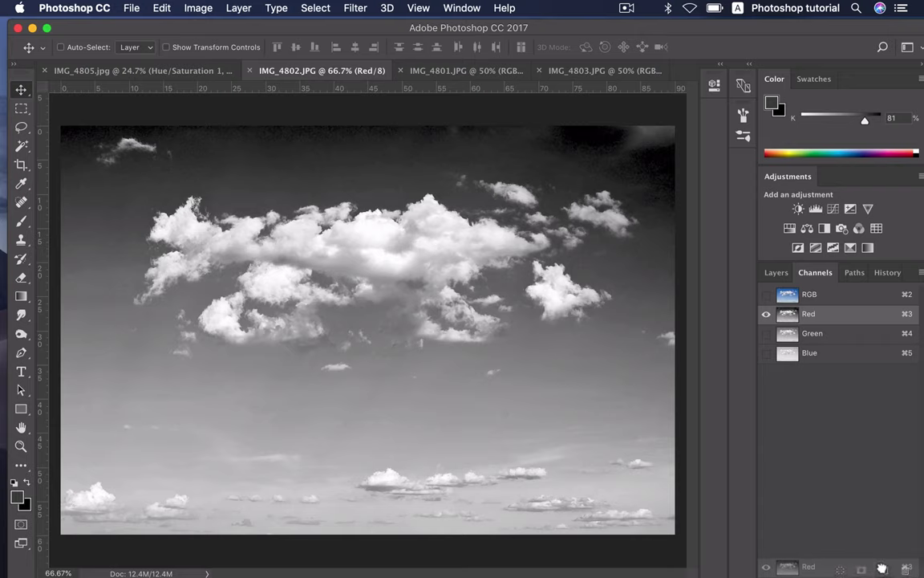
Step: Raise the Red copy's Levels black point so the sky turns near black
key("super+l")
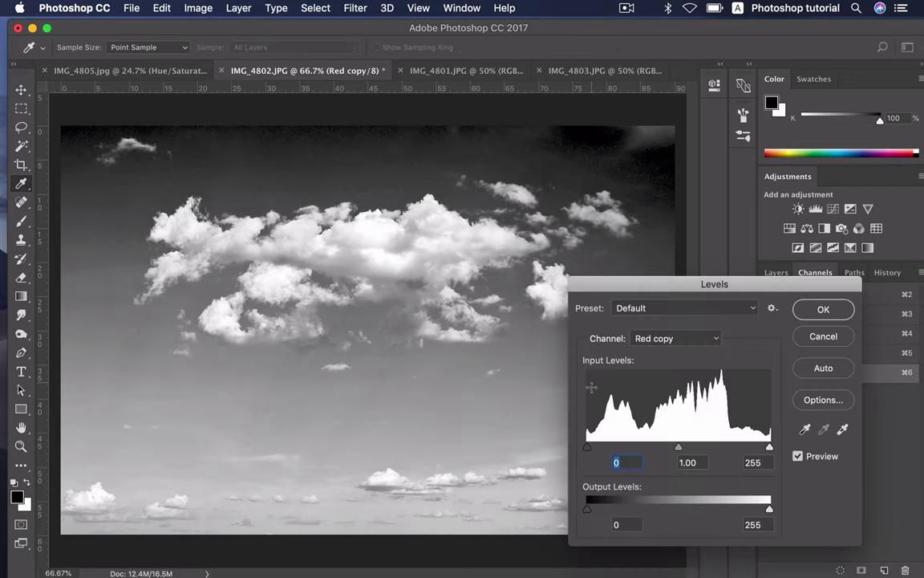
left_click_drag(589, 447, 679, 466)
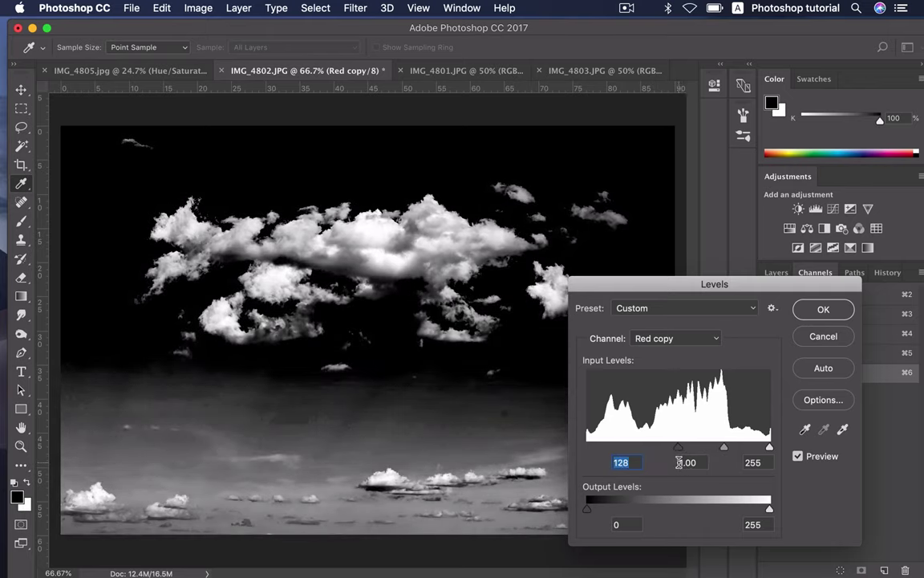
key("Return")
scroll(449, 350, "down", 2)
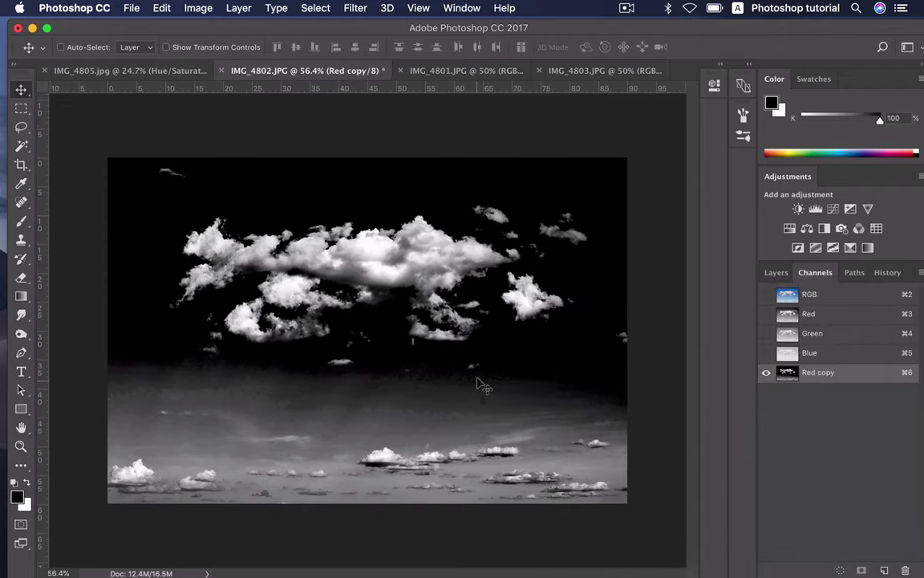
Step: Burn the Red copy's lower sky and top-left wisp to black with Shadows range
left_click(21, 333)
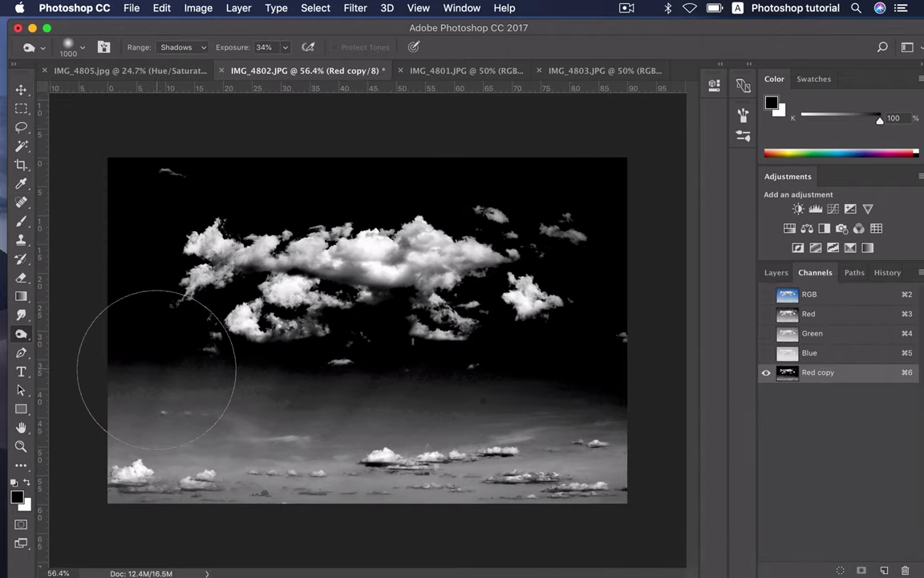
scroll(159, 417, "down", 1)
mouse_move(159, 418)
left_mouse_down()
mouse_move(238, 412)
mouse_move(155, 444)
mouse_move(247, 413)
mouse_move(148, 443)
mouse_move(140, 458)
mouse_move(444, 423)
mouse_move(335, 443)
mouse_move(325, 465)
mouse_move(392, 470)
mouse_move(590, 442)
mouse_move(541, 460)
mouse_move(516, 458)
mouse_move(595, 444)
left_mouse_up()
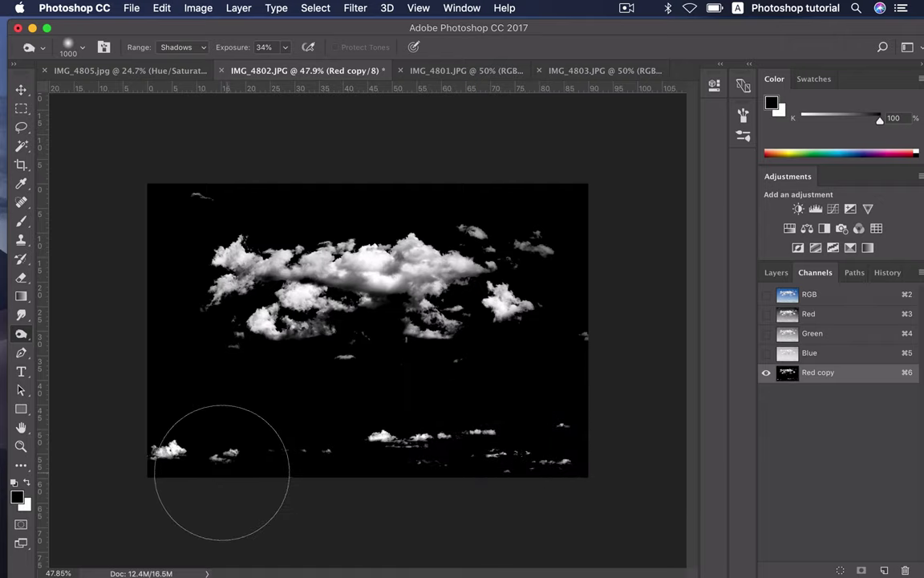
key("bracketleft")
key("bracketleft")
key("bracketleft")
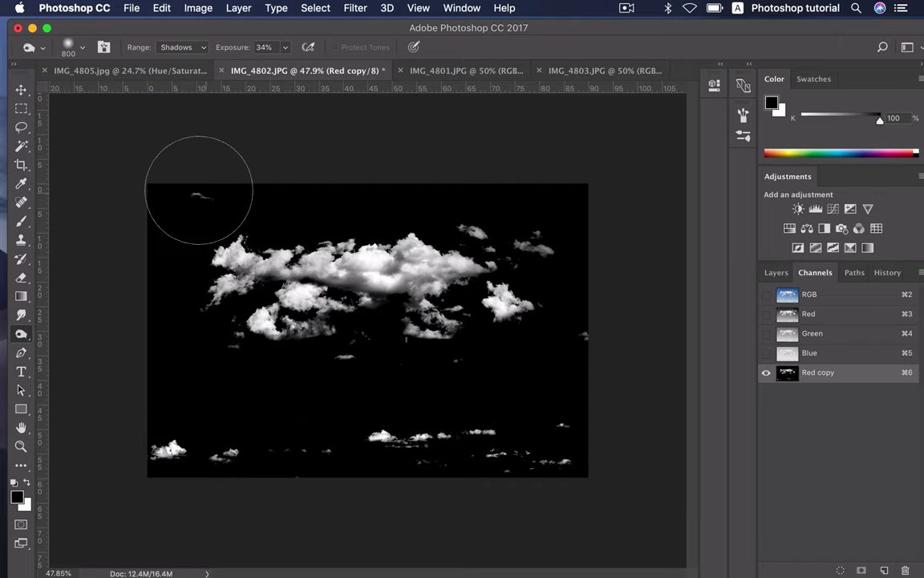
key("bracketleft")
mouse_move(201, 186)
left_mouse_down()
mouse_move(190, 171)
mouse_move(197, 175)
left_mouse_up()
Step: Load the Red copy as a selection and copy the isolated clouds to a new layer for IMG_4805
key("v")
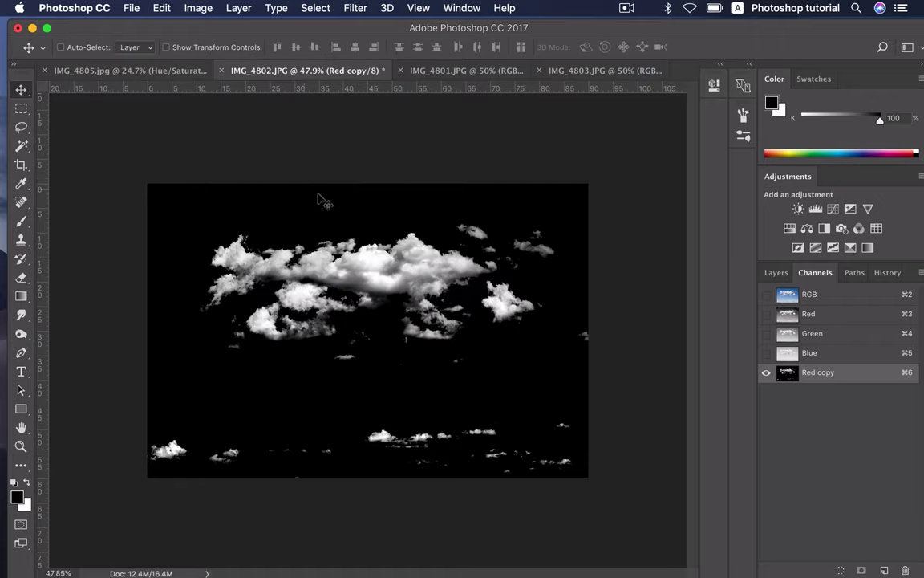
left_click(789, 374, "super")
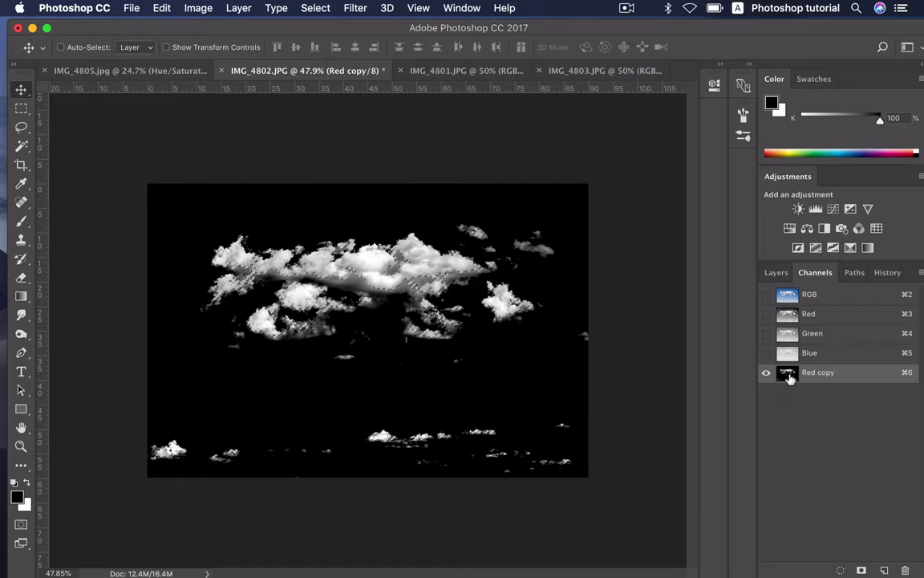
left_click(809, 296)
left_click(777, 272)
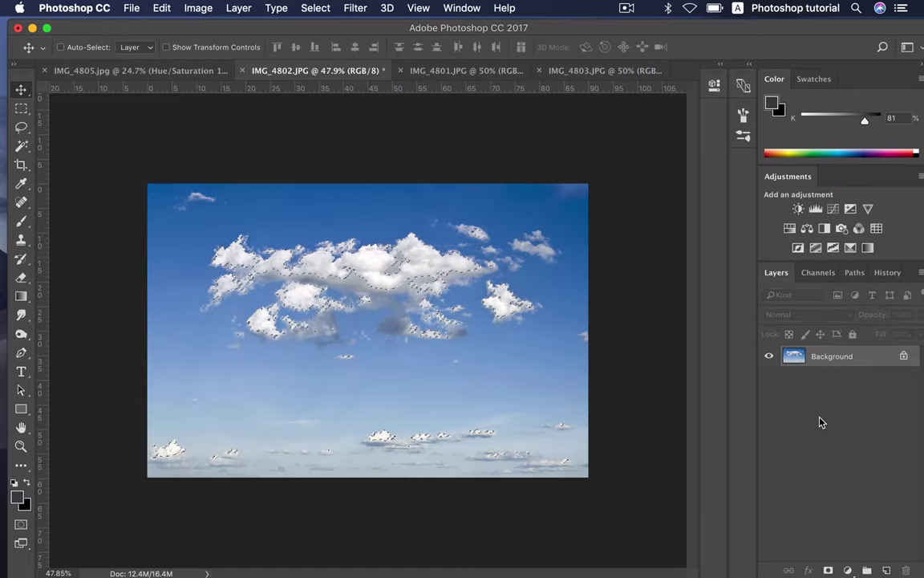
key("super+j")
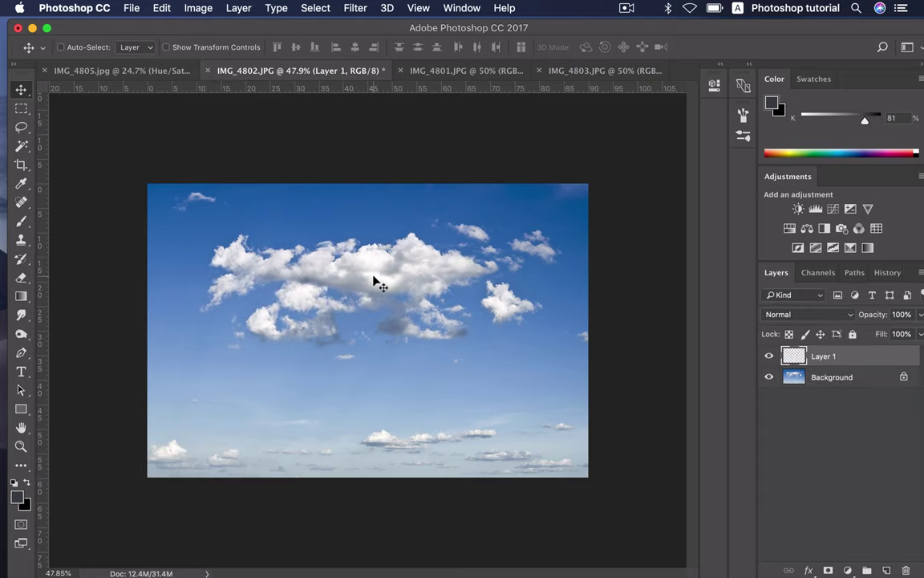
left_click(141, 71)
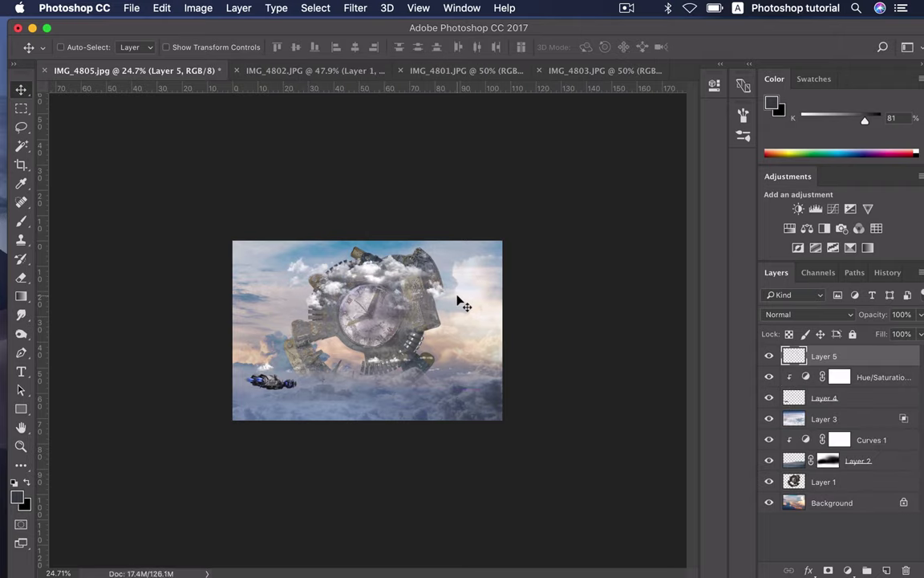
Step: Enlarge the clouds to about 146%, shift them down over the clock, and add a mask
key("super+t")
left_click_drag(480, 383, 534, 416)
left_click_drag(477, 365, 468, 371)
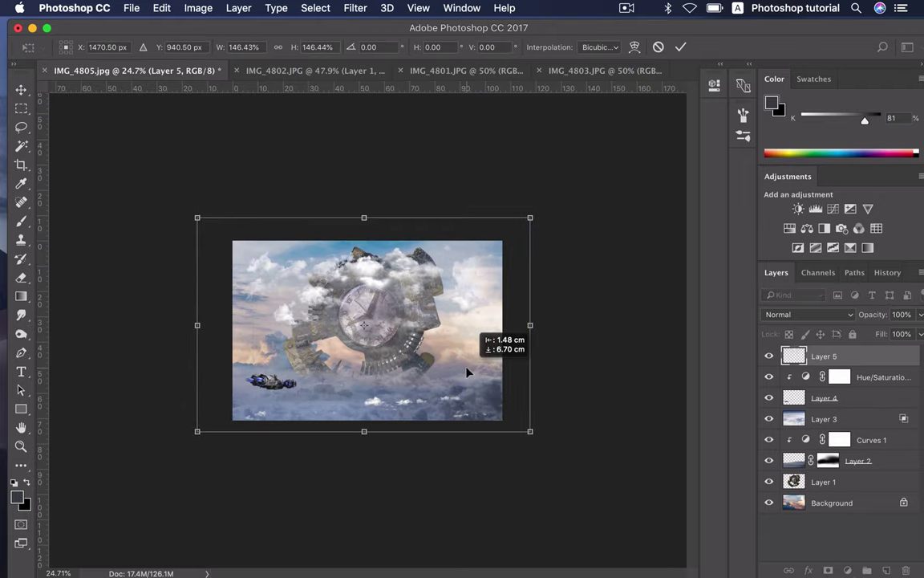
key("Return")
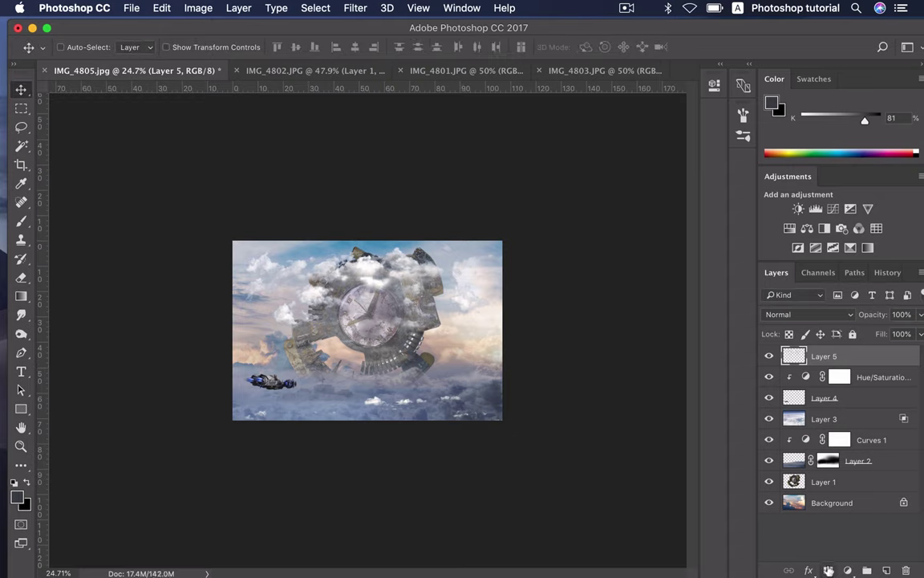
left_click(827, 570)
Step: Paint Layer 5's mask black with a 700 brush to fade the lower clouds
key("b")
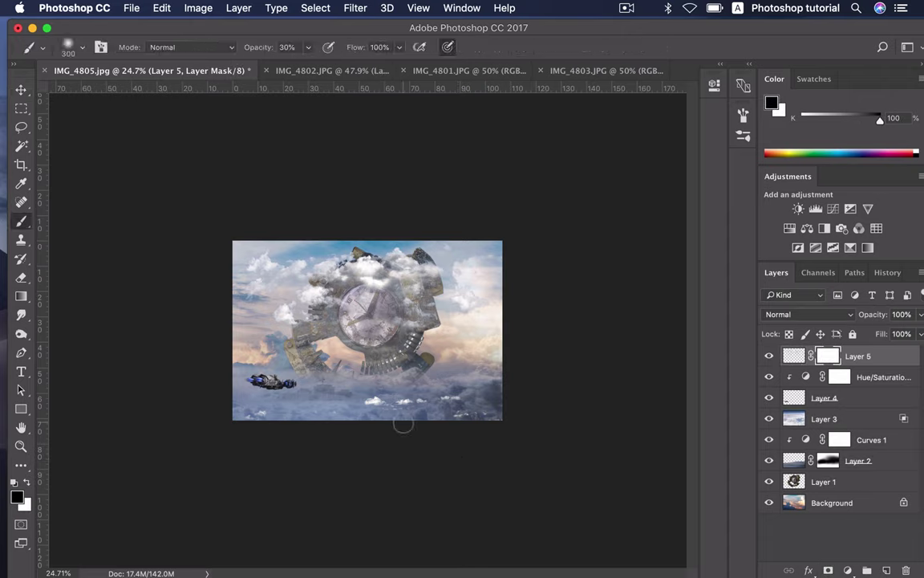
key("bracketright")
key("bracketright")
key("bracketright")
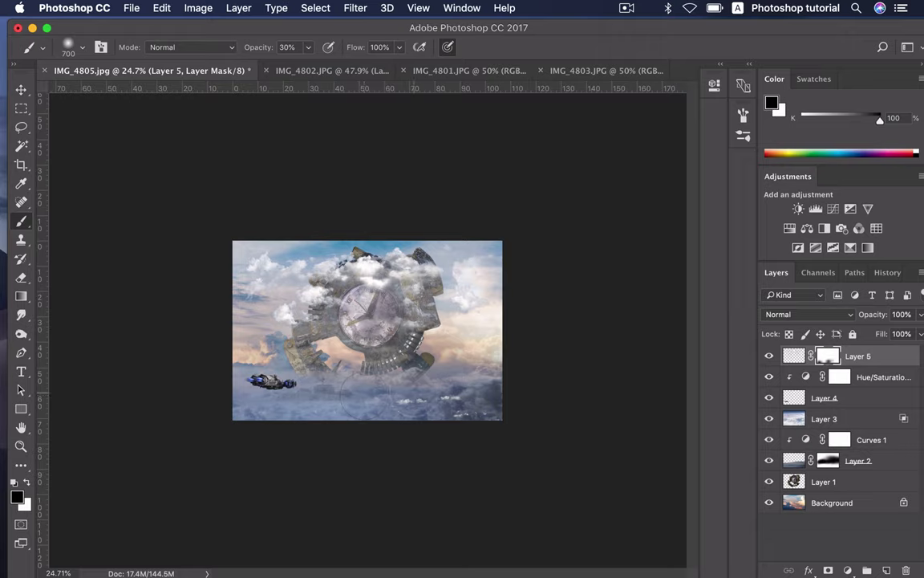
left_click_drag(362, 393, 469, 409)
mouse_move(345, 385)
left_mouse_down()
mouse_move(393, 371)
mouse_move(459, 427)
mouse_move(489, 419)
mouse_move(310, 421)
left_mouse_up()
key("v")
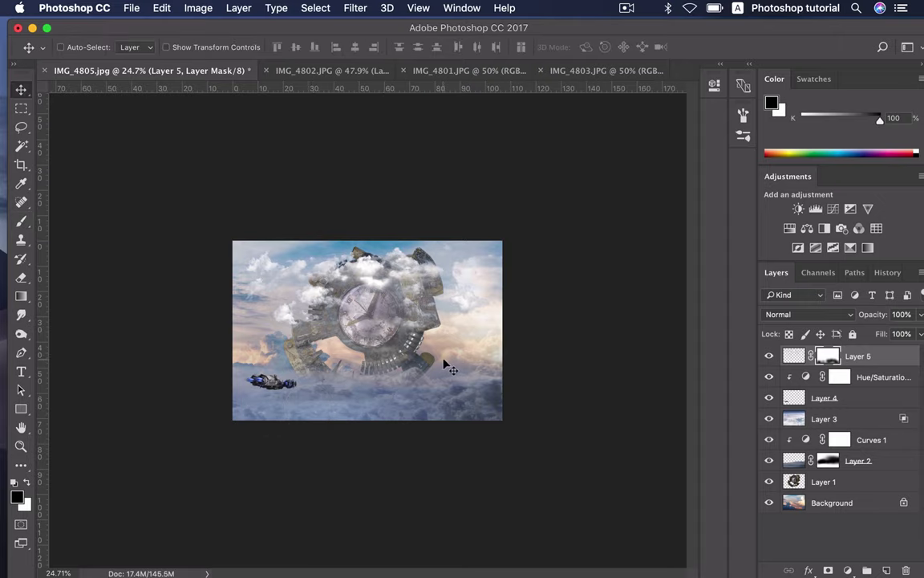
scroll(446, 365, "up", 3)
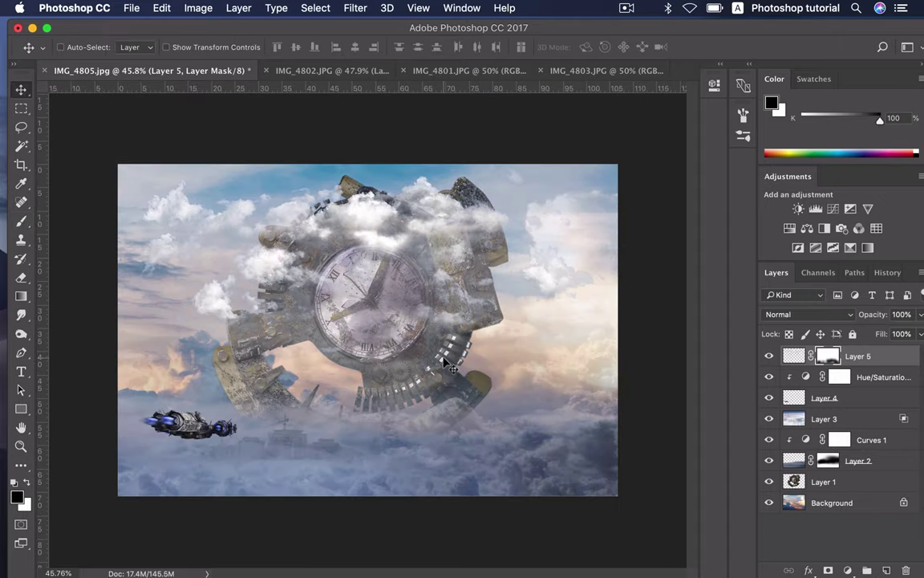
Step: Make three copies of the cloud layer, moving the newest around the clock's lower right
left_click_drag(411, 353, 393, 258)
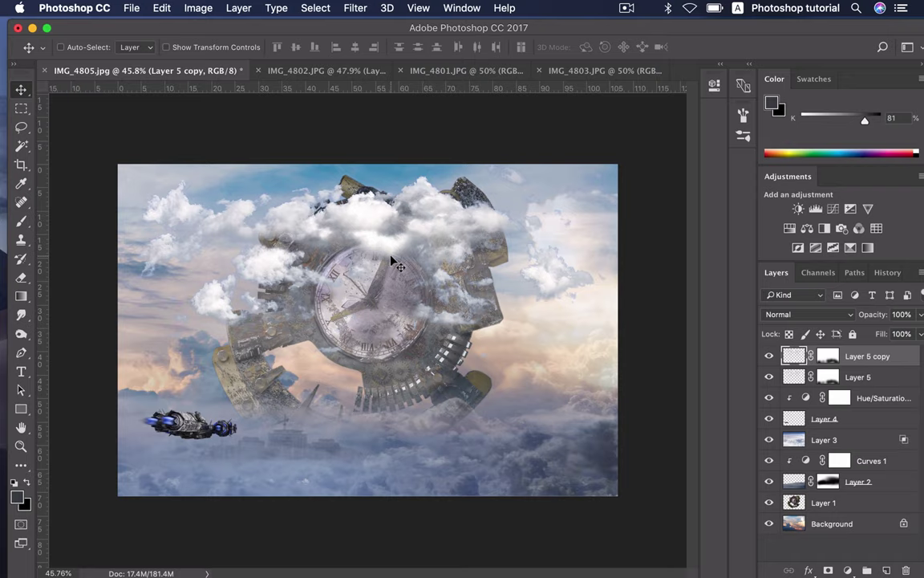
key("super+j")
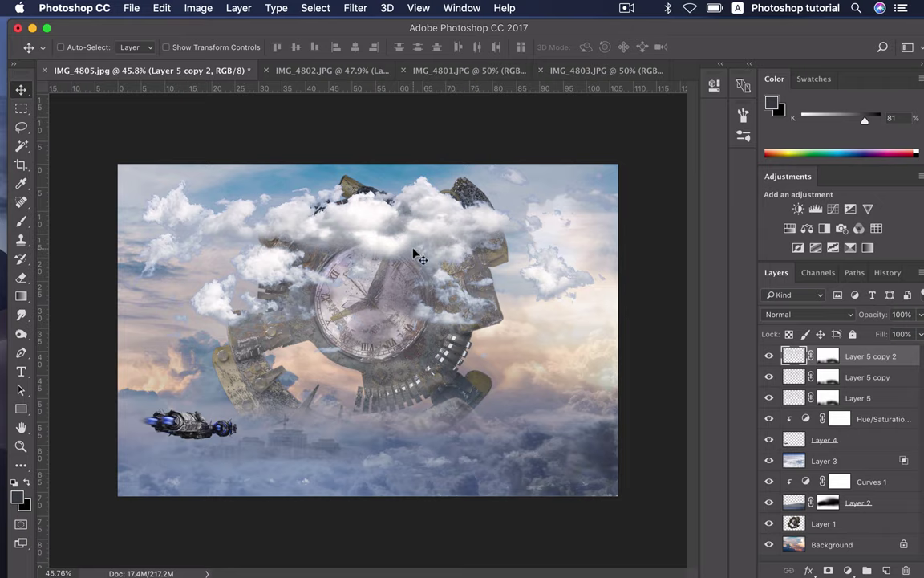
key("super+j")
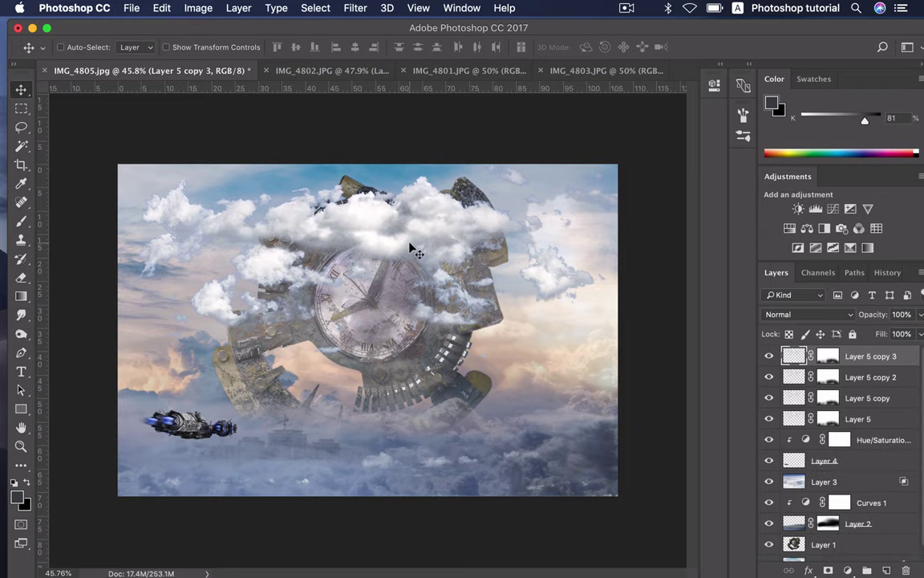
mouse_move(411, 249)
left_mouse_down()
mouse_move(535, 399)
mouse_move(583, 394)
left_mouse_up()
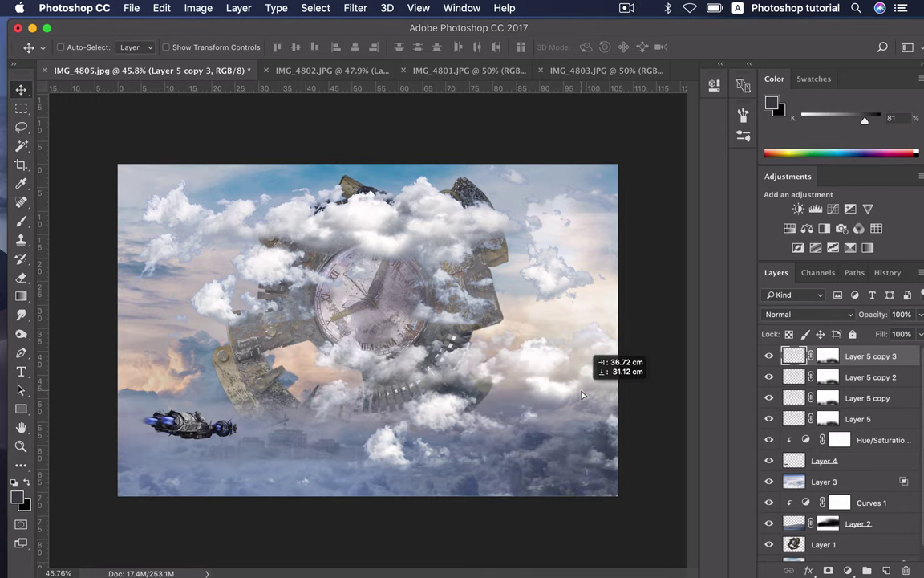
mouse_move(583, 393)
left_mouse_down()
mouse_move(584, 379)
mouse_move(591, 384)
mouse_move(547, 369)
mouse_move(514, 388)
left_mouse_up()
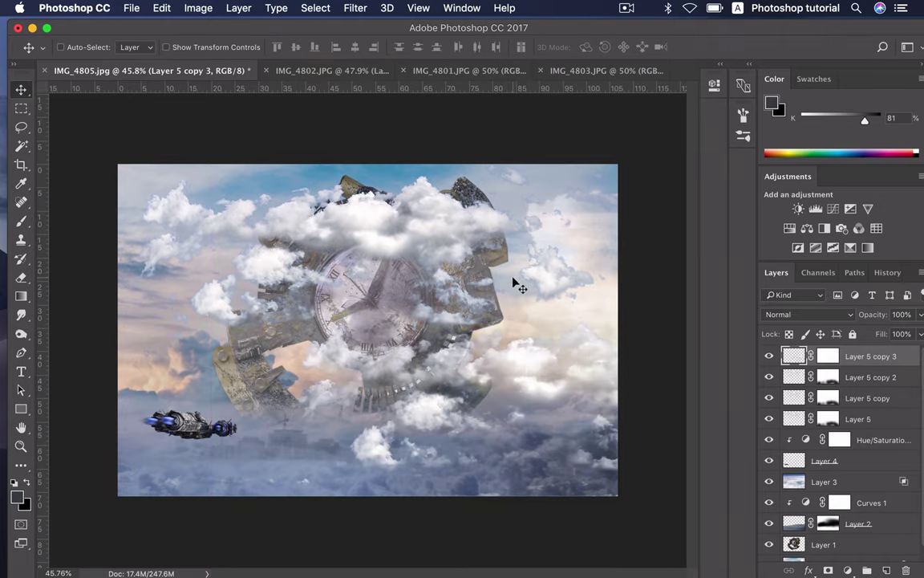
Step: Close IMG_4802 without saving
left_click(325, 69)
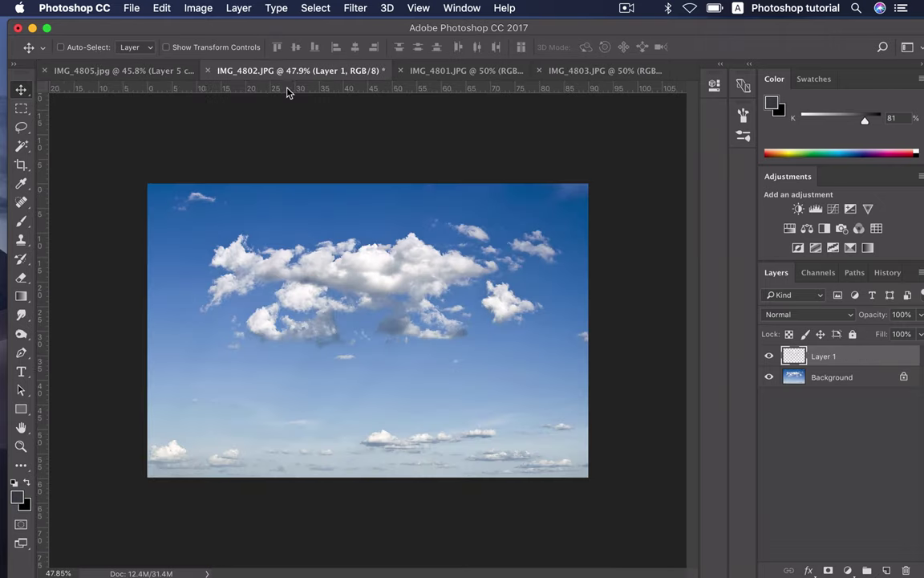
left_click(206, 70)
left_click(393, 217)
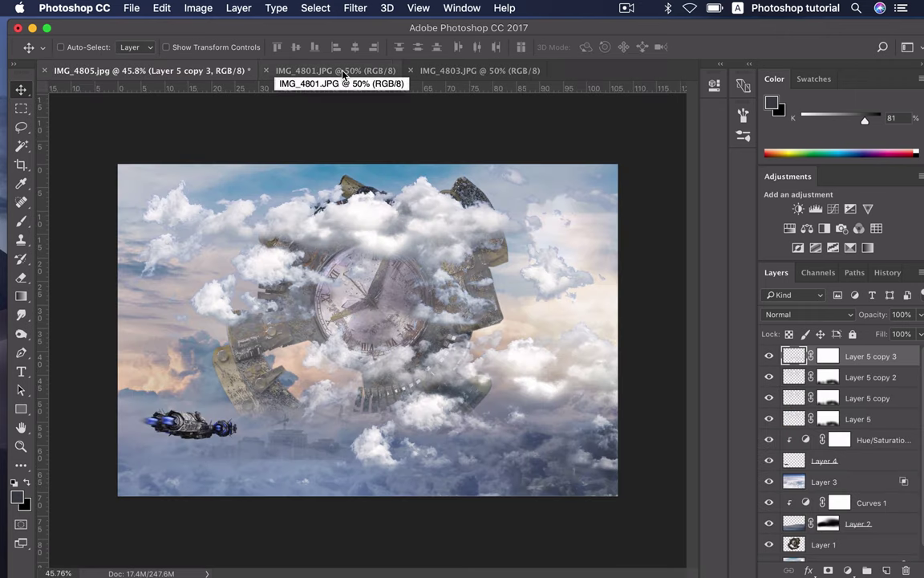
Step: Close IMG_4801 and paste the IMG_4803 clouds into IMG_4805 as Layer 6
left_click(343, 72)
left_click(464, 72)
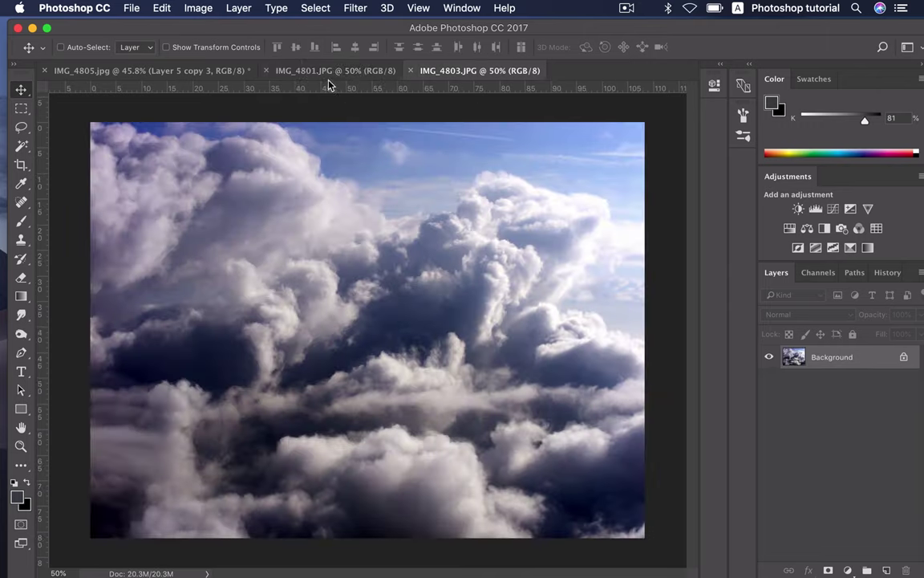
left_click(295, 71)
left_click(267, 71)
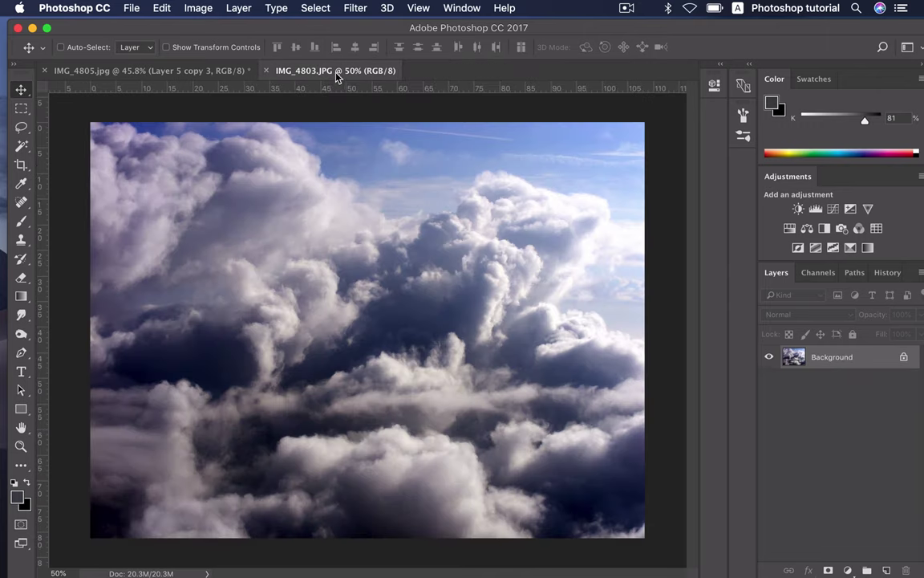
left_click(205, 72)
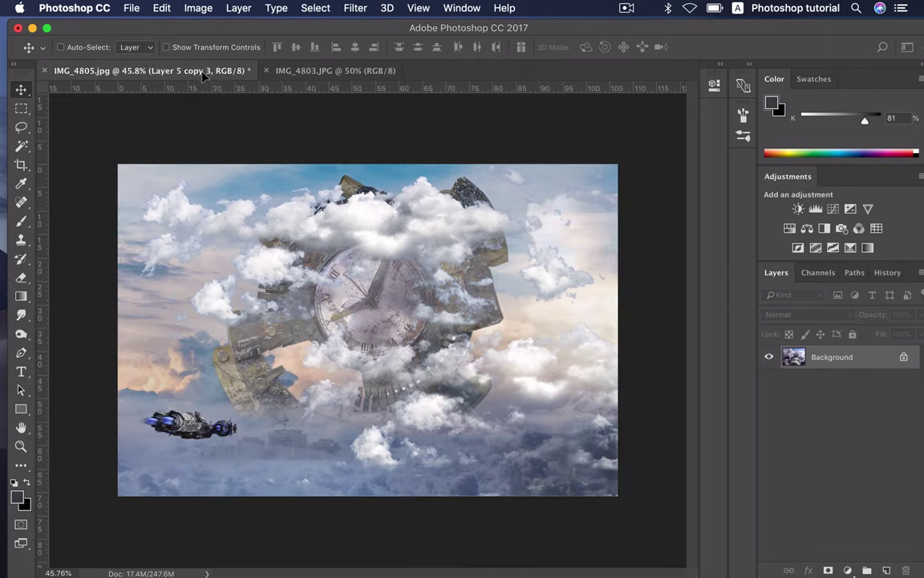
key("super+v")
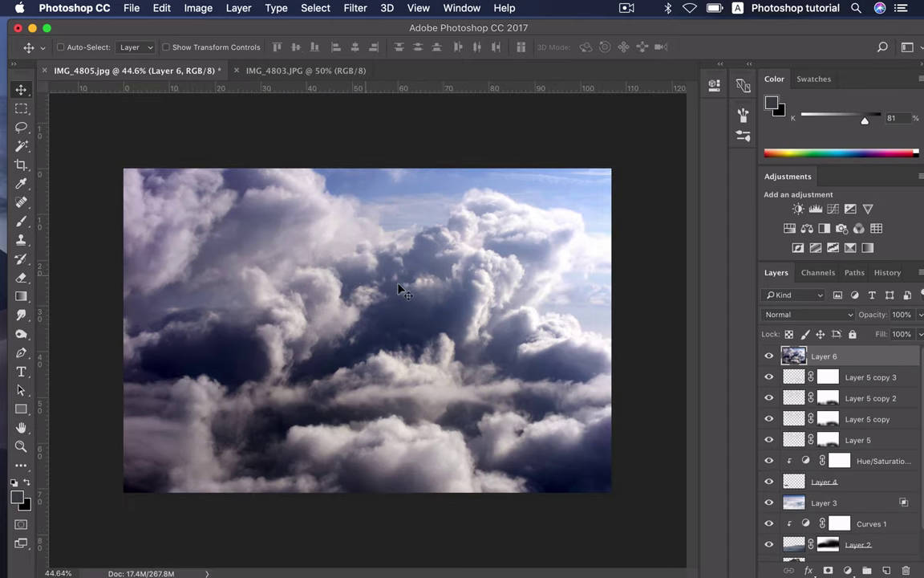
Step: Split Layer 6's This Layer black Blend If slider to about 97/188, dropping its dark areas
double_click(866, 358)
left_click_drag(523, 178, 577, 182)
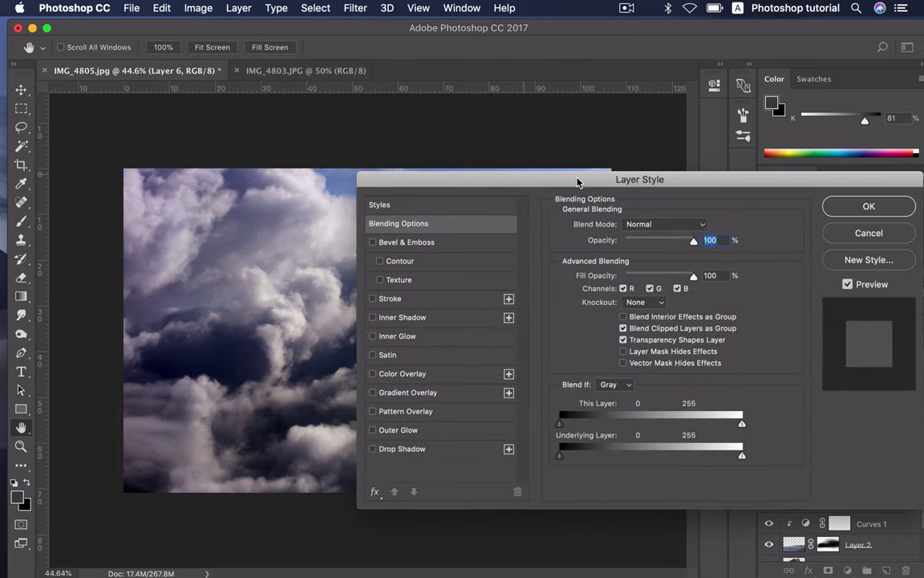
key("alt")
left_click_drag(563, 428, 688, 435)
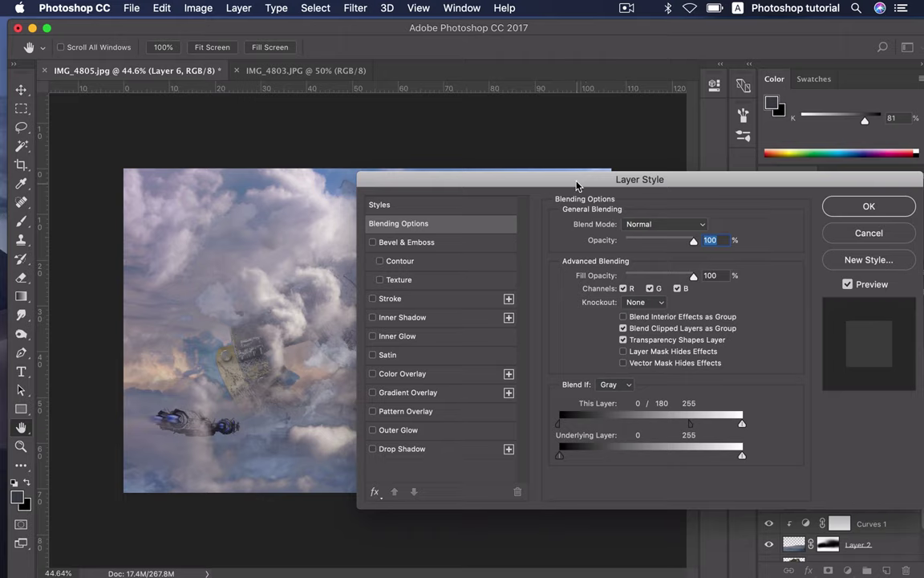
left_click_drag(577, 185, 686, 193)
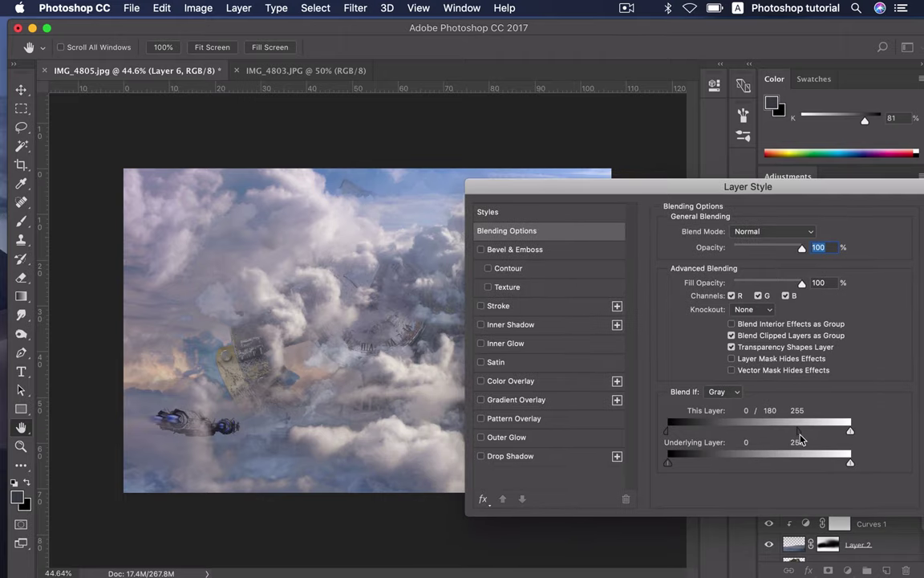
left_click_drag(799, 436, 804, 437)
left_click_drag(713, 197, 511, 254)
left_click(758, 273)
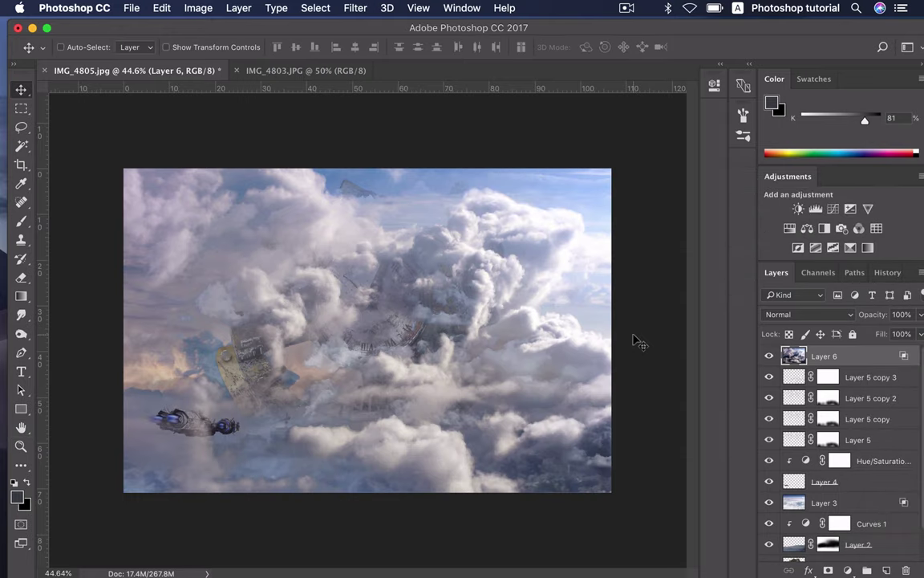
Step: Set Layer 6's blend mode to Screen
left_click(808, 313)
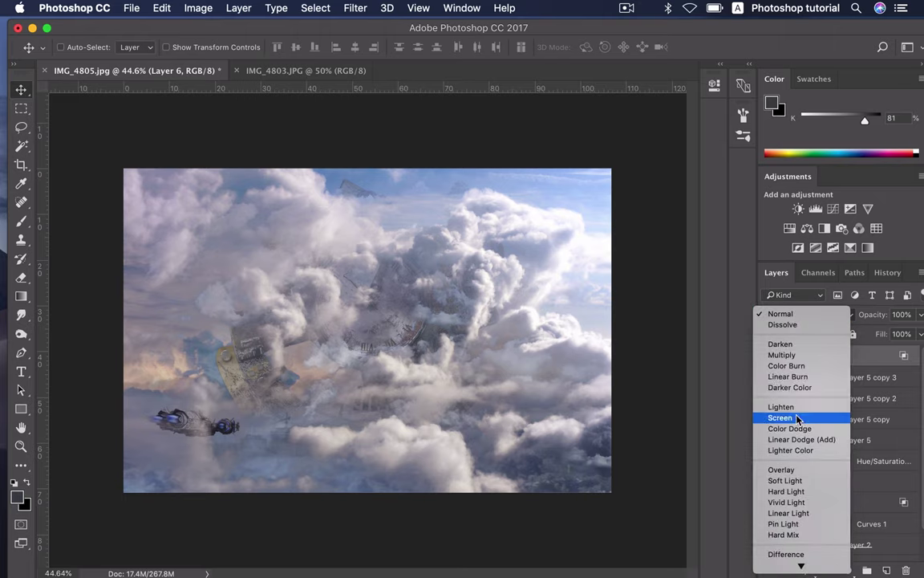
left_click(766, 419)
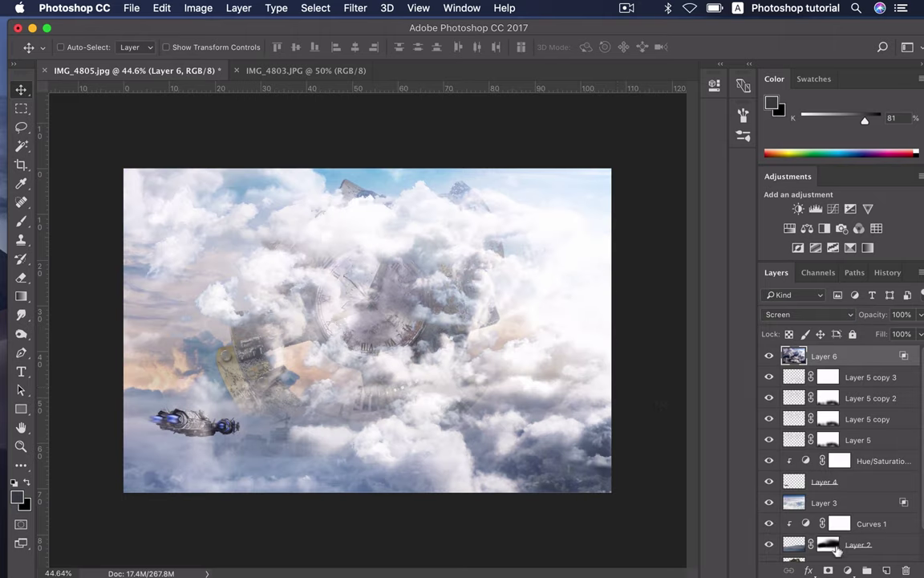
left_click(847, 570)
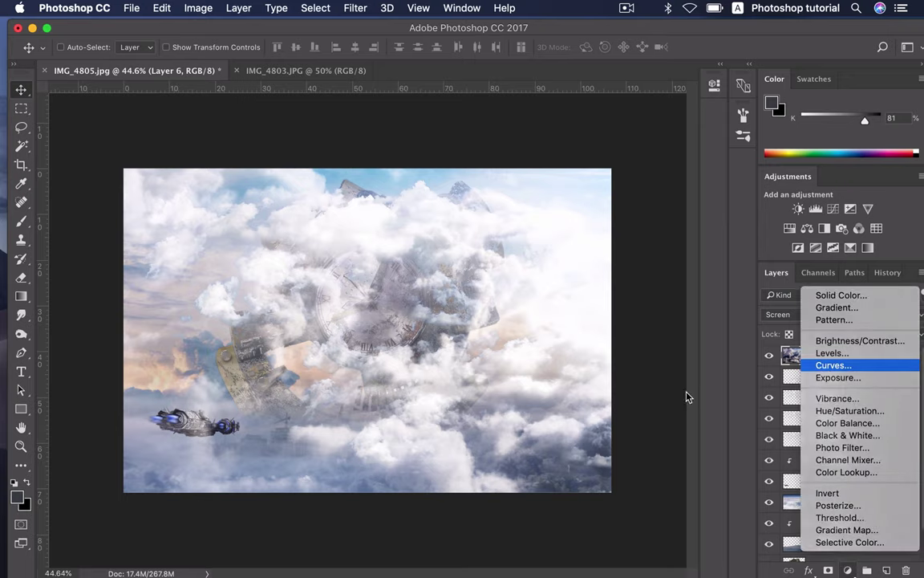
Step: Add Curves 2 with a slight RGB bend, then Curves 3 with output lowered to 219 and darker midtones
key("Return")
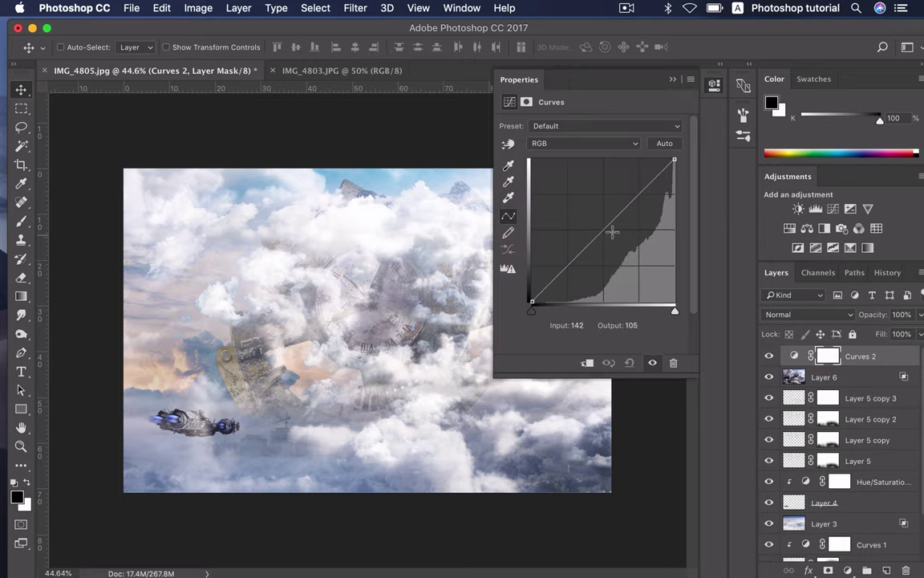
left_click_drag(612, 232, 613, 235)
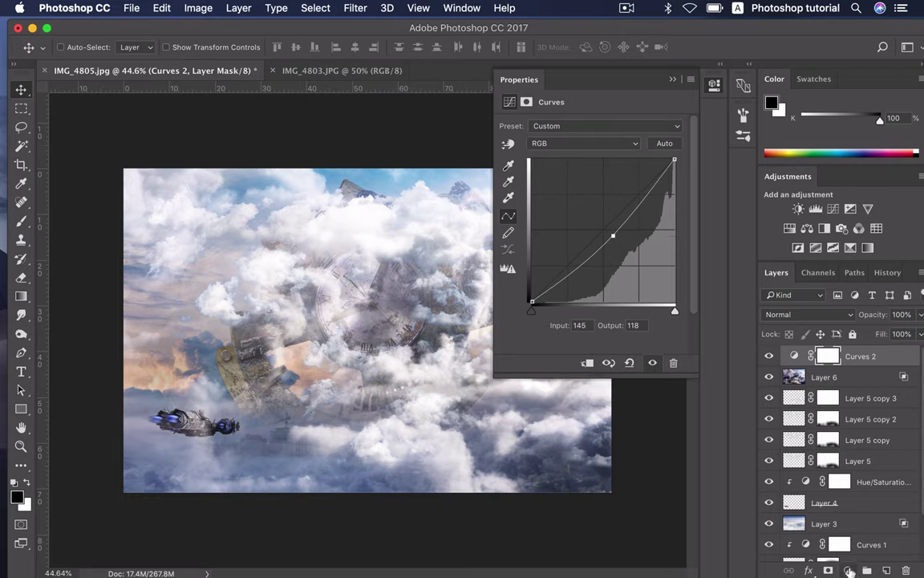
left_click(849, 570)
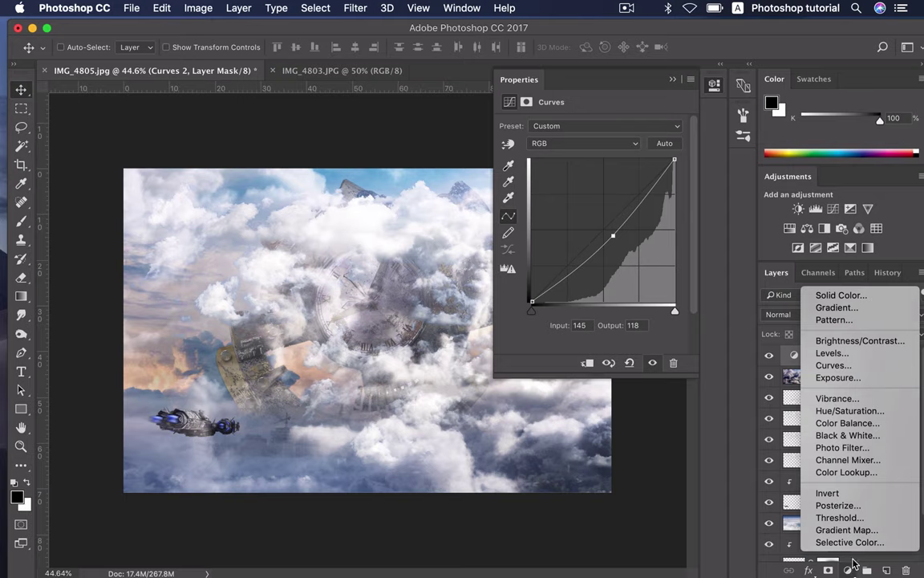
left_click(846, 367)
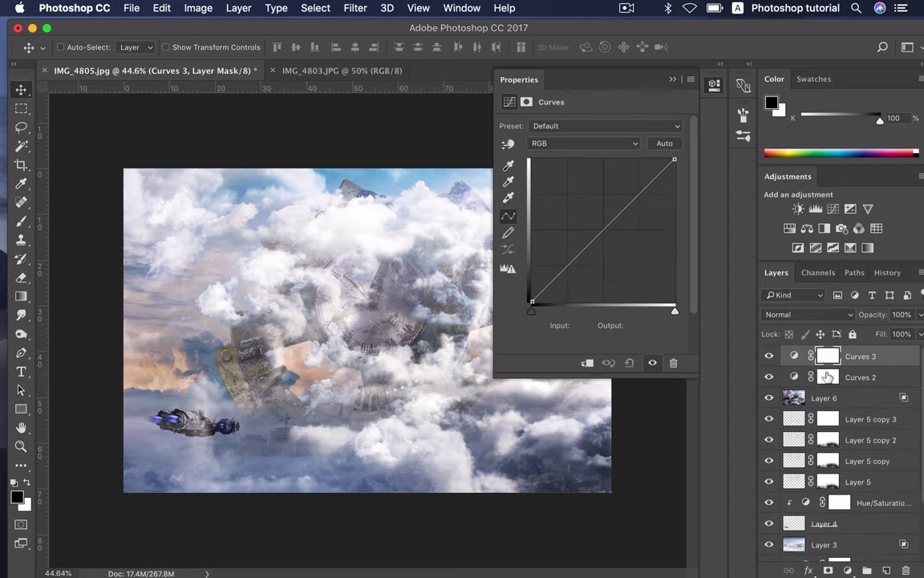
left_click_drag(675, 163, 674, 178)
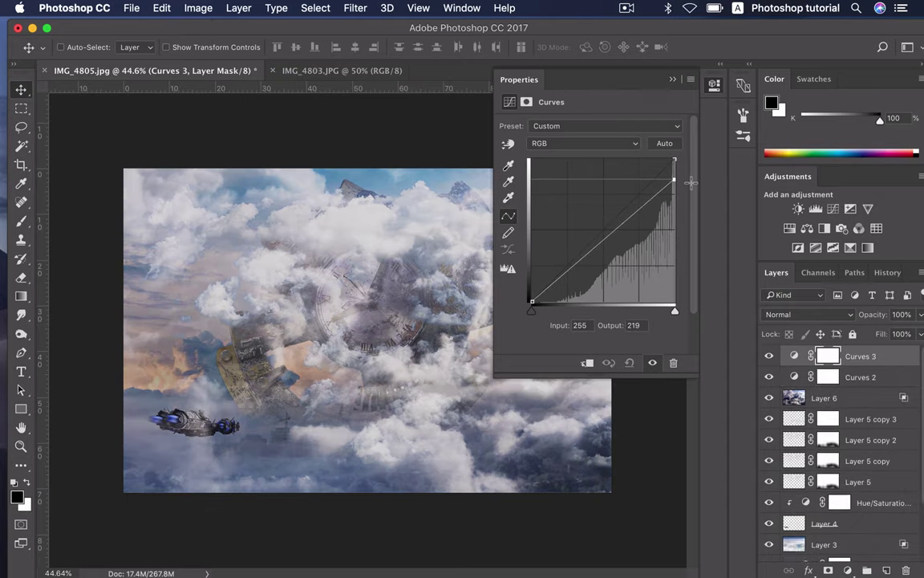
left_click_drag(618, 229, 620, 239)
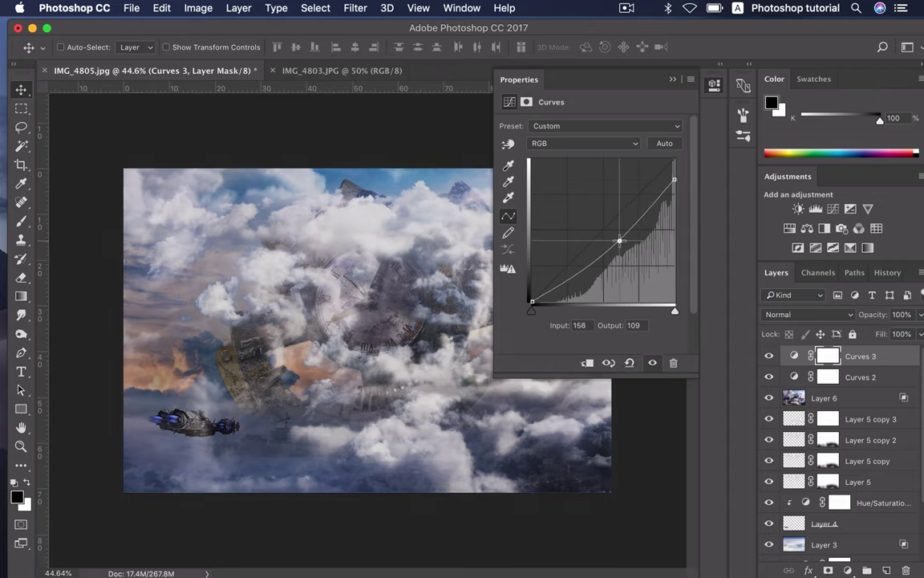
Step: On Curves 3's Green channel, add a midtone point nudged slightly down
left_click(579, 144)
left_click(576, 157)
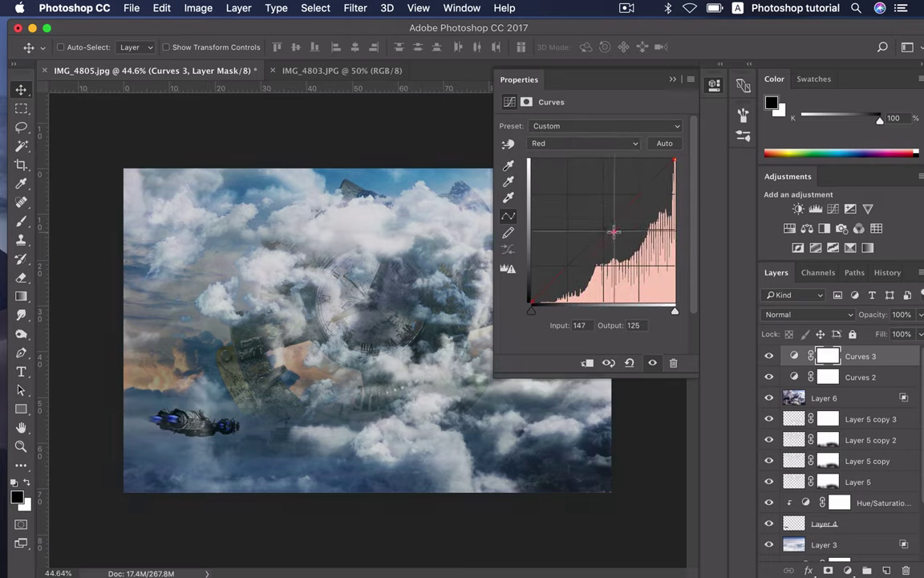
left_click(583, 145)
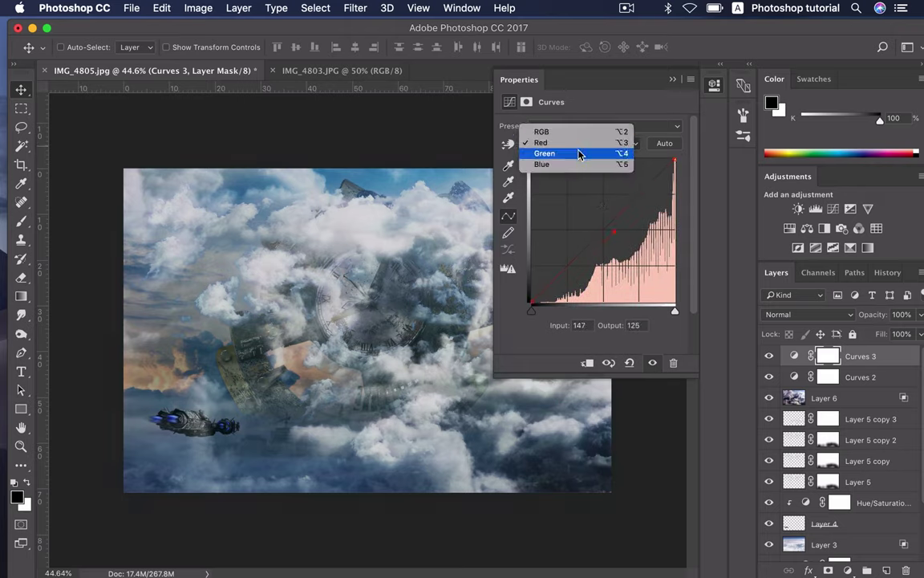
left_click(579, 154)
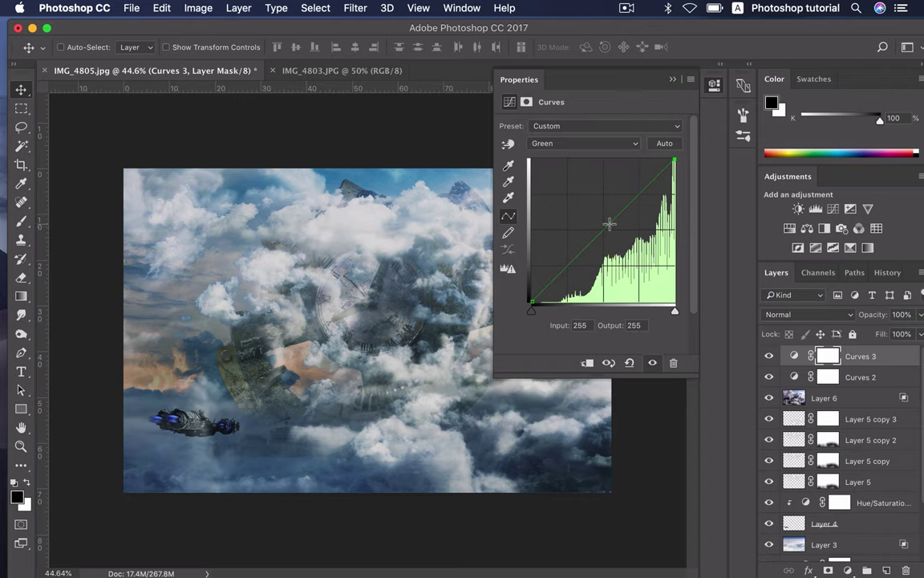
left_click(612, 224)
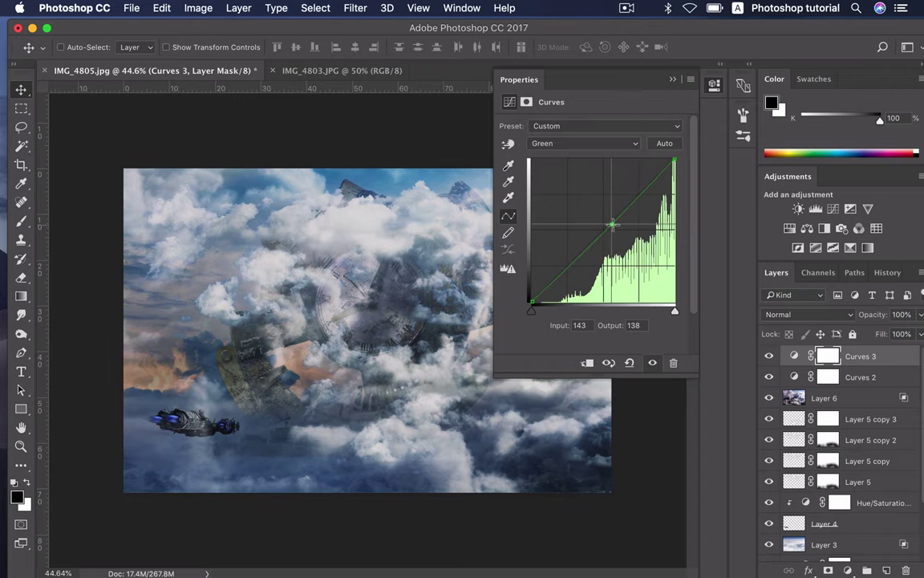
left_click_drag(612, 225, 612, 226)
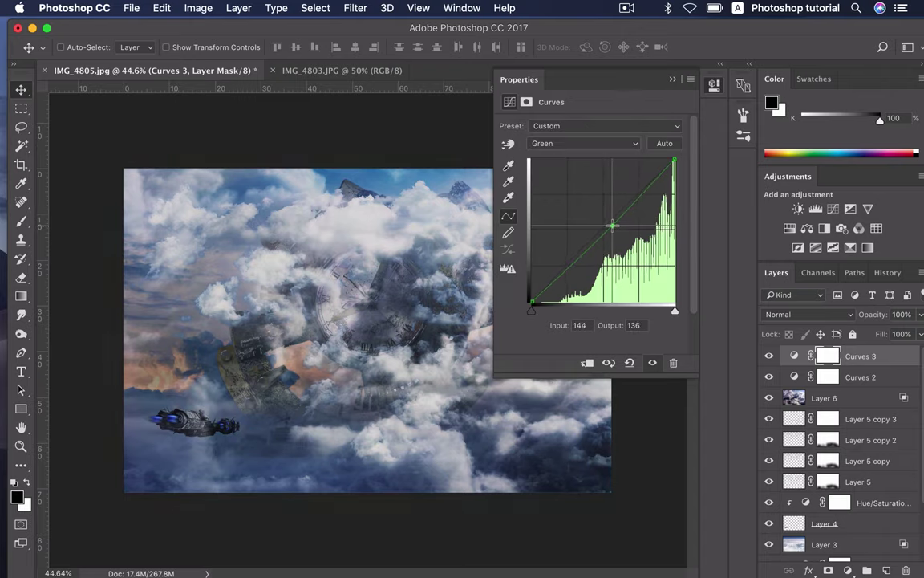
Step: Lift Curves 3's Blue channel, then close the curve properties
left_click(579, 142)
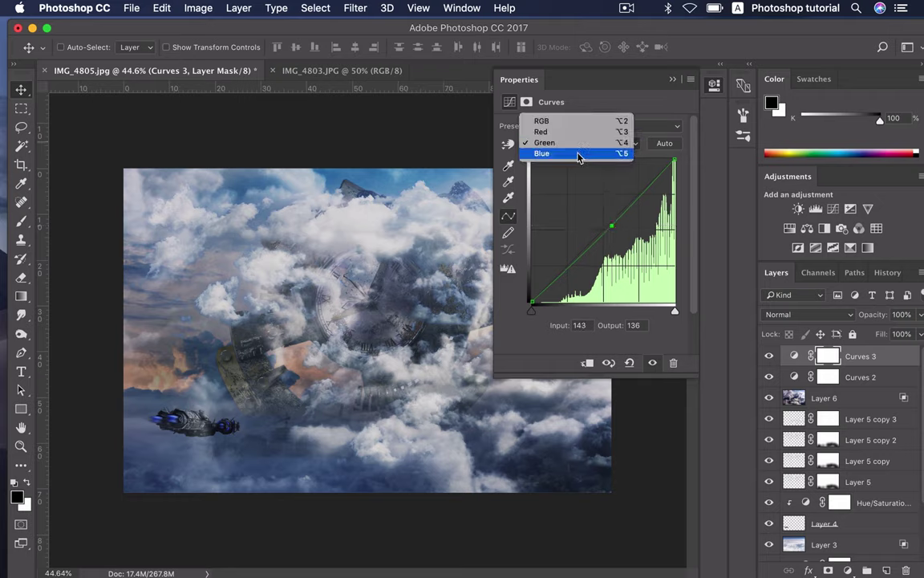
left_click(579, 154)
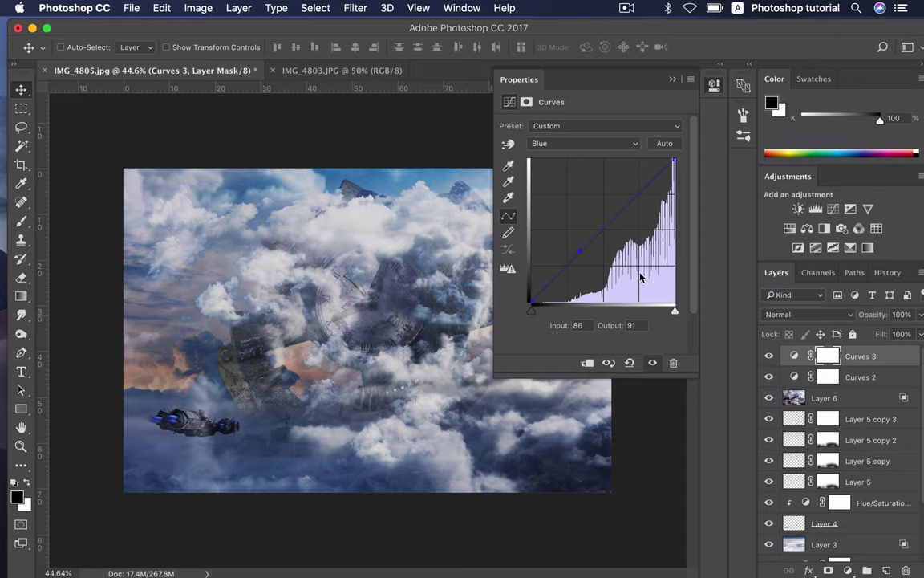
left_click(672, 81)
scroll(474, 363, "down", 2)
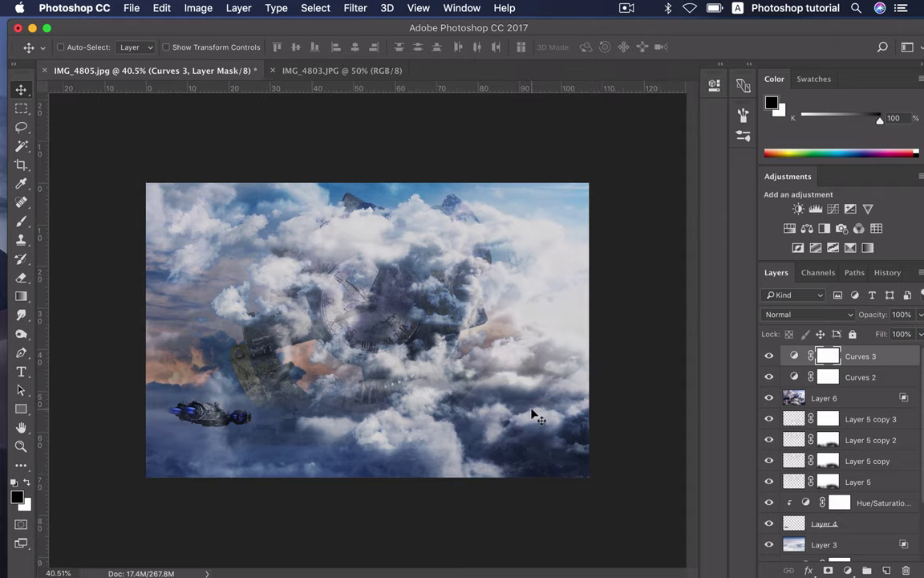
scroll(481, 359, "down", 1)
scroll(514, 377, "down", 2)
scroll(545, 399, "down", 1)
scroll(546, 396, "down", 1)
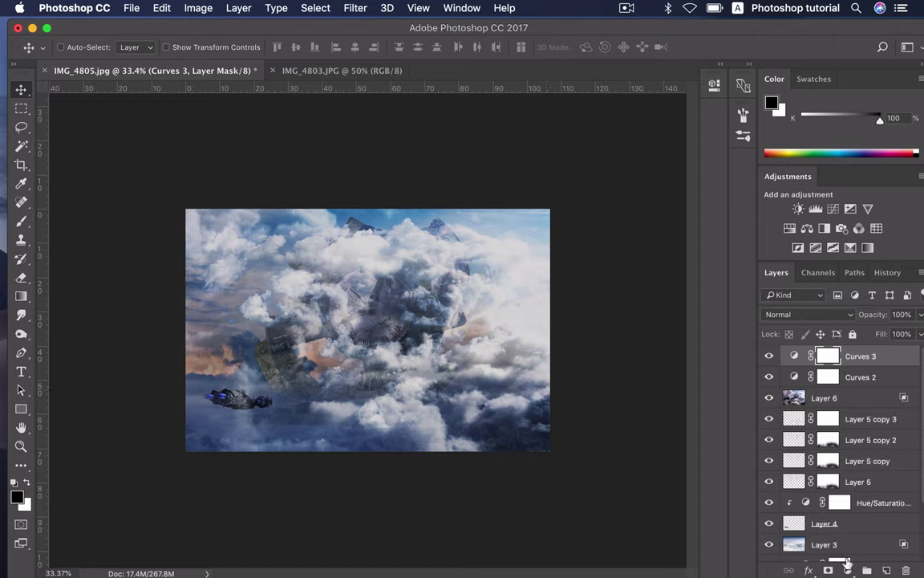
Step: Add a Curves 4 adjustment layer with the RGB curve pulled down to darken the image
left_click(847, 569)
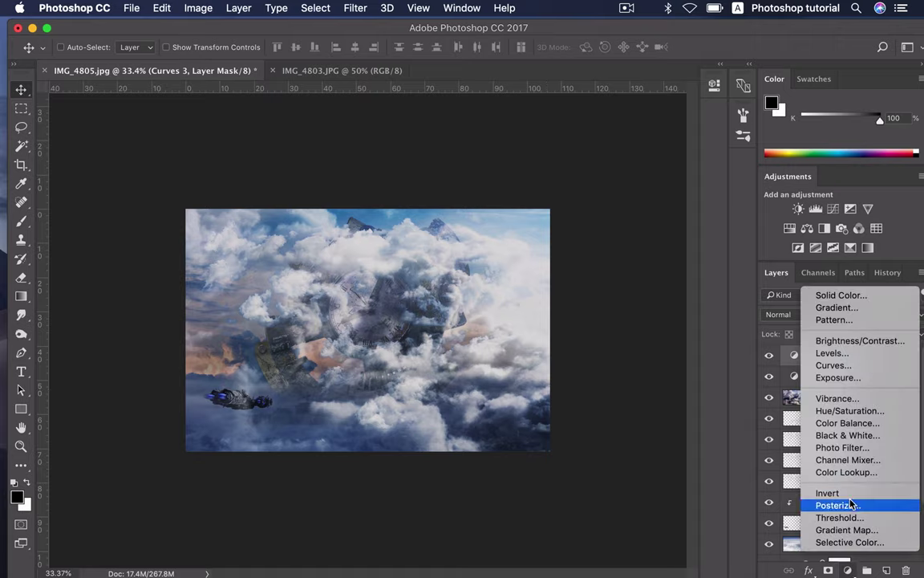
left_click(834, 365)
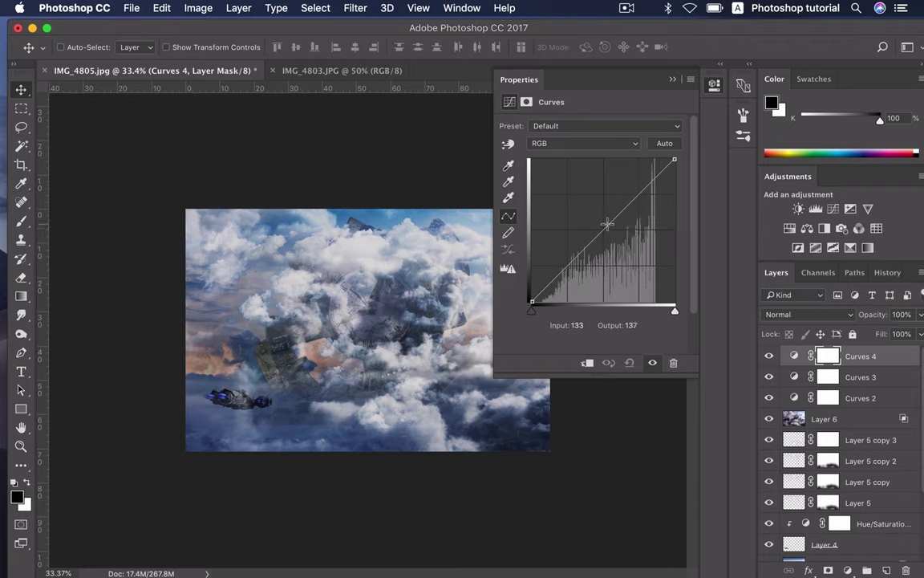
left_click_drag(615, 218, 622, 229)
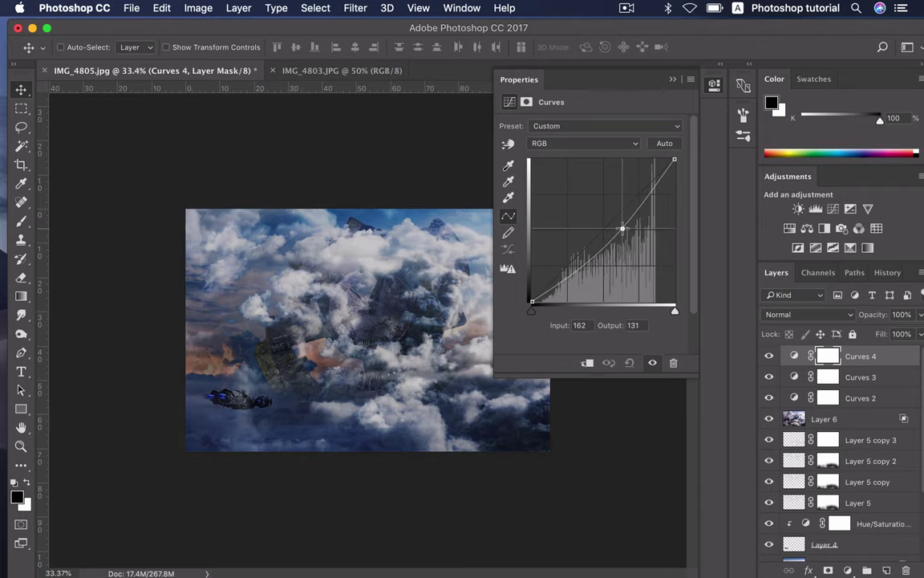
scroll(312, 318, "down", 3)
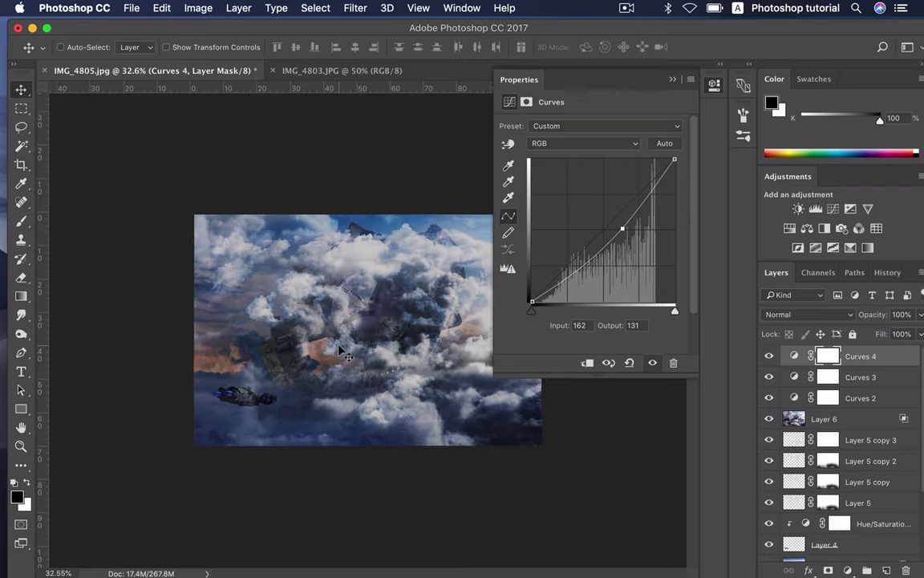
Step: Reshape the Red curve: black point pushed inward and a point set to 188/180
left_click(609, 150)
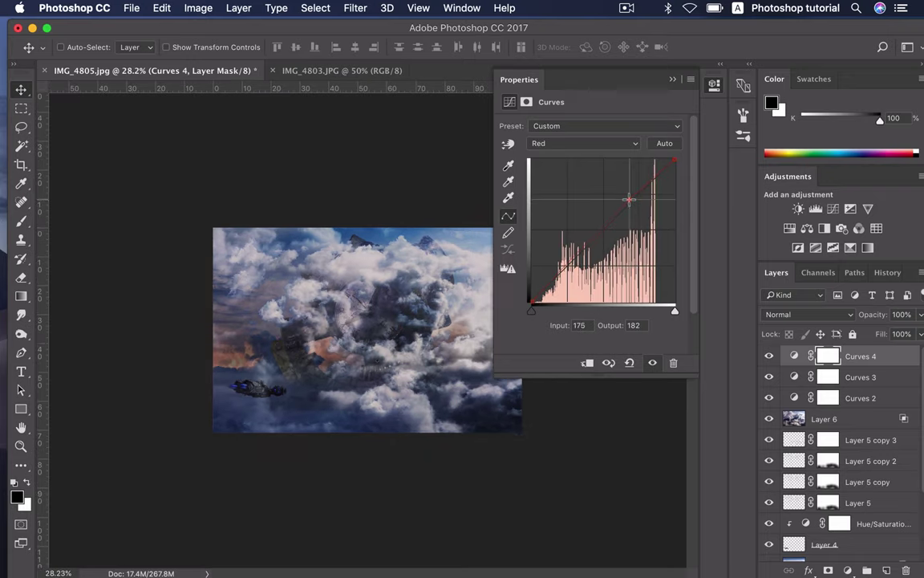
left_click_drag(630, 198, 631, 197)
mouse_move(532, 304)
left_mouse_down()
mouse_move(540, 307)
mouse_move(525, 295)
left_mouse_up()
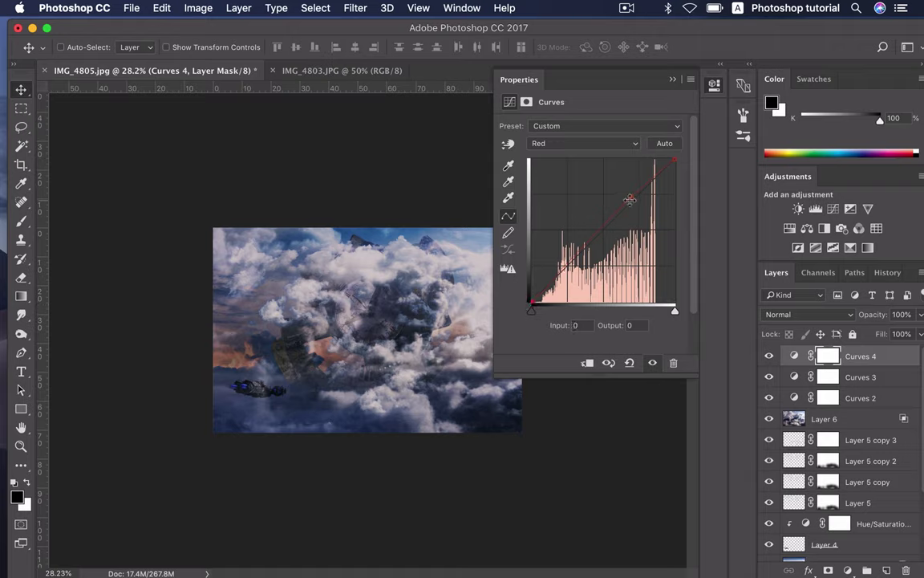
left_click_drag(630, 199, 636, 200)
scroll(433, 252, "up", 1)
Step: Reshape the Green curve with an upper point and a slightly lowered shadow point
left_click(582, 143)
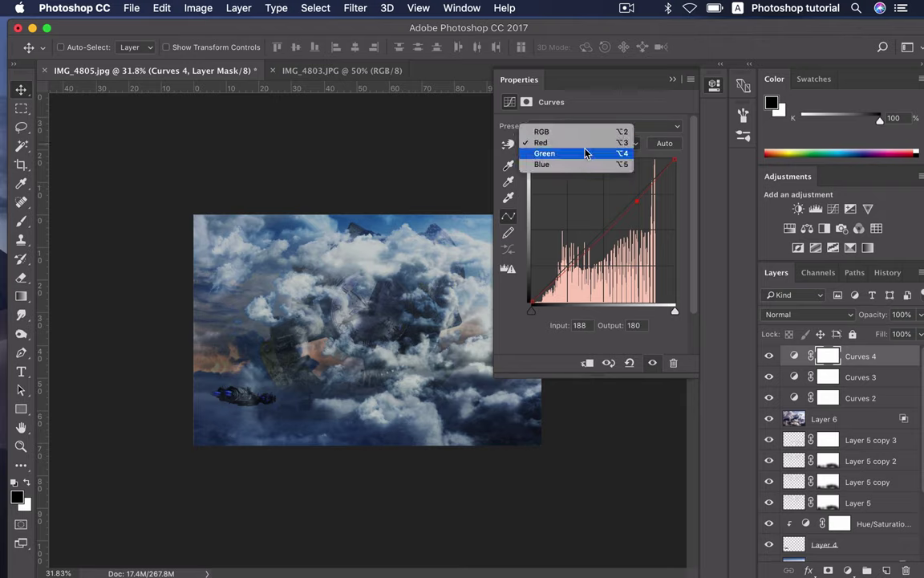
left_click(584, 153)
left_click_drag(629, 203, 630, 200)
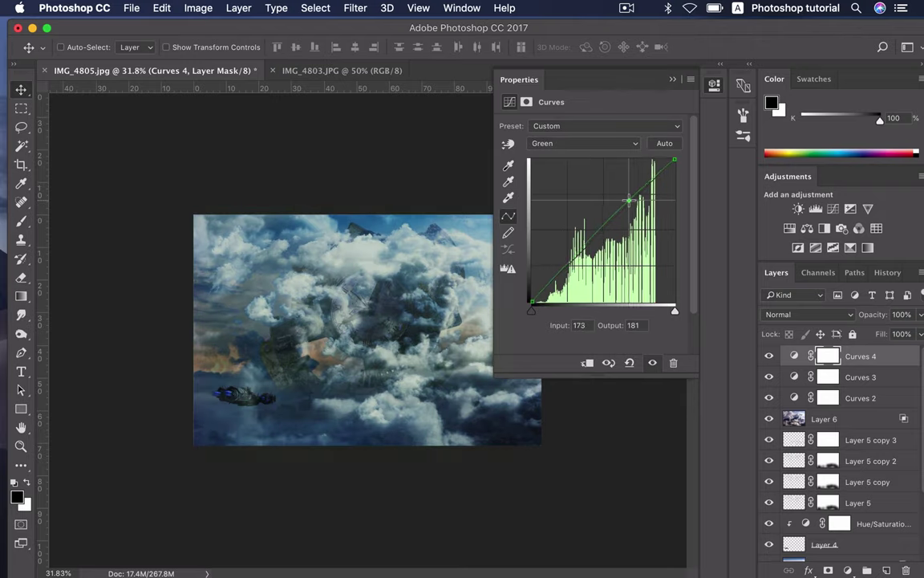
left_click(568, 267)
left_click_drag(568, 267, 568, 267)
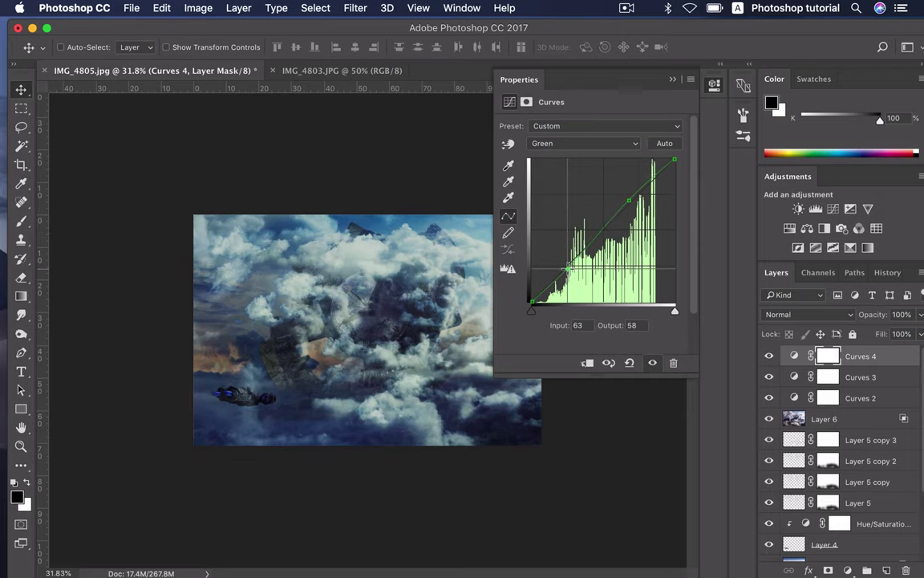
scroll(369, 329, "up", 3)
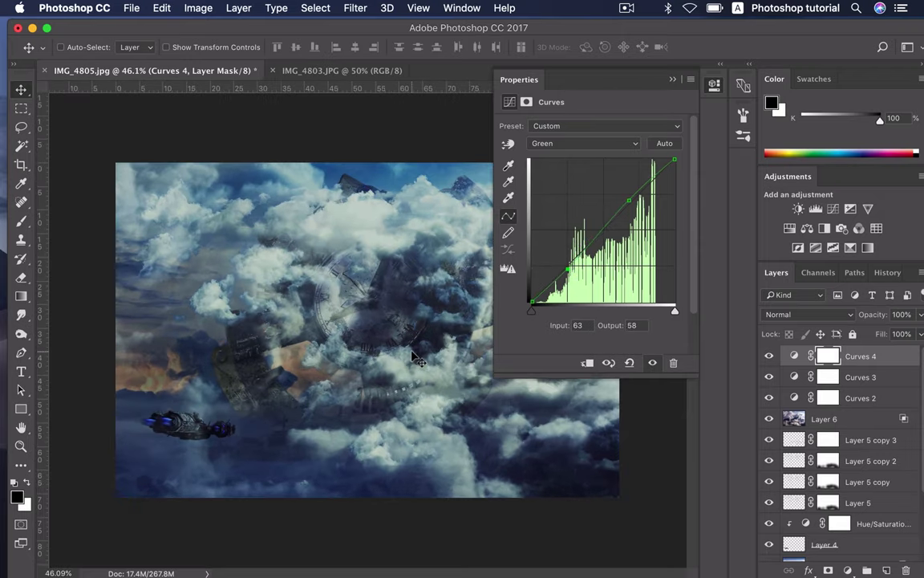
Step: Raise the Blue curve's black point for bluer shadows, discarding trial points
left_click(539, 143)
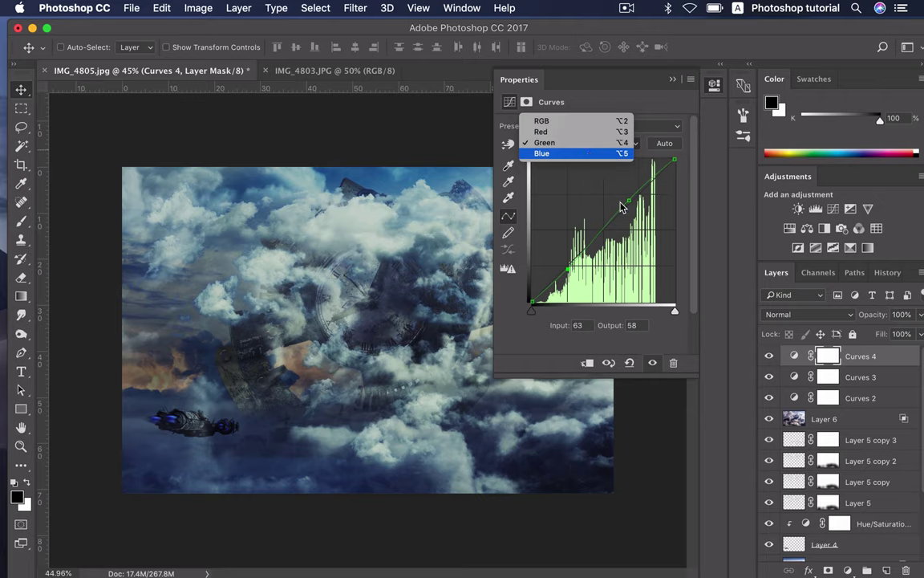
key("Return")
left_click_drag(629, 206, 630, 196)
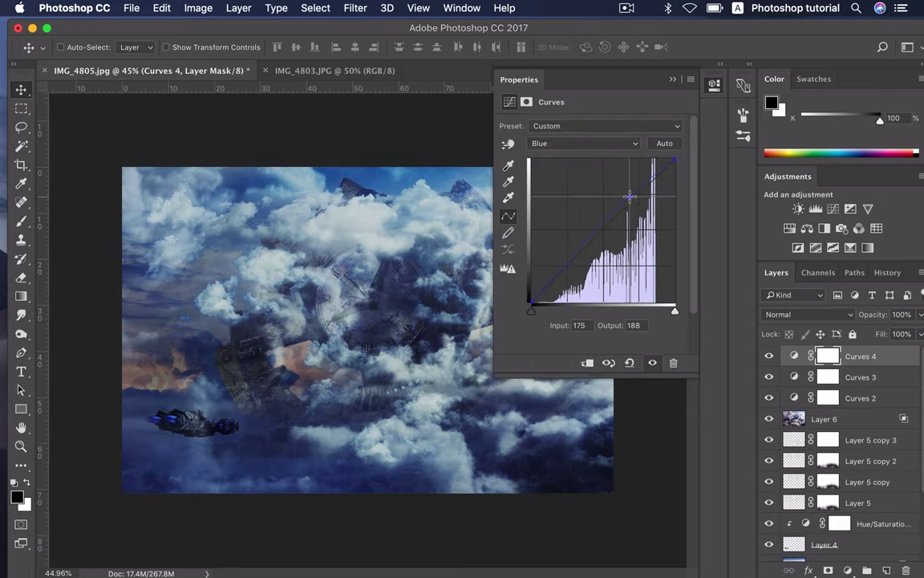
left_click_drag(630, 196, 482, 181)
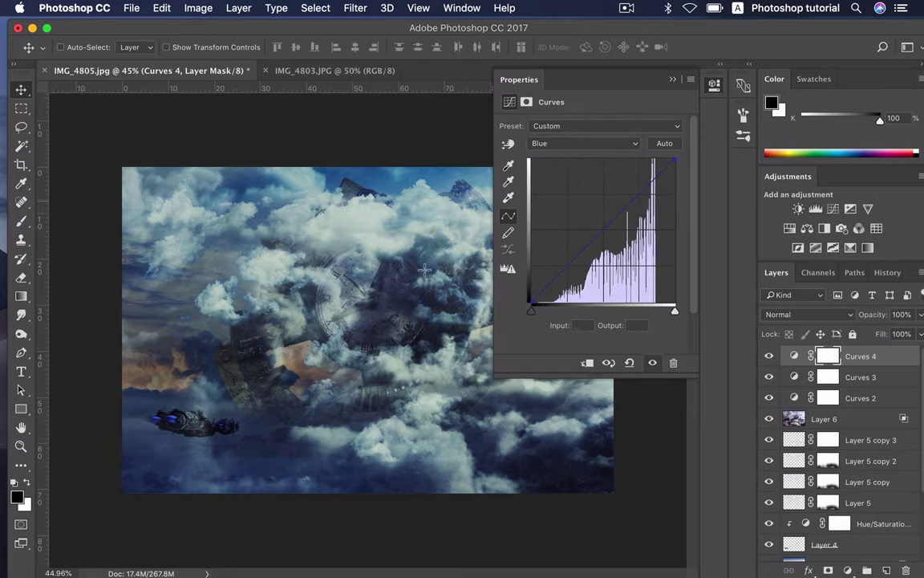
left_click_drag(529, 303, 524, 292)
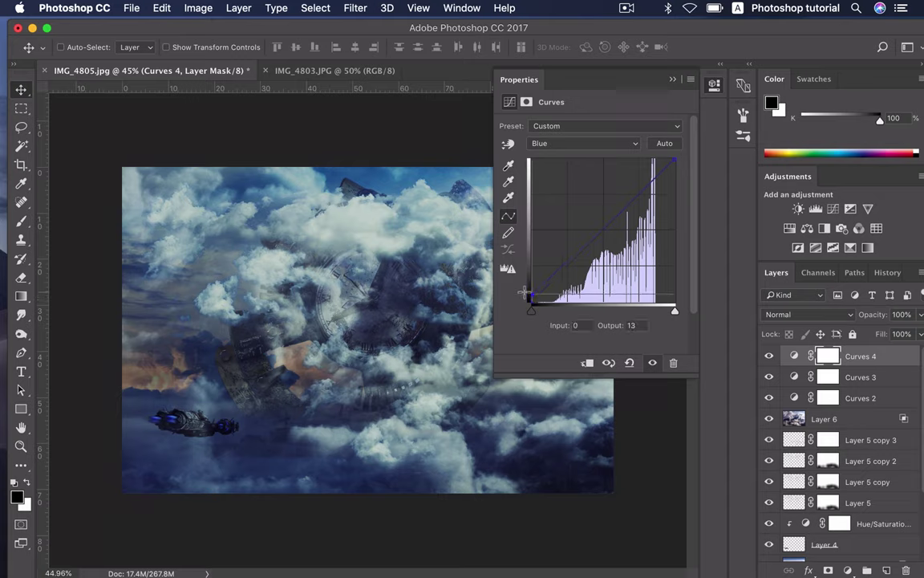
left_click(620, 215)
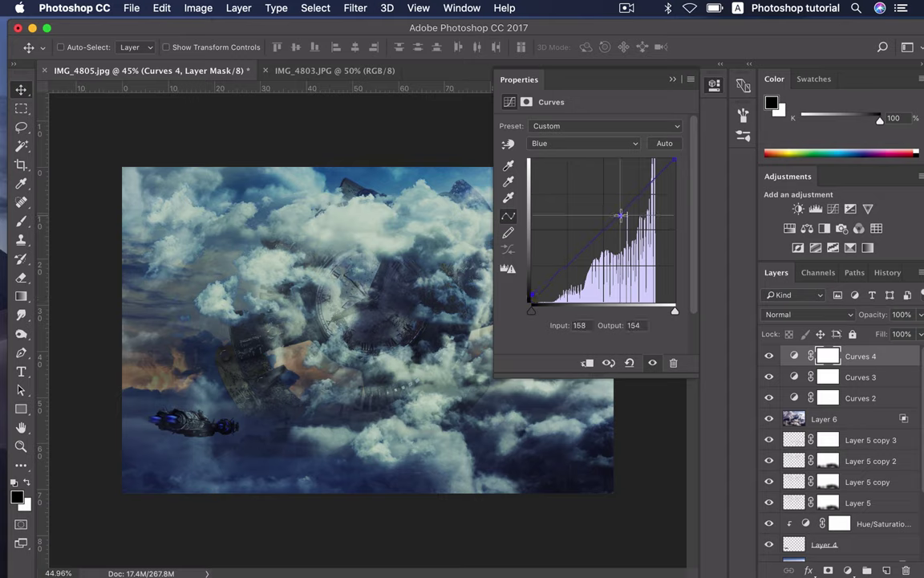
left_click_drag(620, 215, 623, 376)
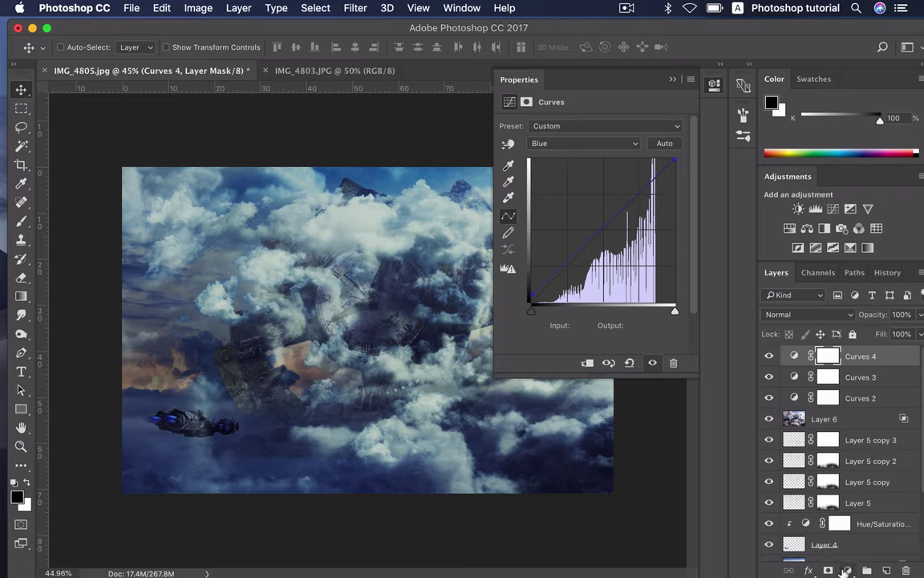
left_click(847, 570)
Step: Add a Hue/Saturation layer and lower the Cyans saturation to -40
left_click(850, 409)
left_click(607, 144)
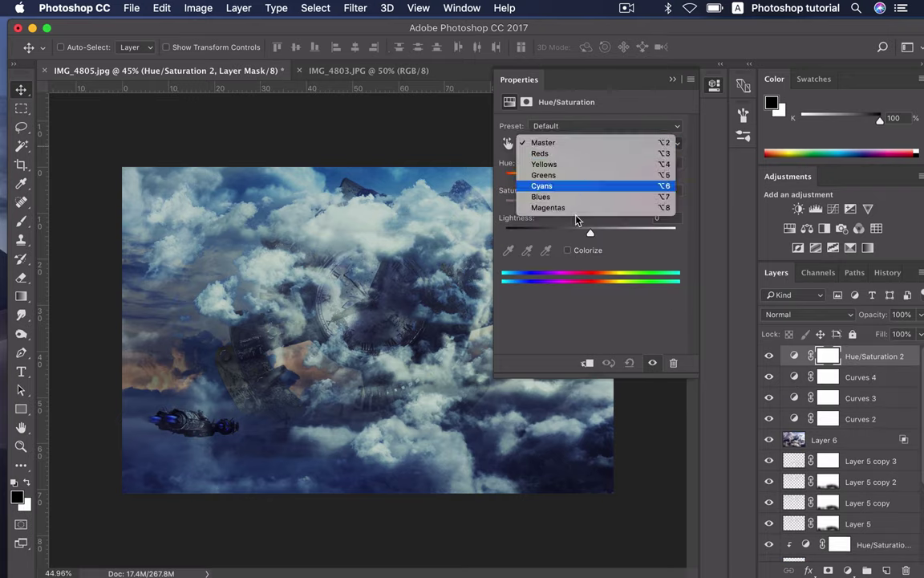
left_click(553, 185)
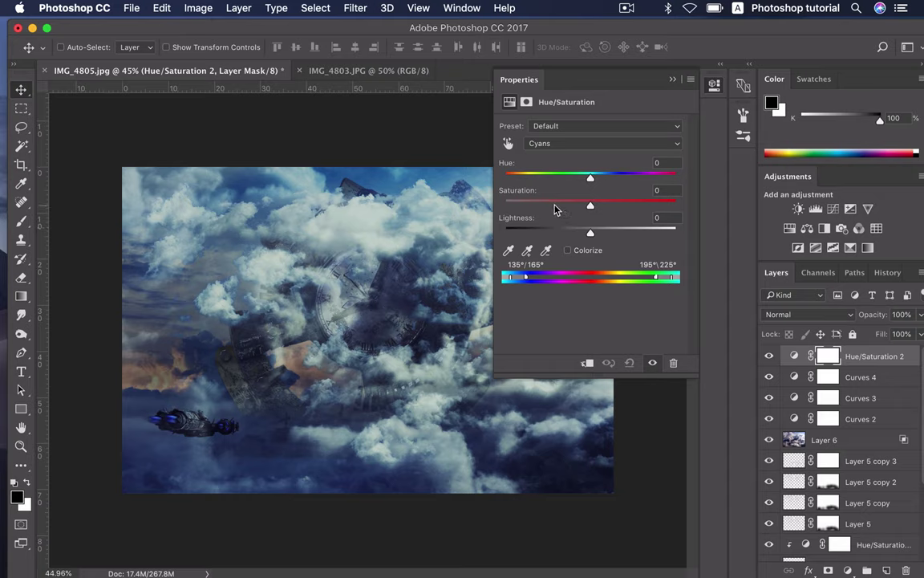
left_click_drag(553, 206, 542, 206)
left_click_drag(553, 208, 560, 209)
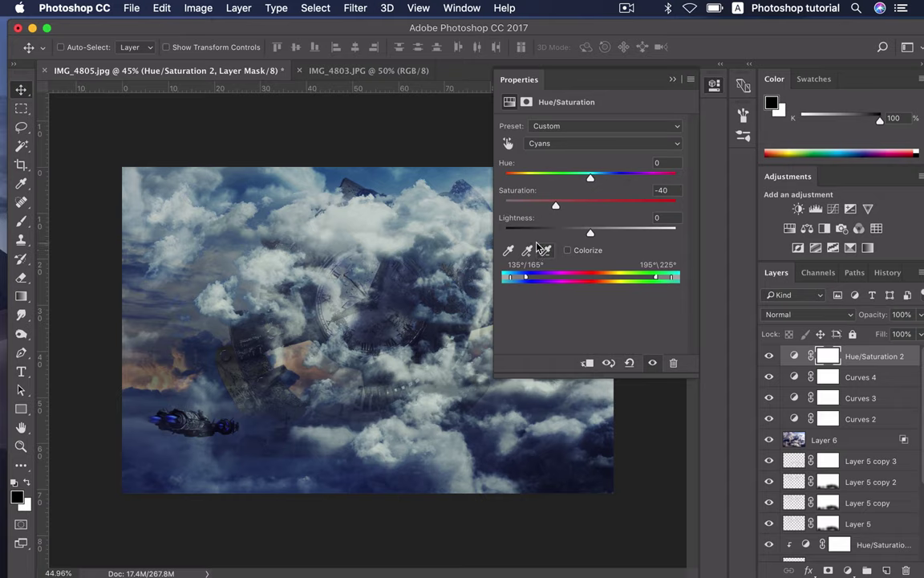
Step: Lower the Blues saturation to -24
left_click(572, 144)
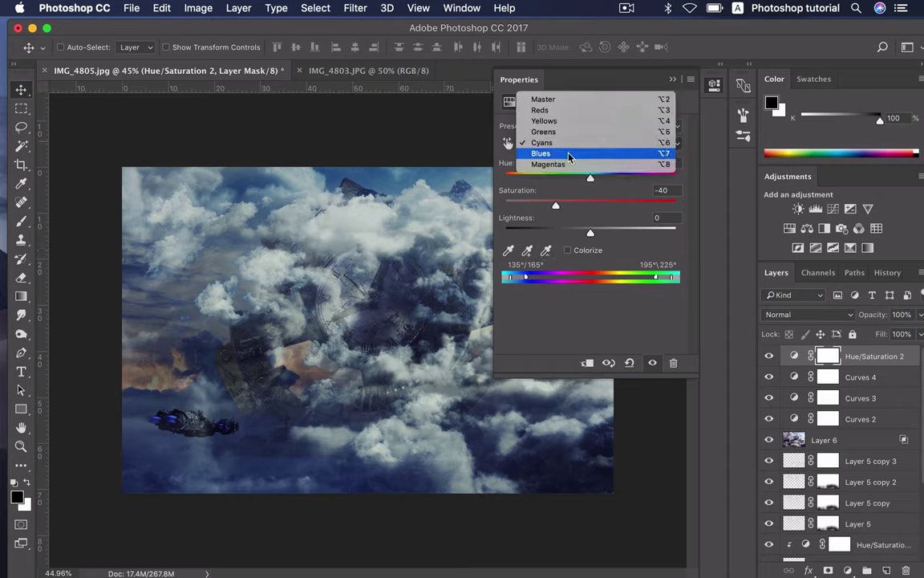
left_click(568, 155)
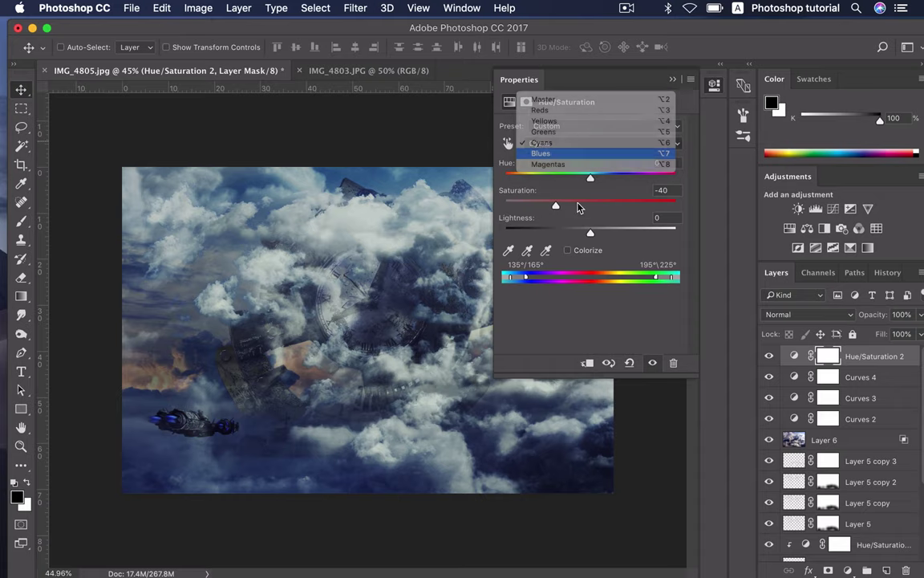
left_click_drag(582, 208, 584, 207)
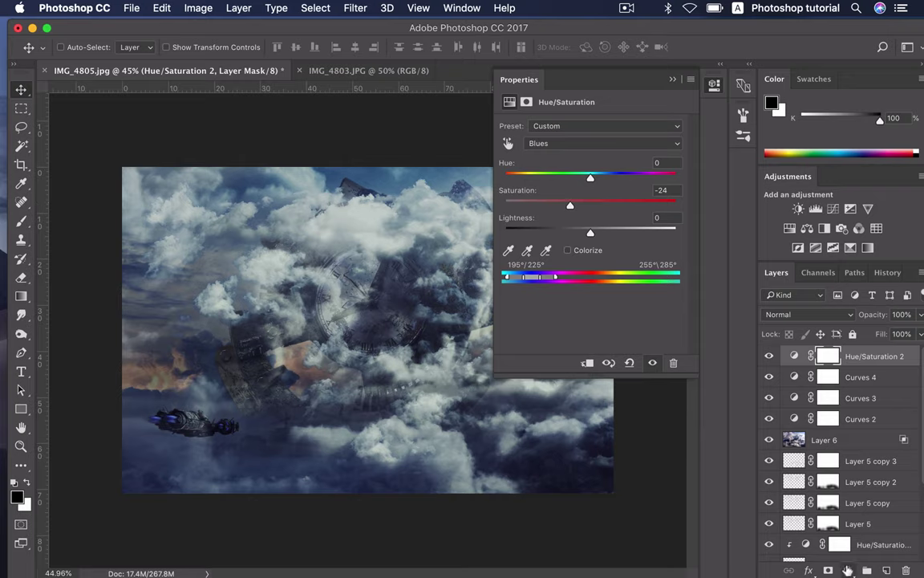
left_click(847, 569)
Step: Add Curves 5 and pull the Red midtones down to reduce red
left_click(855, 368)
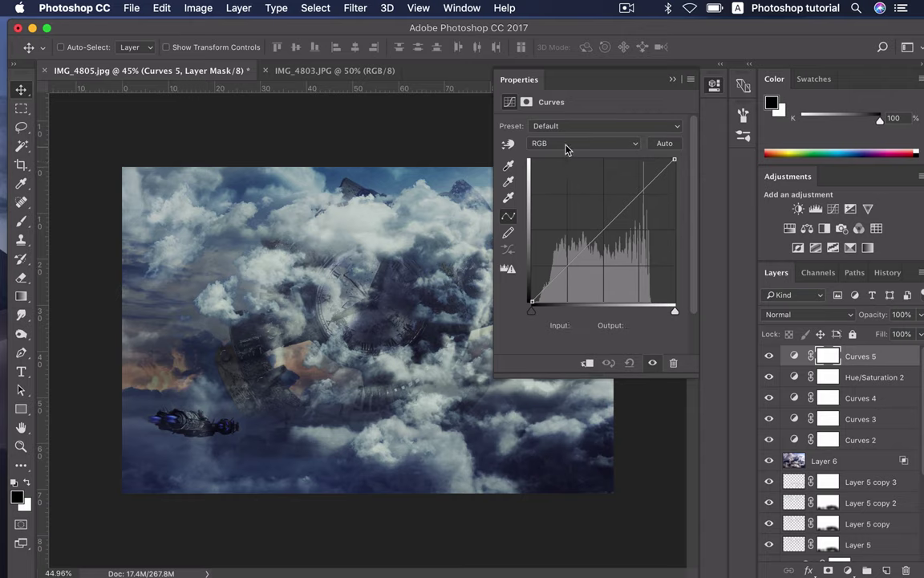
left_click(570, 144)
left_click(569, 154)
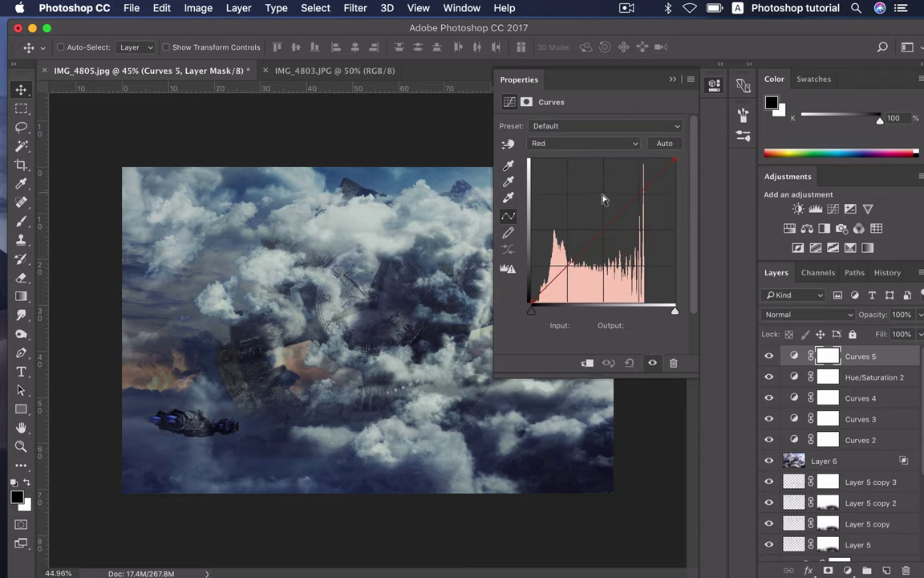
left_click_drag(605, 227, 610, 234)
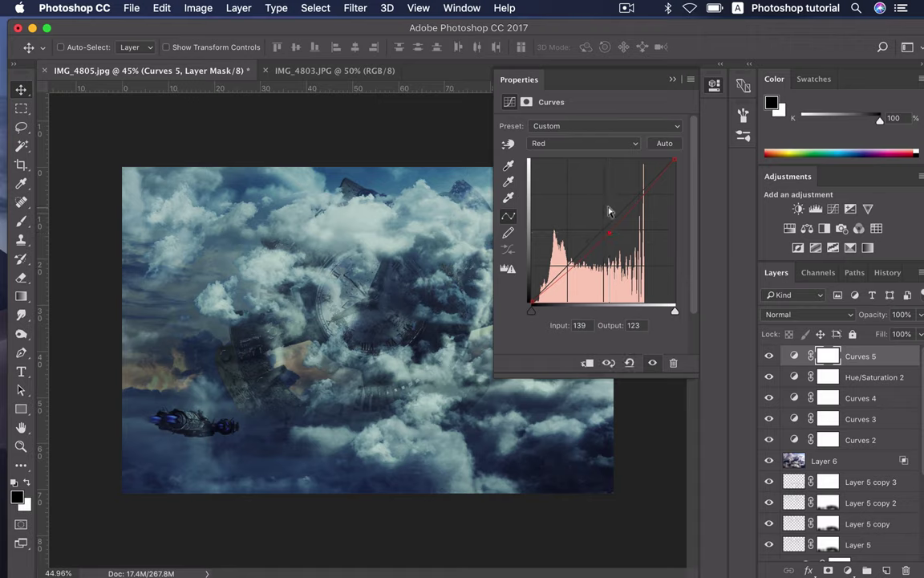
Step: Add a Green curve midtone point set to 172/167
left_click(590, 143)
left_click(590, 153)
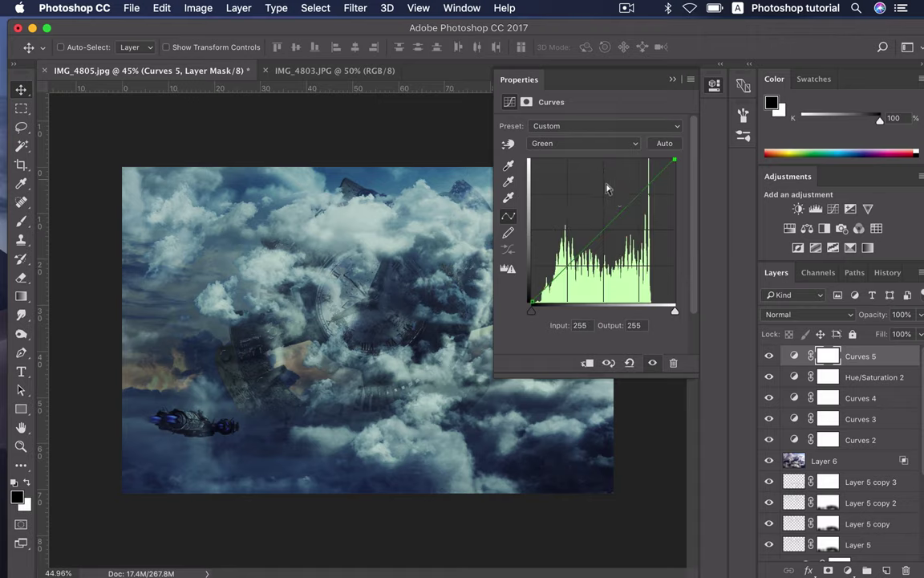
left_click(617, 209)
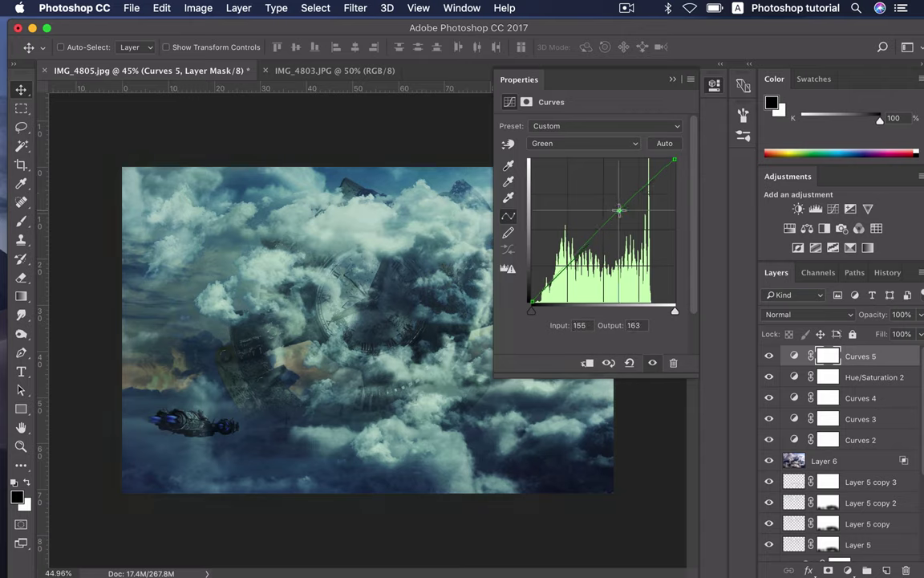
left_click_drag(618, 210, 629, 208)
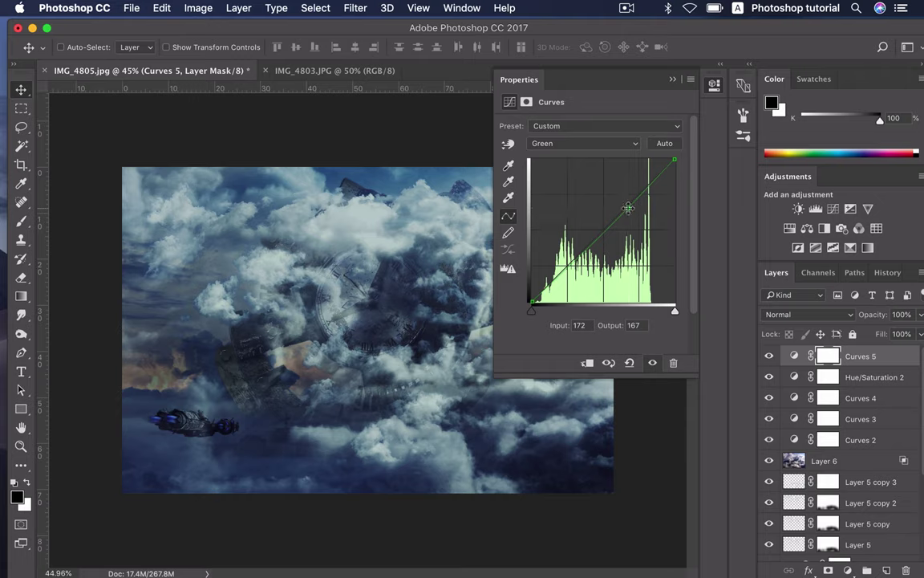
Step: Raise the RGB curve's midpoint to brighten the overall midtones
left_click(590, 144)
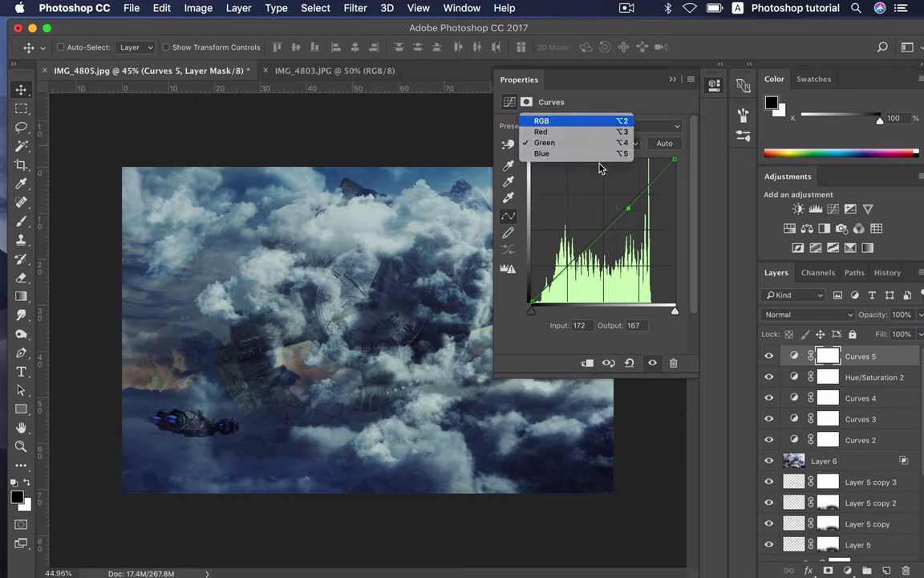
left_click(576, 122)
left_click_drag(622, 211, 612, 210)
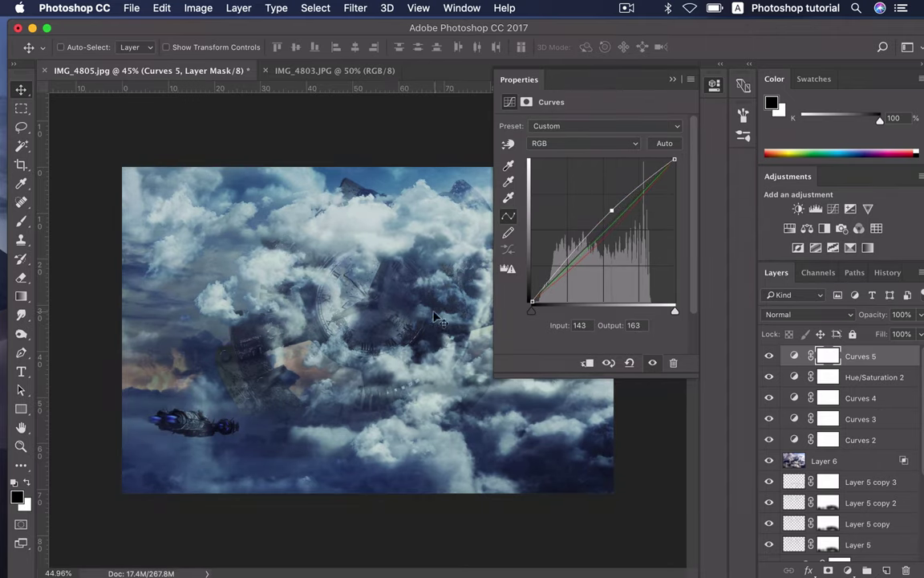
scroll(439, 325, "down", 2)
scroll(439, 325, "down", 2)
scroll(440, 325, "down", 1)
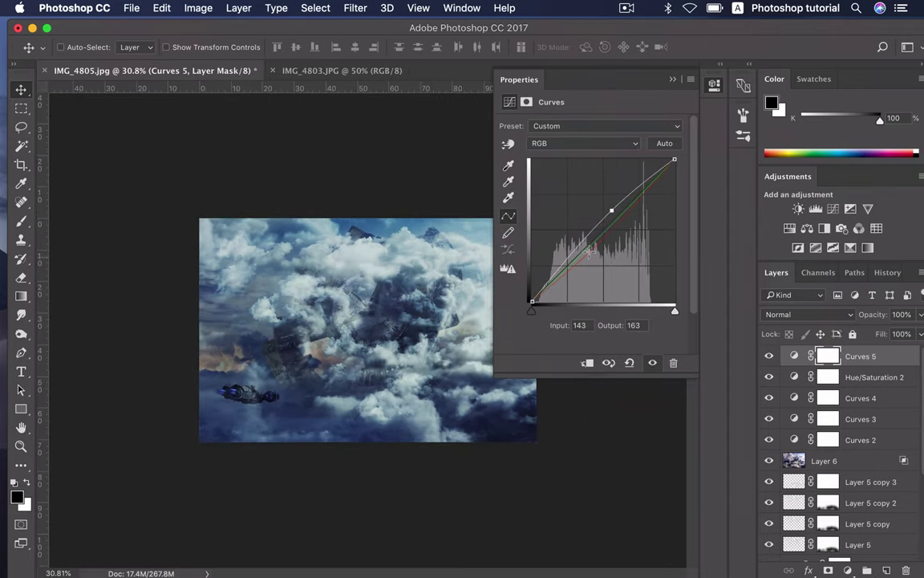
Step: Lift the Blue black point and ease the Blue midtones down slightly
left_click(593, 145)
left_click(578, 174)
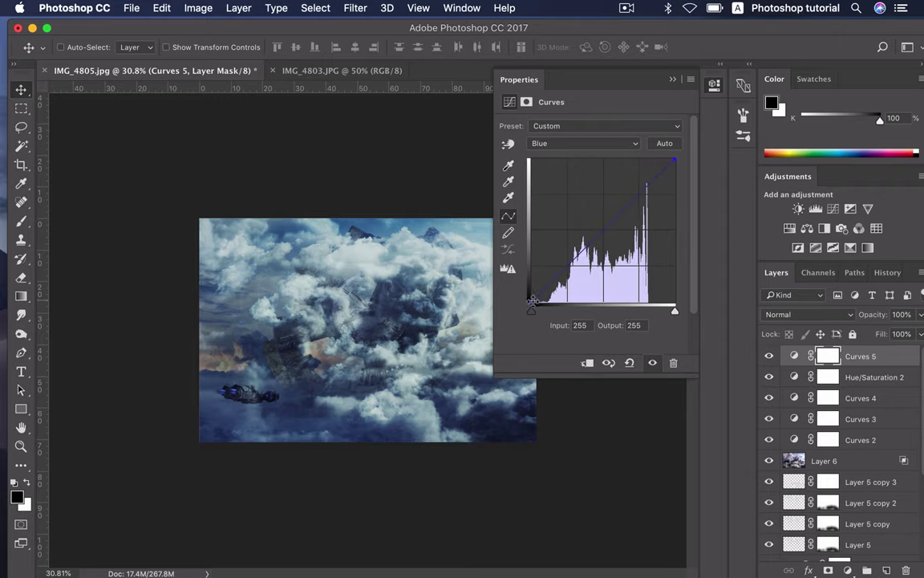
left_click_drag(533, 302, 530, 304)
left_click(614, 218)
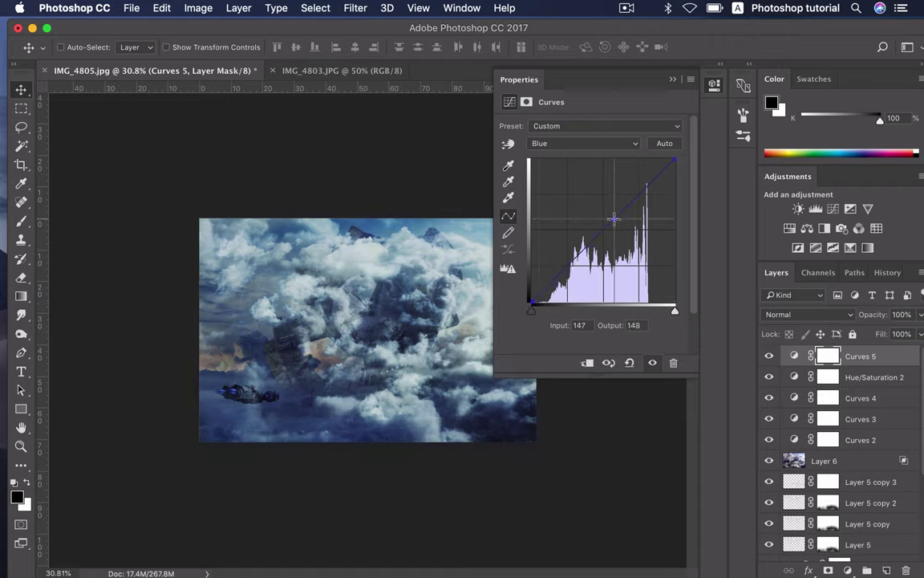
left_click_drag(614, 218, 620, 219)
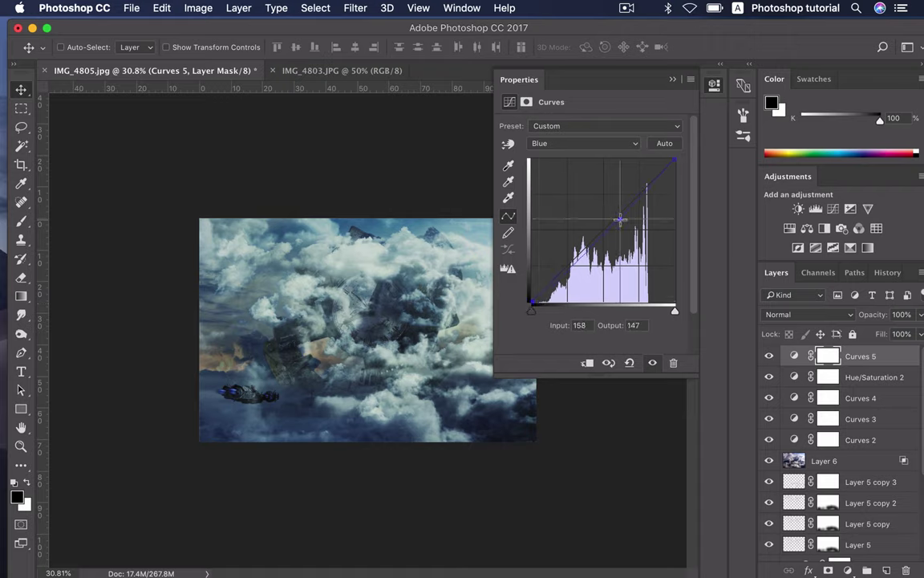
left_click_drag(533, 302, 528, 293)
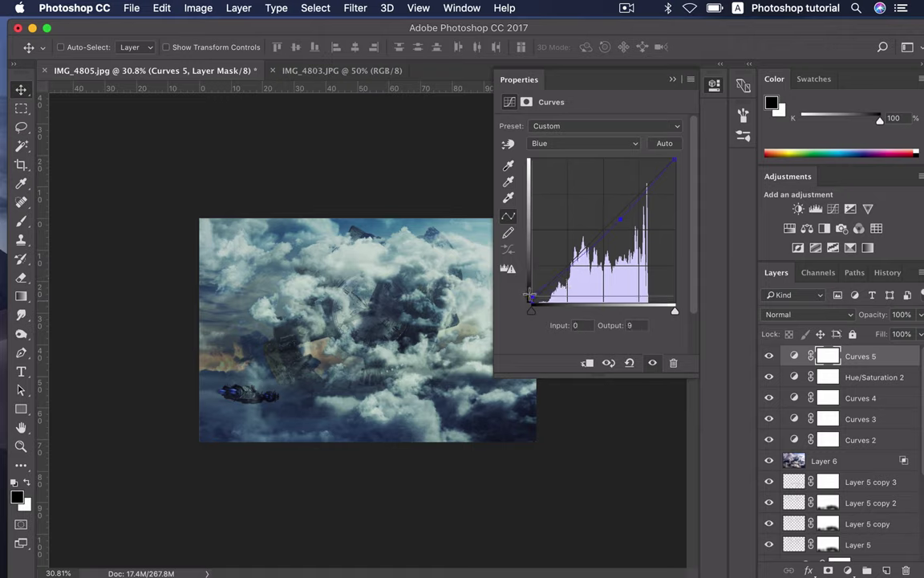
Step: Move the Red black point right to input 9, deepening red shadows
left_click(573, 146)
left_click(562, 119)
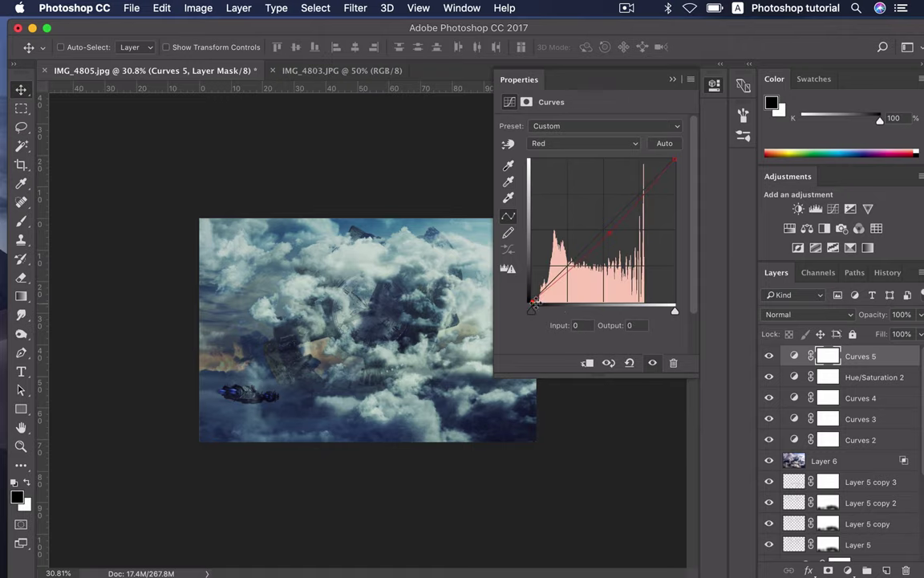
left_click_drag(532, 300, 539, 312)
scroll(813, 481, "down", 3)
scroll(827, 486, "down", 1)
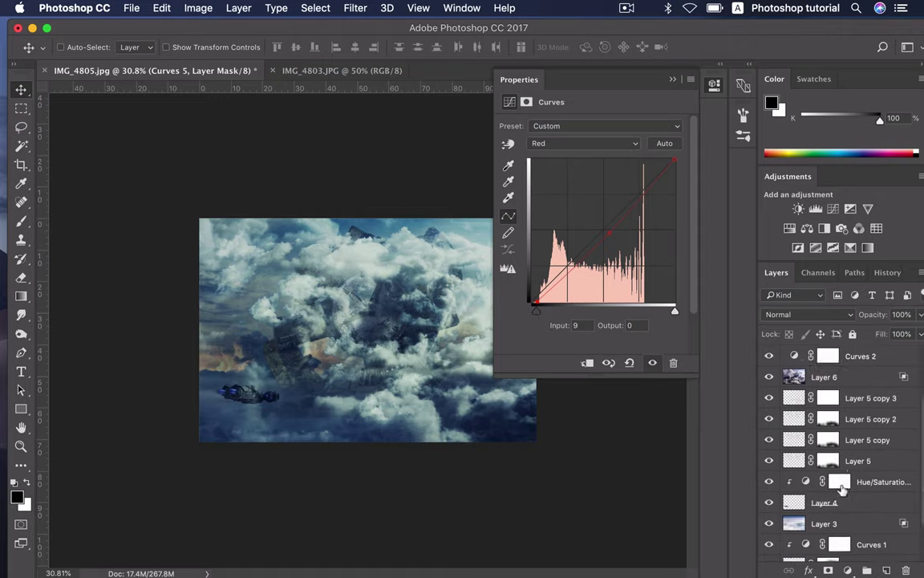
scroll(843, 489, "down", 3)
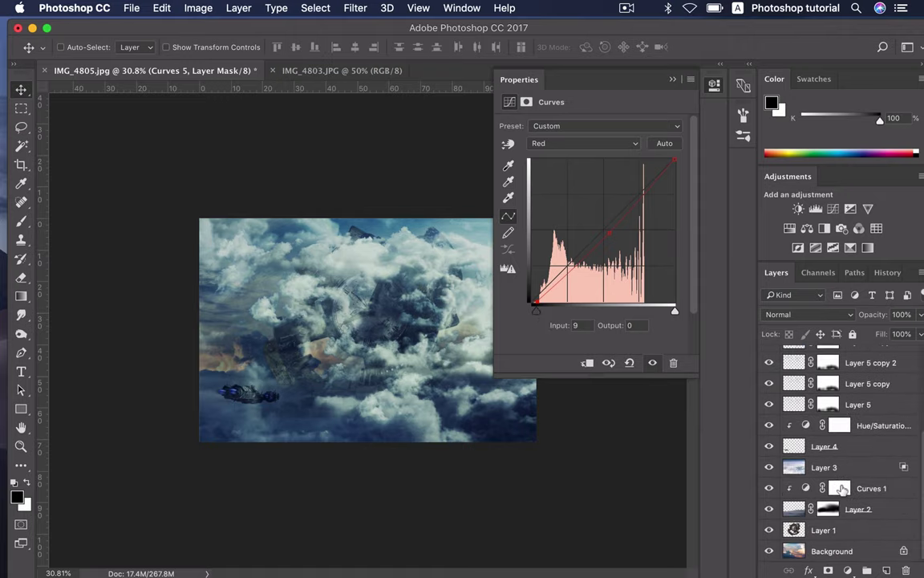
Step: Toggle Layer 3 and Layer 6 visibility to compare, leaving Layer 6 visible and selected
left_click(770, 468)
left_click(769, 468)
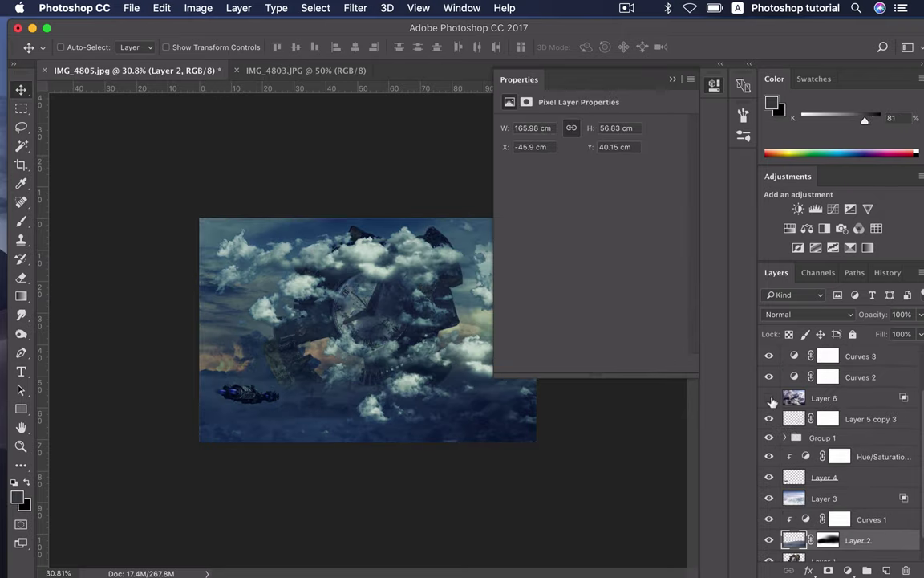
left_click(769, 398)
left_click(810, 401)
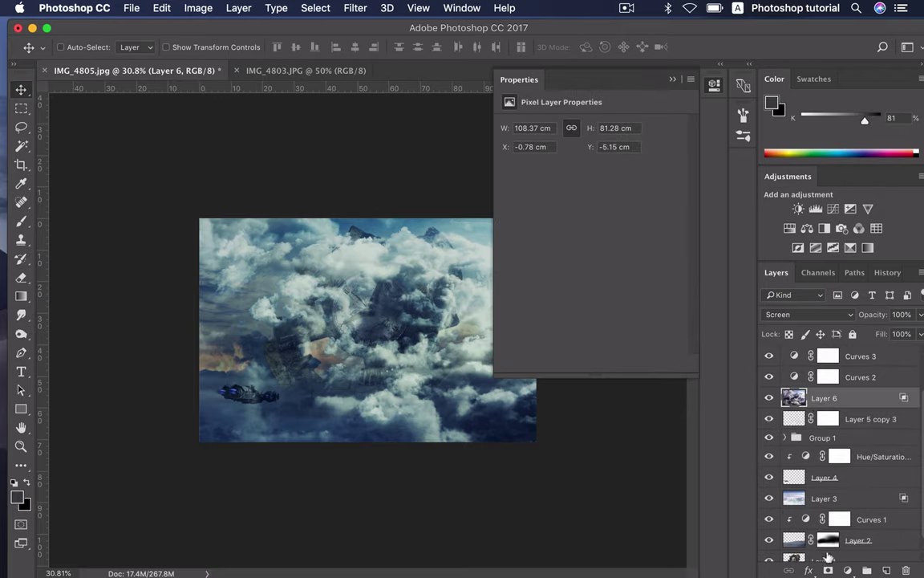
Step: Add a mask to Layer 6 and paint black with a 900 brush around the lower-left spaceship
left_click(828, 568)
key("b")
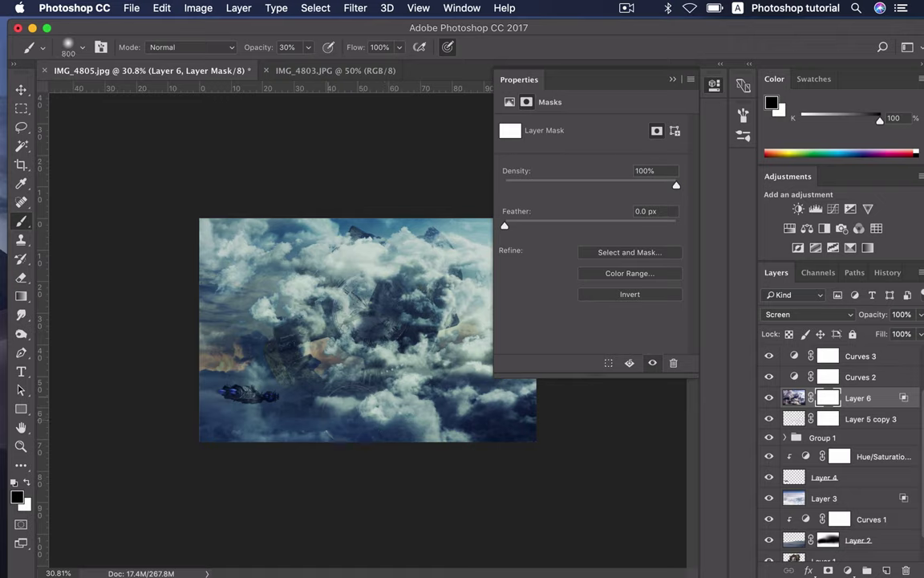
key("bracketright")
mouse_move(304, 365)
left_mouse_down()
mouse_move(316, 423)
mouse_move(317, 412)
mouse_move(233, 422)
mouse_move(249, 440)
mouse_move(262, 427)
mouse_move(325, 463)
left_mouse_up()
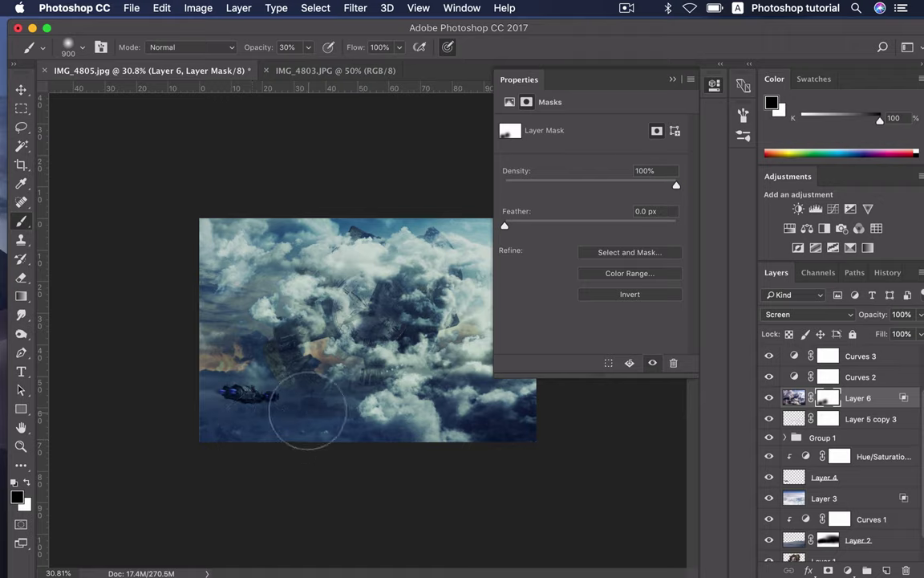
key("v")
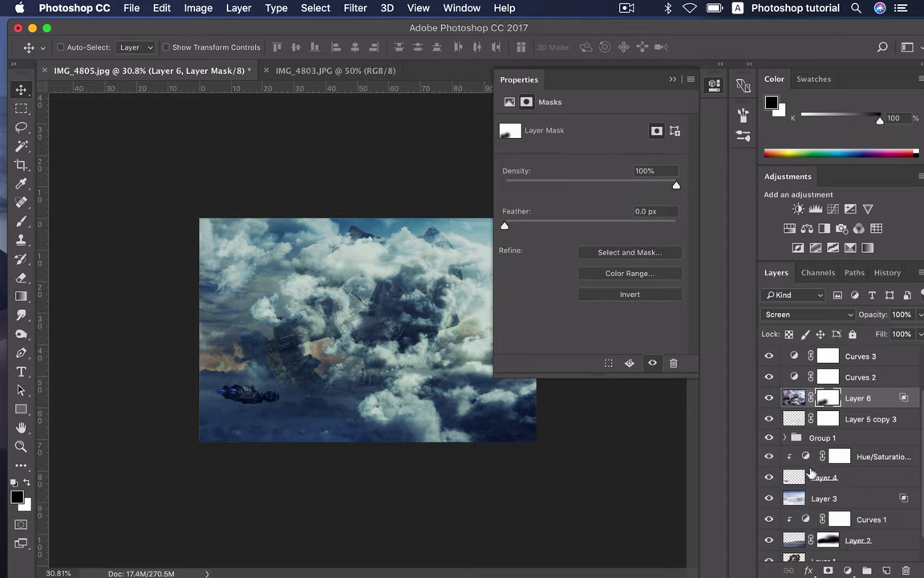
scroll(811, 473, "down", 2)
scroll(812, 472, "down", 1)
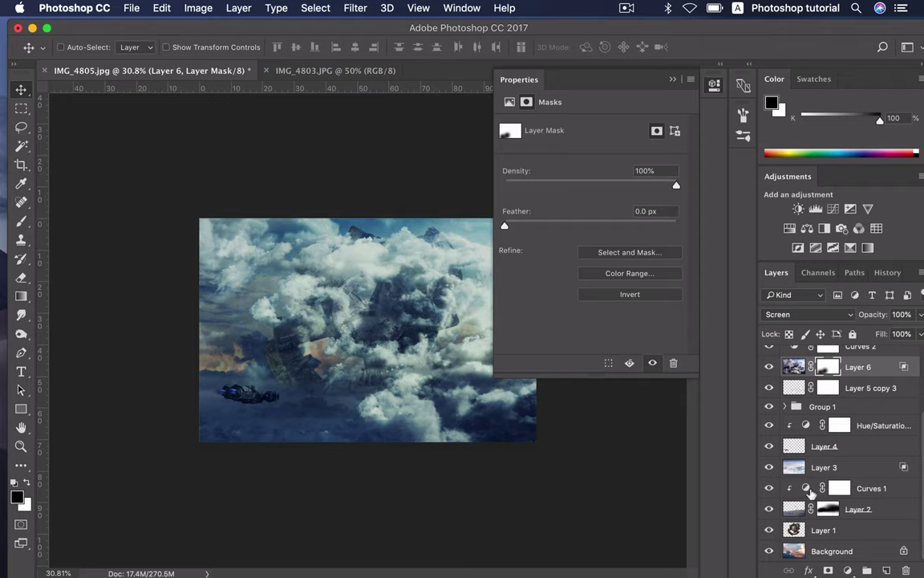
Step: Steepen Curves 1: shadows point lowered, highlights point raised to about 158/226
left_click(808, 489)
left_click_drag(590, 271, 591, 274)
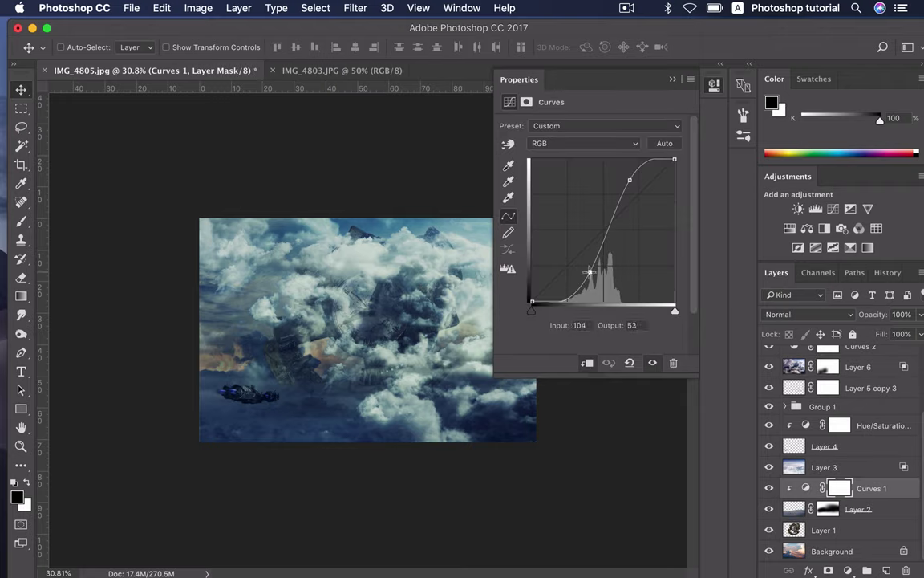
left_click_drag(630, 180, 619, 175)
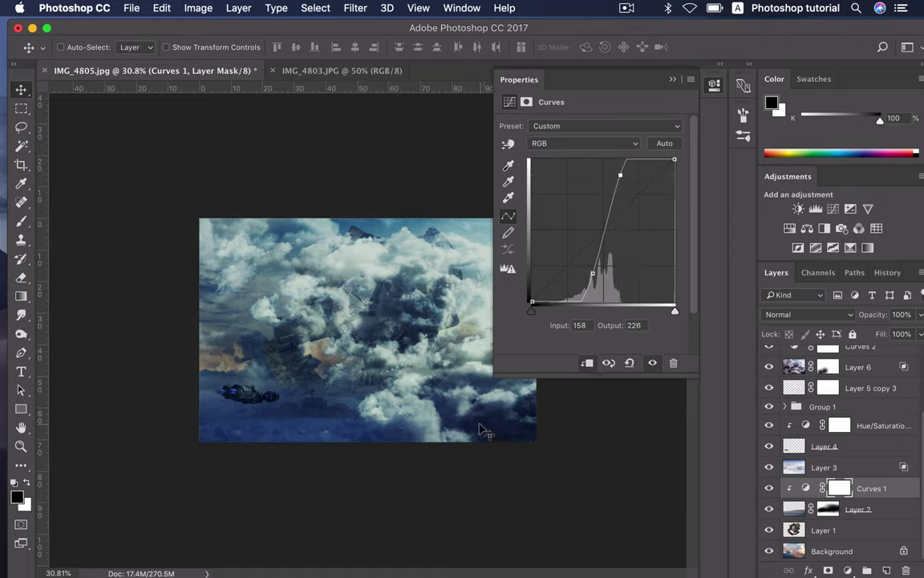
Step: Close the Curves 1 properties and zoom in on the canvas
left_click(672, 80)
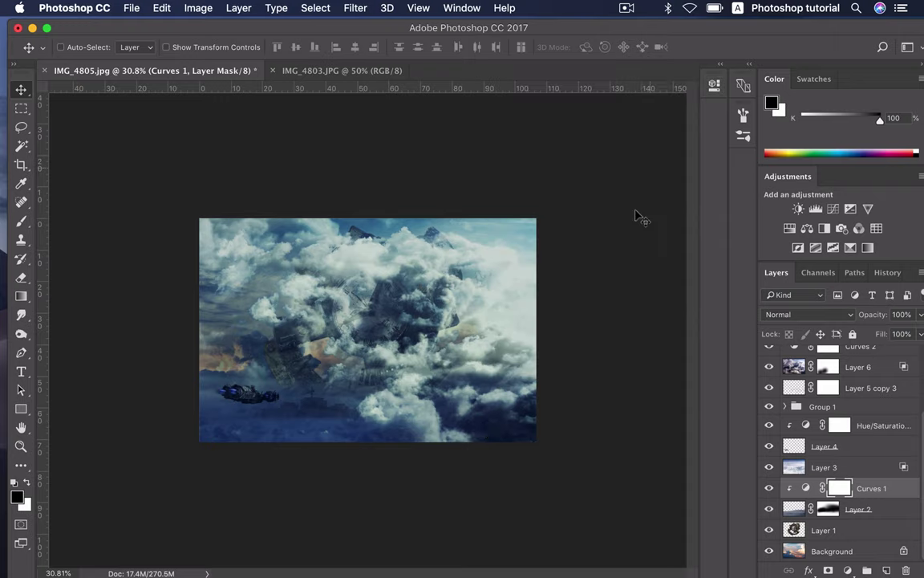
scroll(557, 316, "up", 1)
scroll(559, 318, "up", 1)
scroll(559, 318, "up", 1)
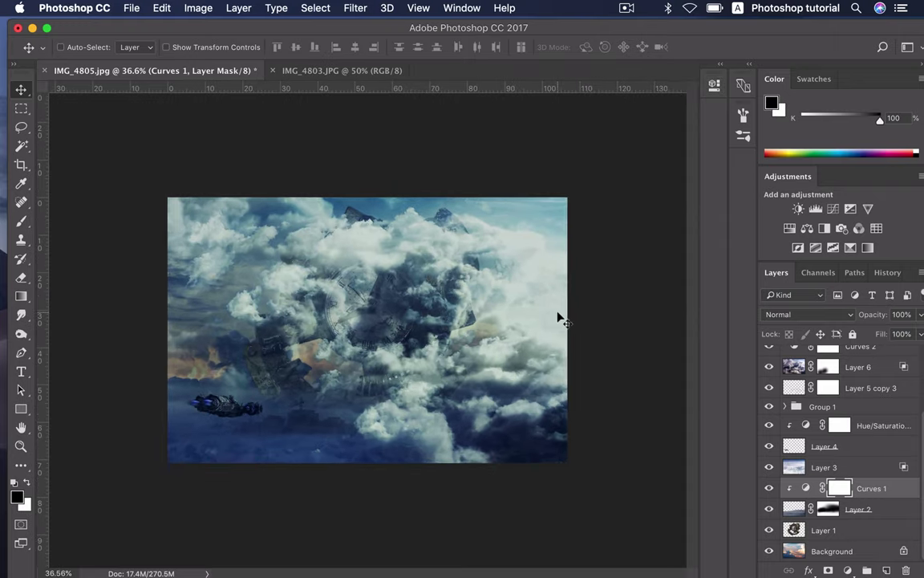
scroll(560, 318, "up", 1)
scroll(559, 319, "up", 1)
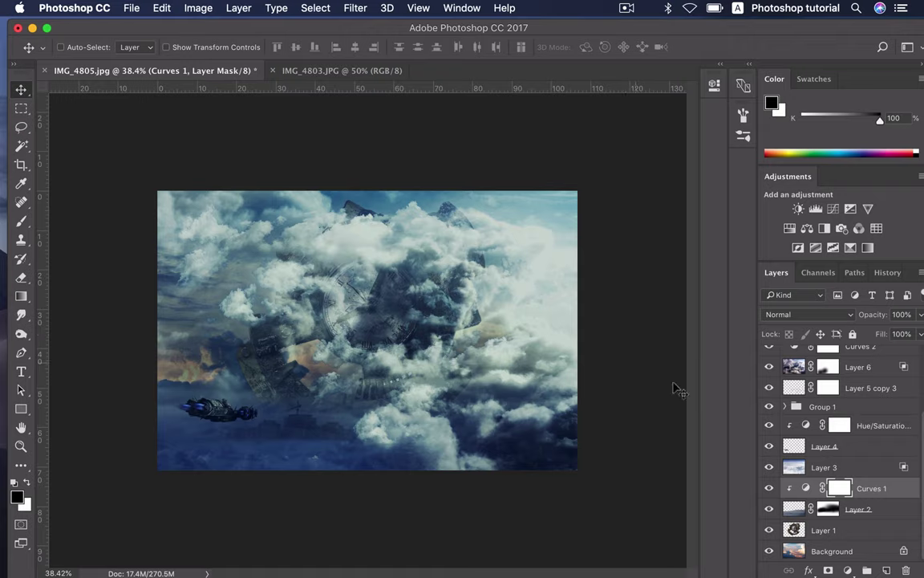
Step: Paint on Layer 2's mask near the lower-left ship with a 175 brush
left_click(827, 509)
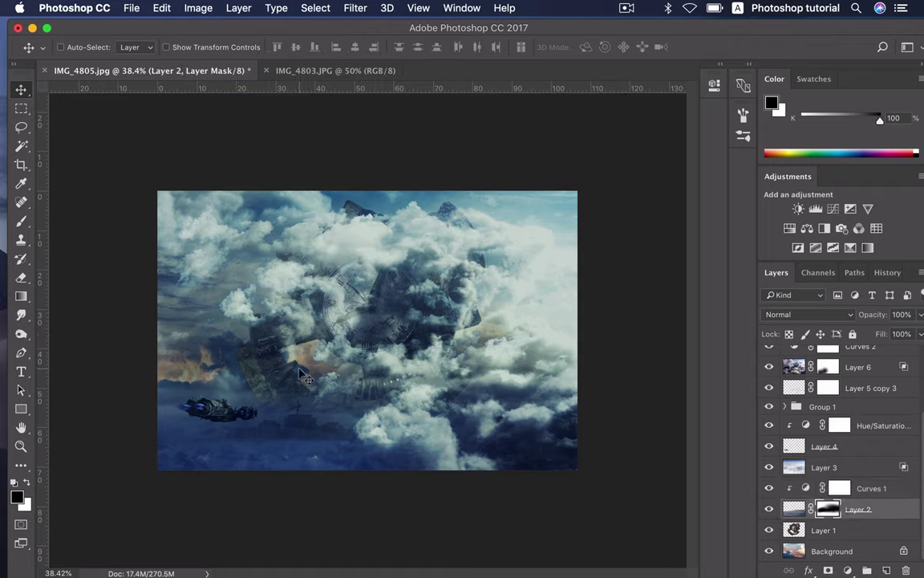
key("b")
key("bracketleft")
key("bracketleft")
key("bracketleft")
key("bracketleft")
key("bracketleft")
key("bracketleft")
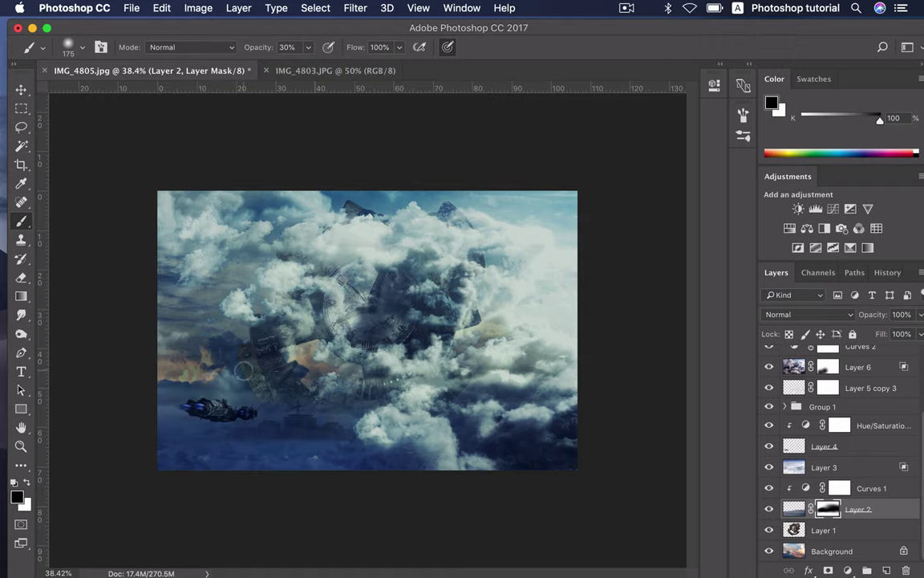
scroll(243, 370, "down", 1)
scroll(243, 370, "down", 2)
scroll(245, 367, "down", 2)
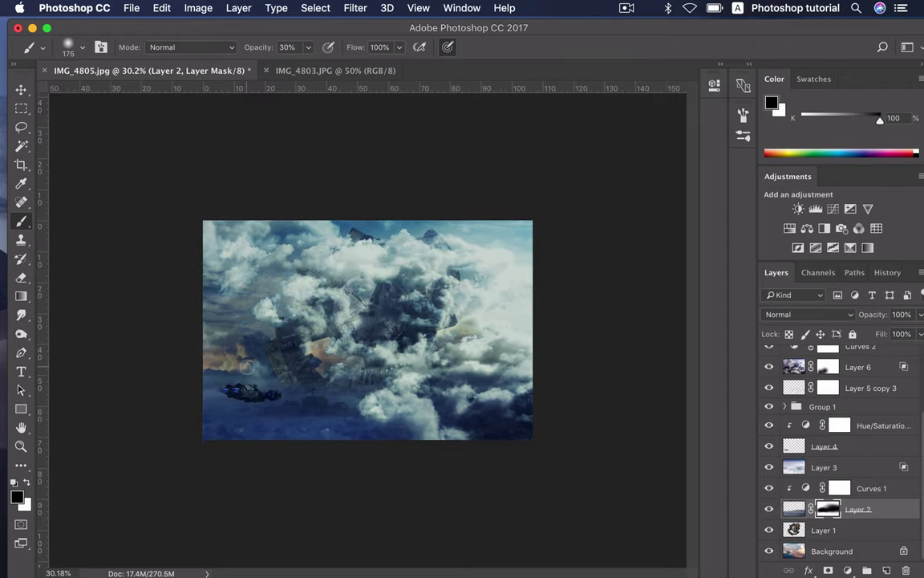
key("v")
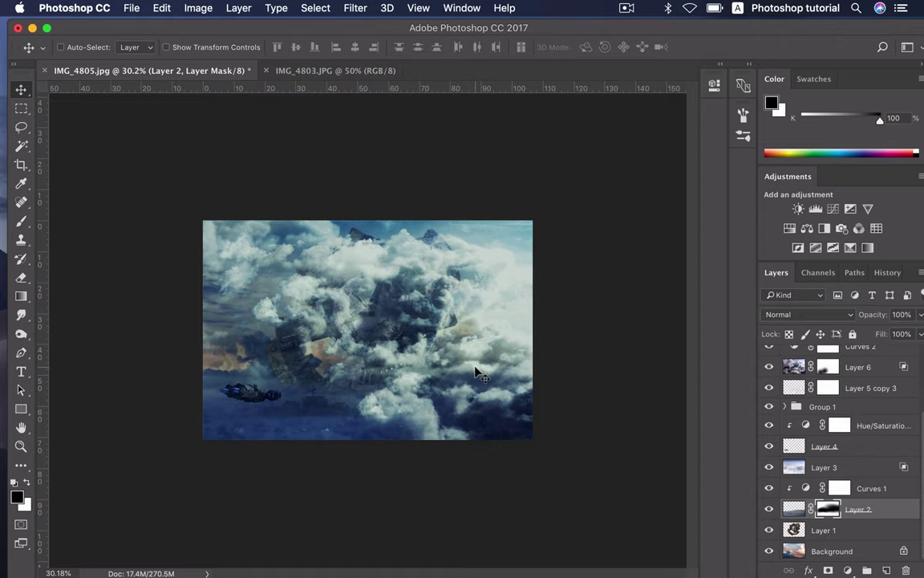
scroll(479, 371, "down", 1)
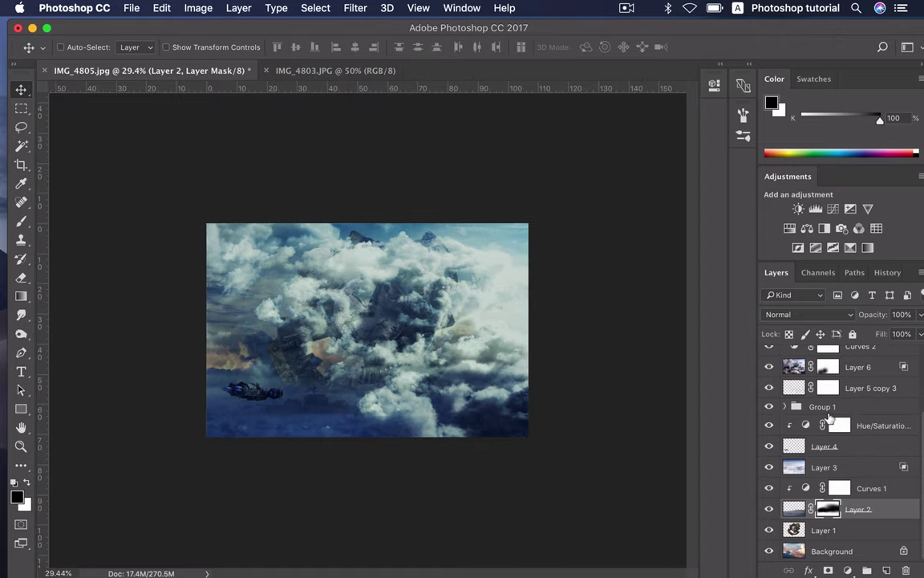
Step: Paint white on Layer 6's mask with a 700 brush at 20% to restore lower-left clouds
left_click(830, 369)
scroll(349, 431, "up", 1)
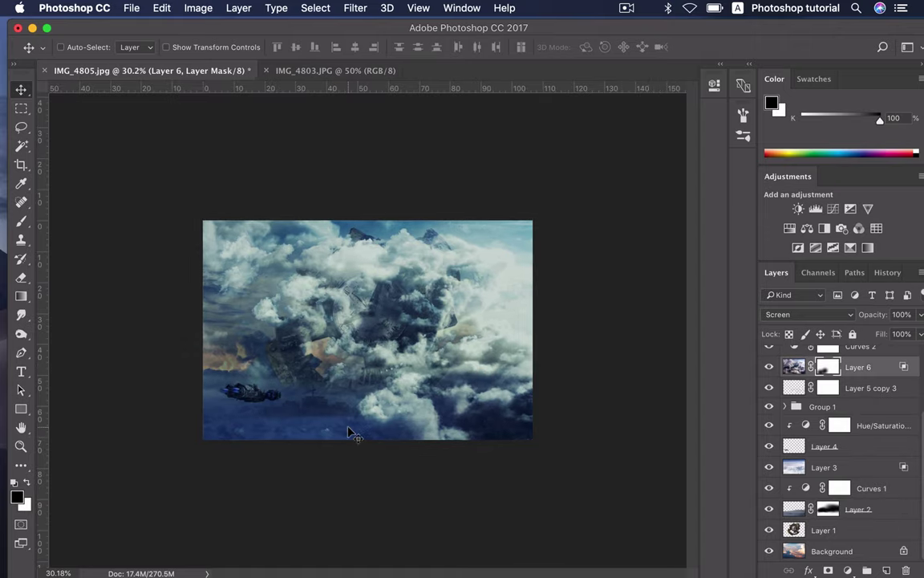
key("b")
key("x")
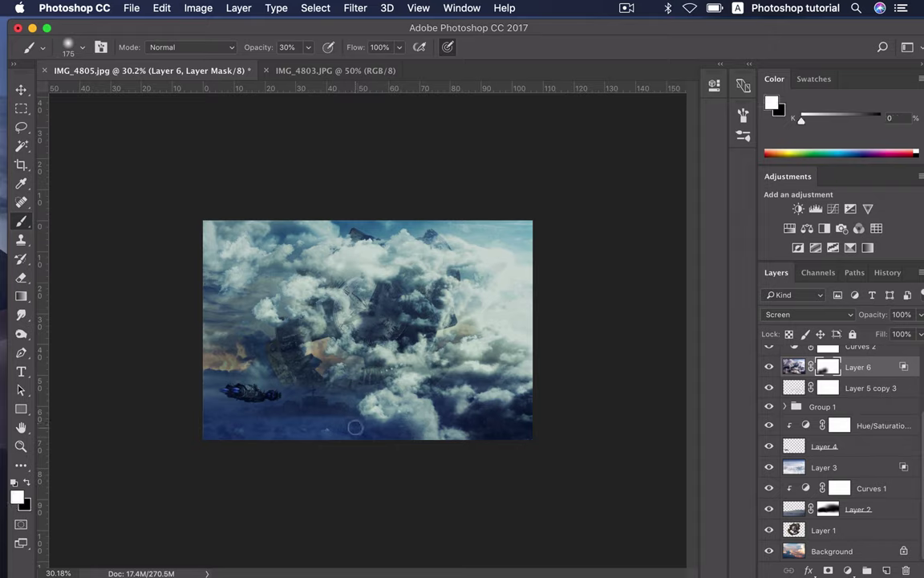
key("bracketright")
key("bracketright")
key("bracketright")
key("bracketright")
key("bracketright")
key("bracketright")
key("bracketright")
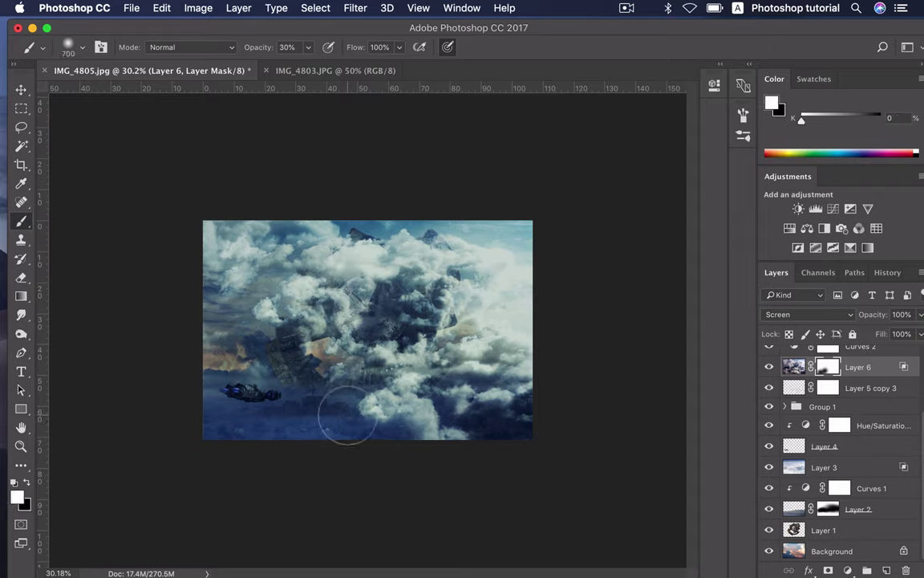
key("2")
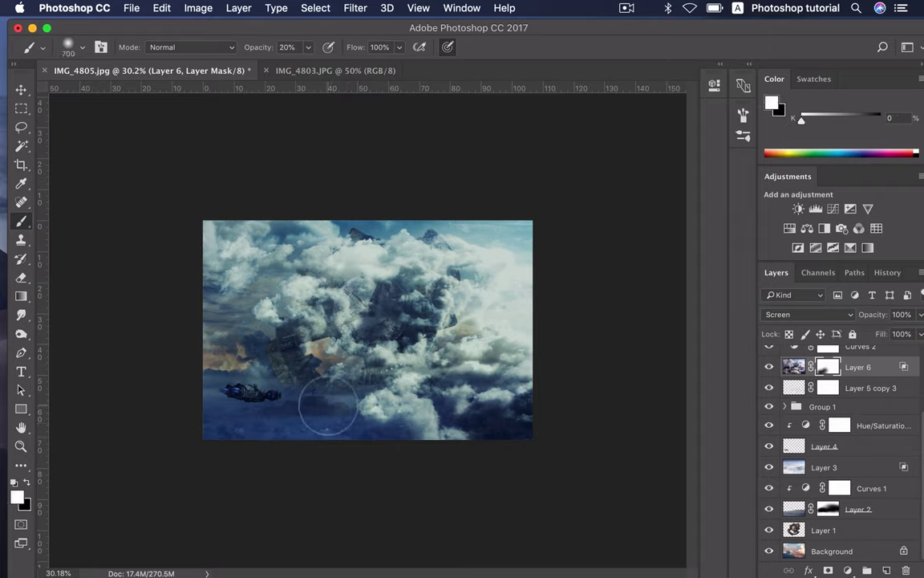
mouse_move(330, 406)
left_mouse_down()
mouse_move(320, 385)
mouse_move(383, 424)
left_mouse_up()
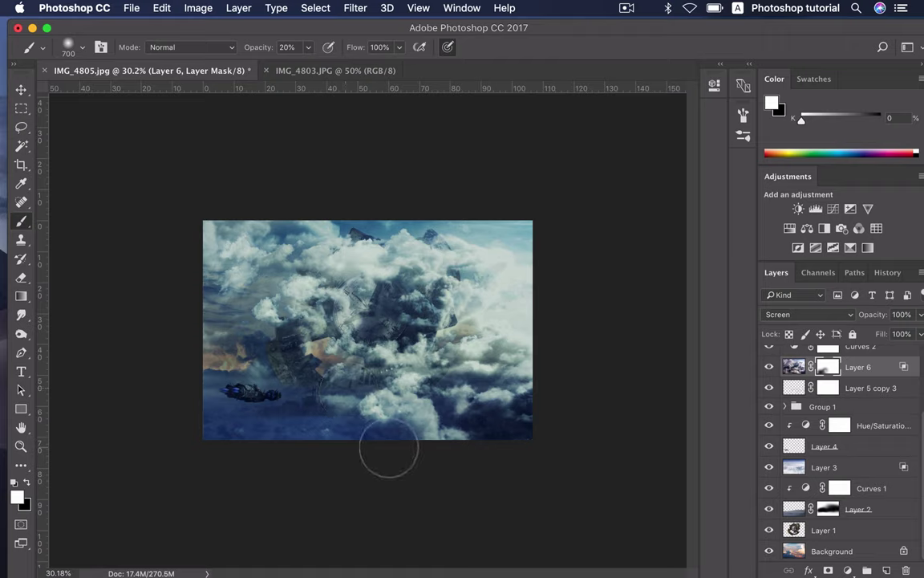
key("v")
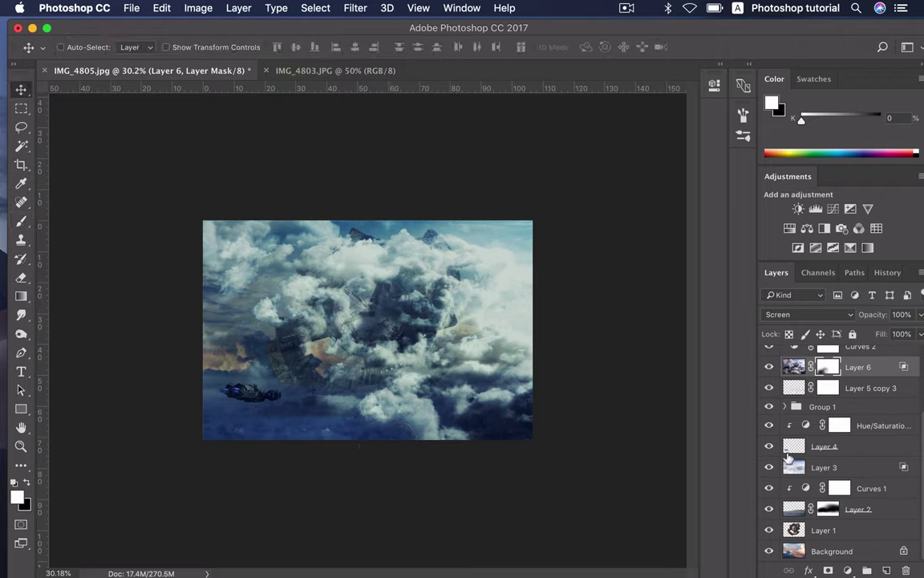
Step: Compare without the cloud layer, then start enlarging Layer 6 and moving it right and up
left_click(767, 366)
left_click(768, 367)
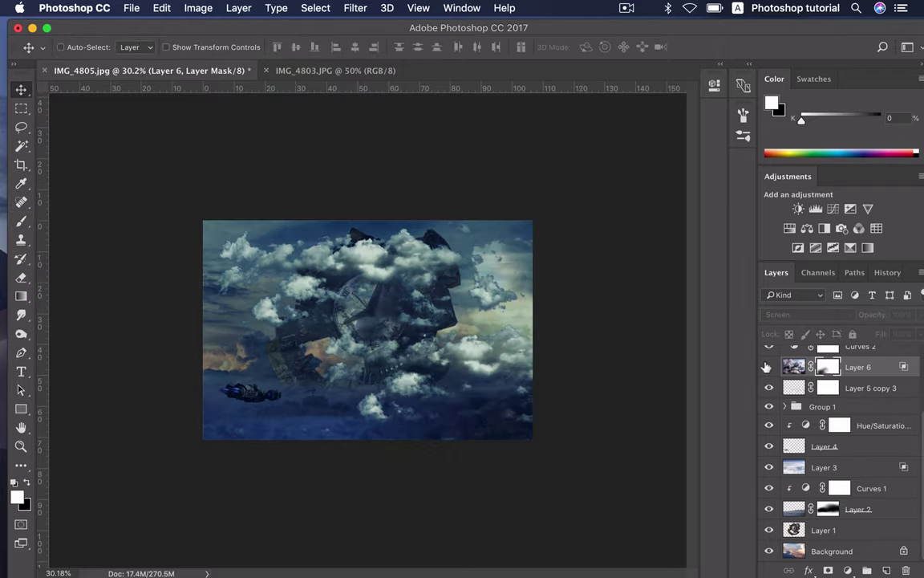
key("ctrl+t")
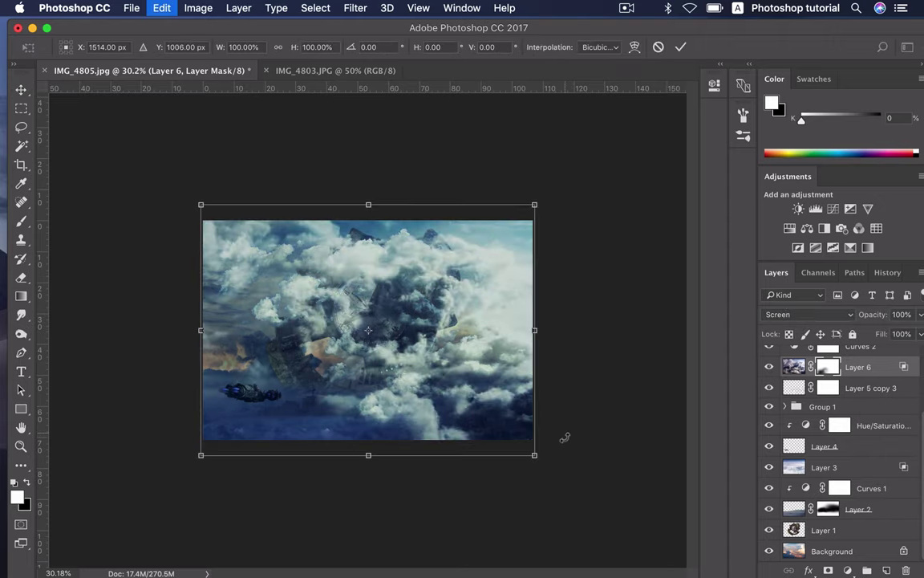
left_click_drag(535, 456, 579, 484)
key("super+plus")
mouse_move(527, 425)
left_mouse_down()
mouse_move(559, 405)
mouse_move(581, 404)
left_mouse_up()
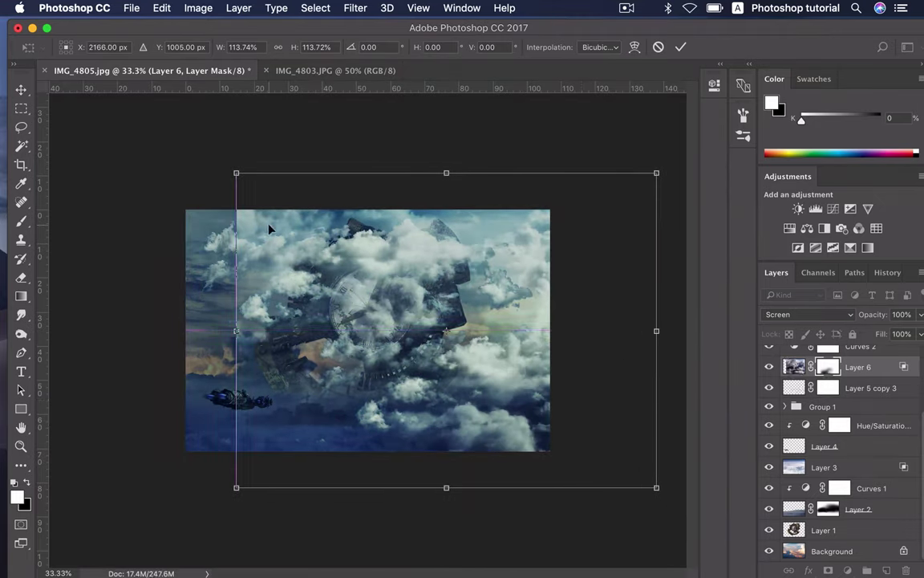
Step: Scale Layer 6's clouds to about 141%, position them over the clock and commit
left_click_drag(238, 173, 128, 164)
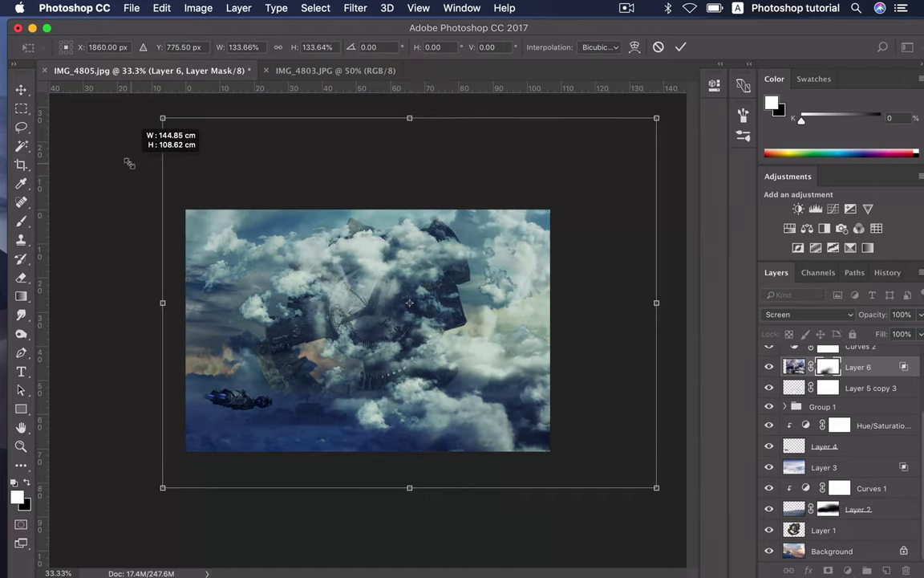
left_click_drag(128, 164, 128, 160)
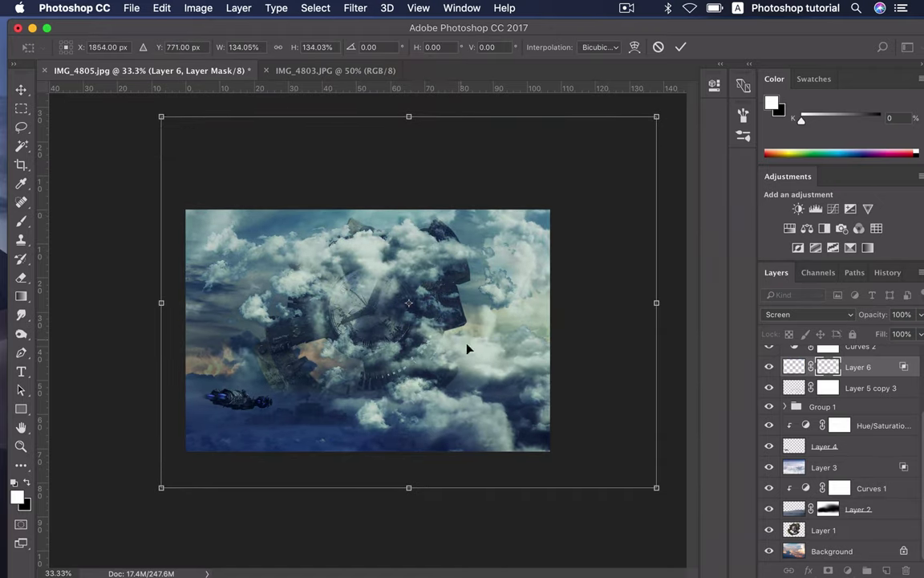
left_click_drag(500, 372, 513, 378)
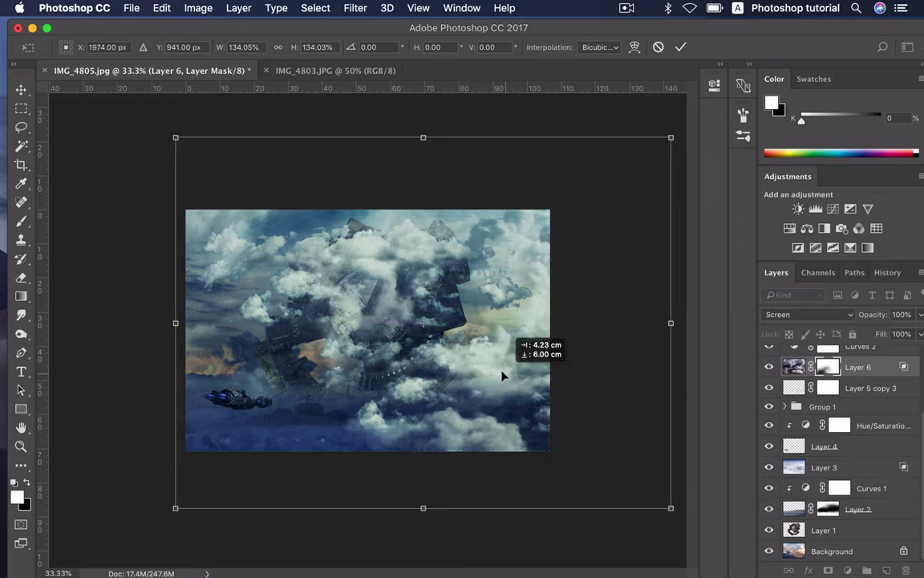
mouse_move(514, 377)
left_mouse_down()
mouse_move(502, 372)
mouse_move(531, 355)
mouse_move(515, 347)
mouse_move(527, 348)
left_mouse_up()
left_click_drag(201, 469, 160, 478)
left_click_drag(442, 345, 509, 382)
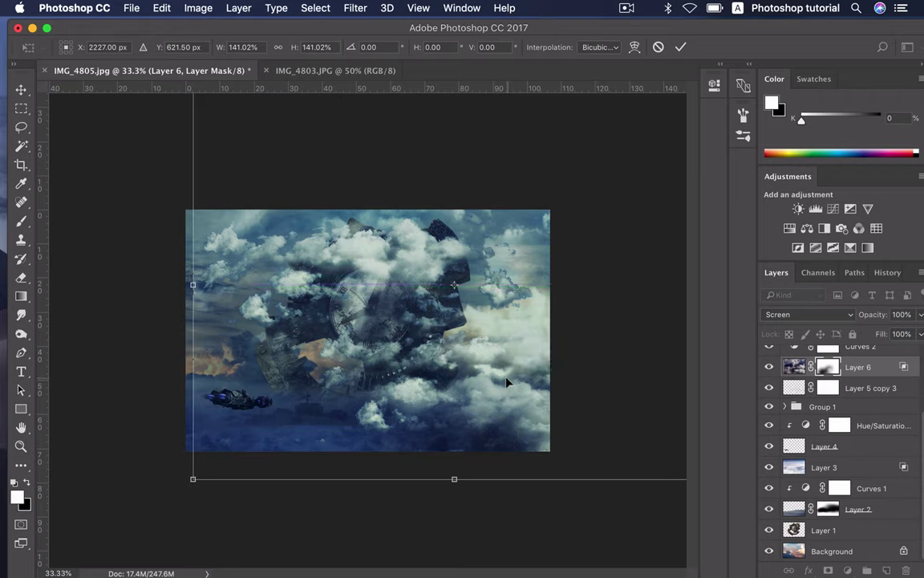
key("Return")
left_click_drag(479, 379, 487, 383)
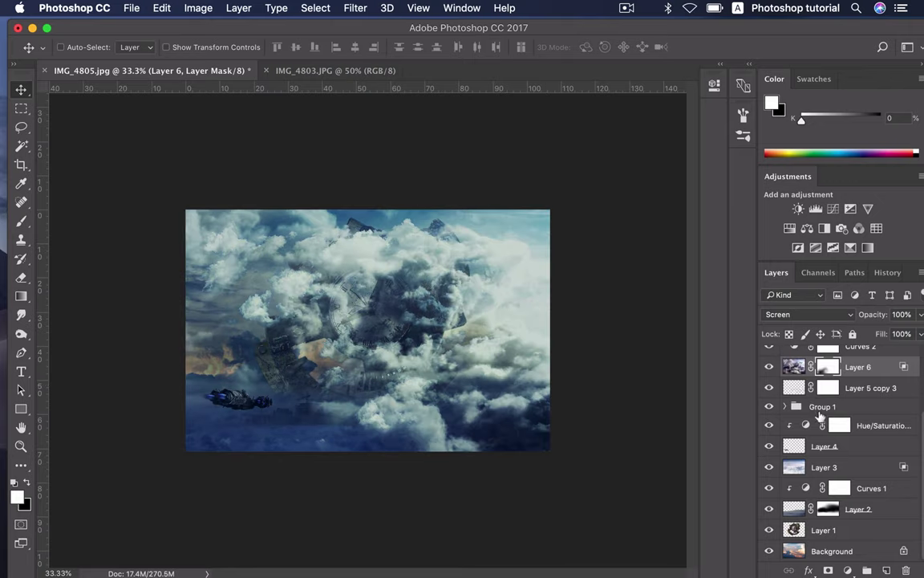
scroll(826, 380, "up", 1)
scroll(827, 382, "up", 2)
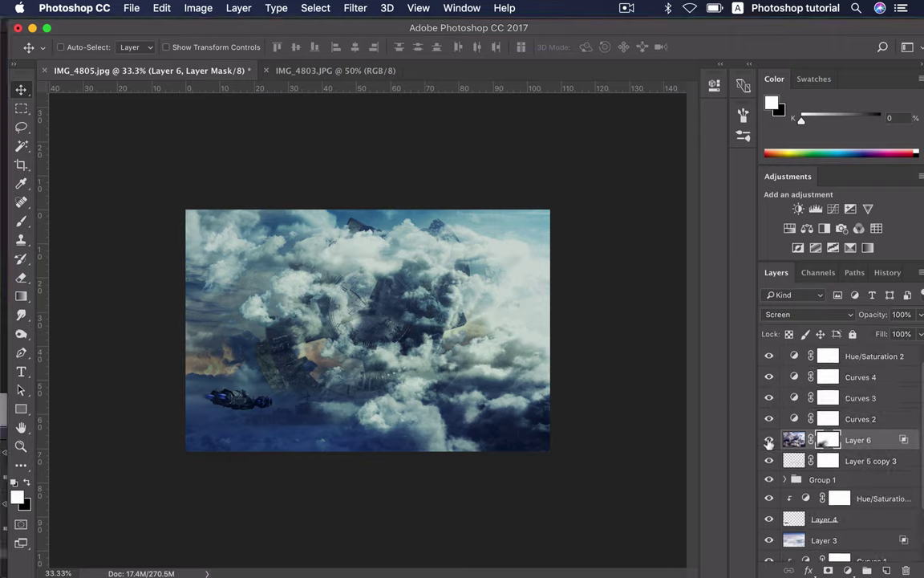
Step: Rescale and raise Layer 6's clouds, stretch them to about 140% wide, and disable its mask
key("super+t")
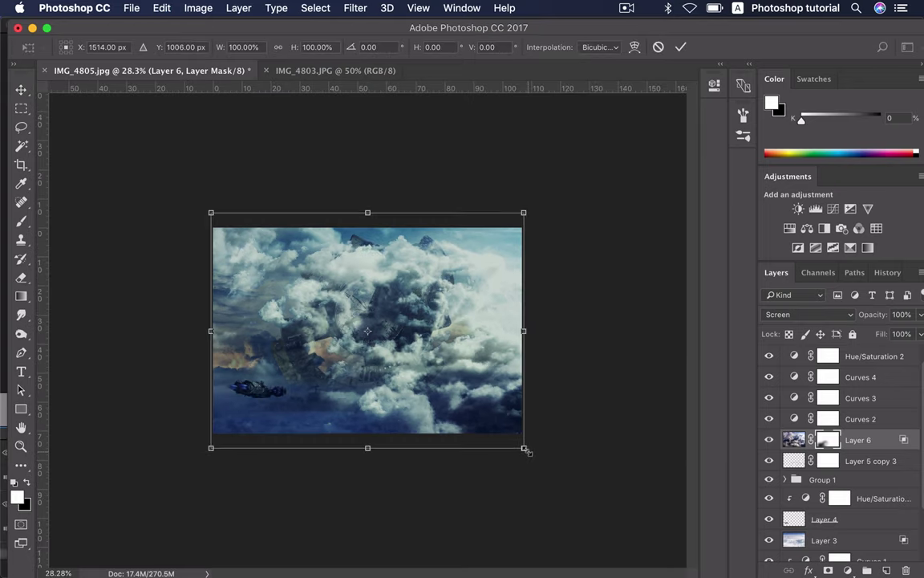
left_click_drag(526, 451, 678, 515)
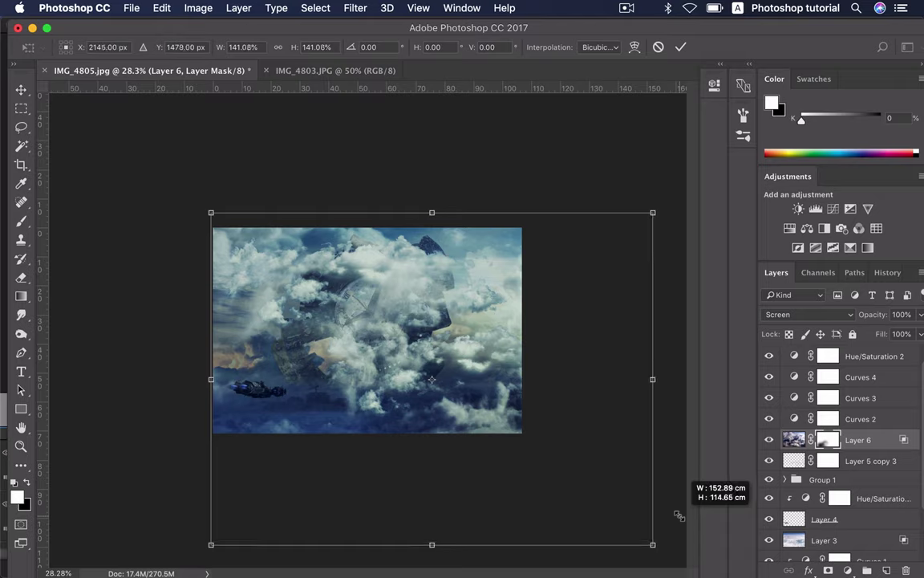
left_click_drag(679, 516, 658, 483)
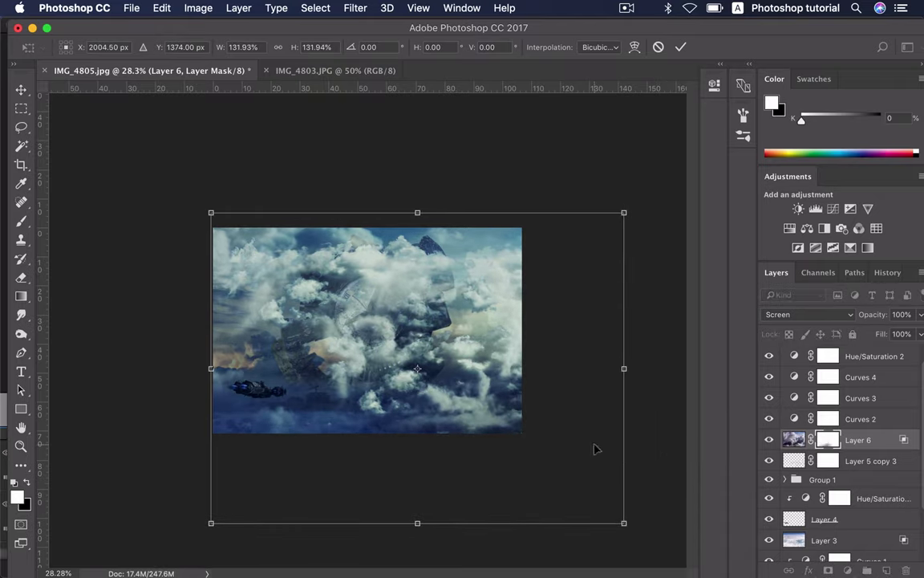
left_click_drag(593, 445, 592, 394)
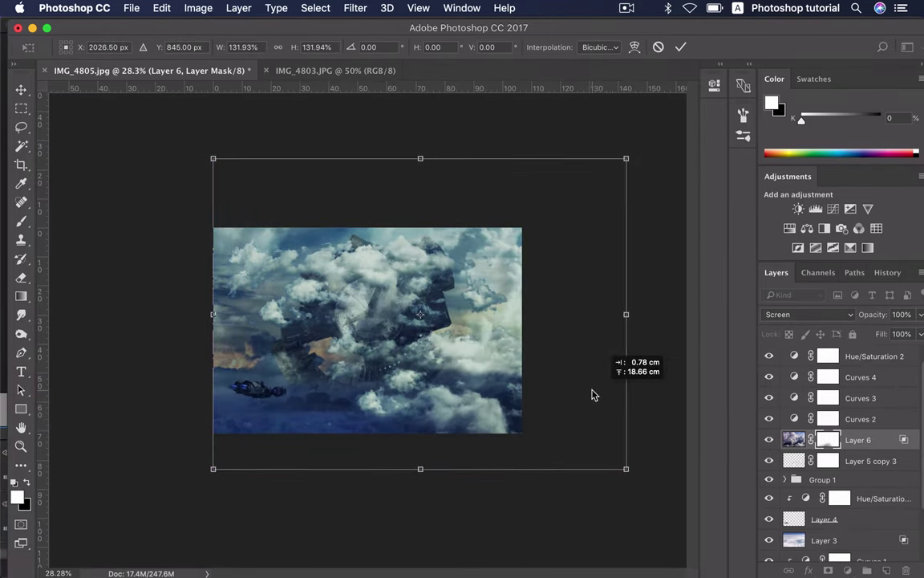
mouse_move(626, 315)
left_mouse_down()
mouse_move(674, 318)
mouse_move(652, 316)
left_mouse_up()
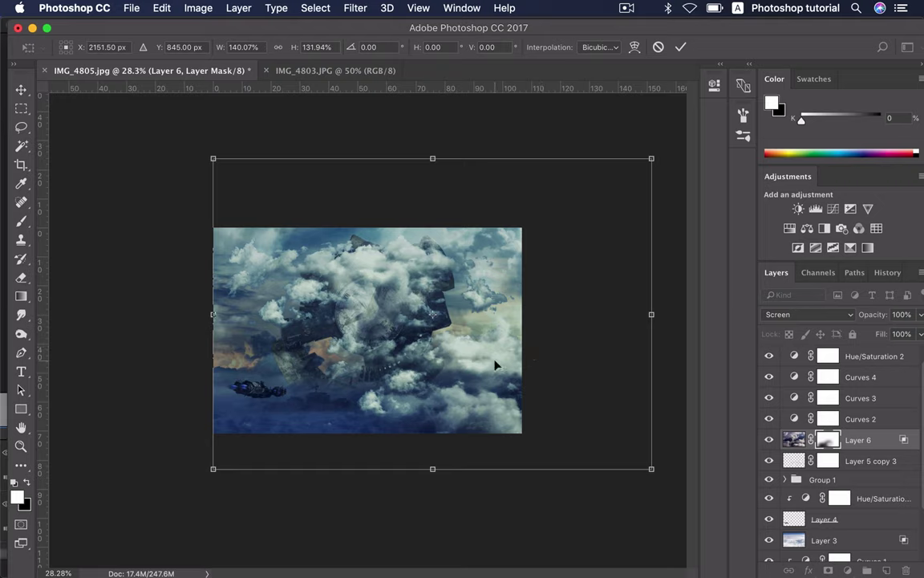
key("Return")
left_click(827, 440, "shift")
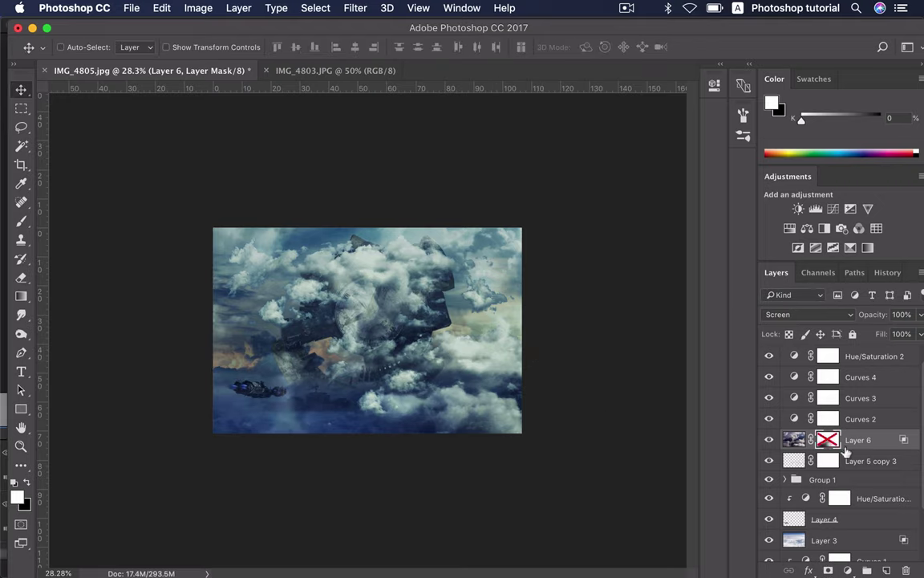
Step: Pull the Curves 5 Green channel down slightly in the midtones
scroll(762, 407, "down", 1)
scroll(760, 405, "up", 2)
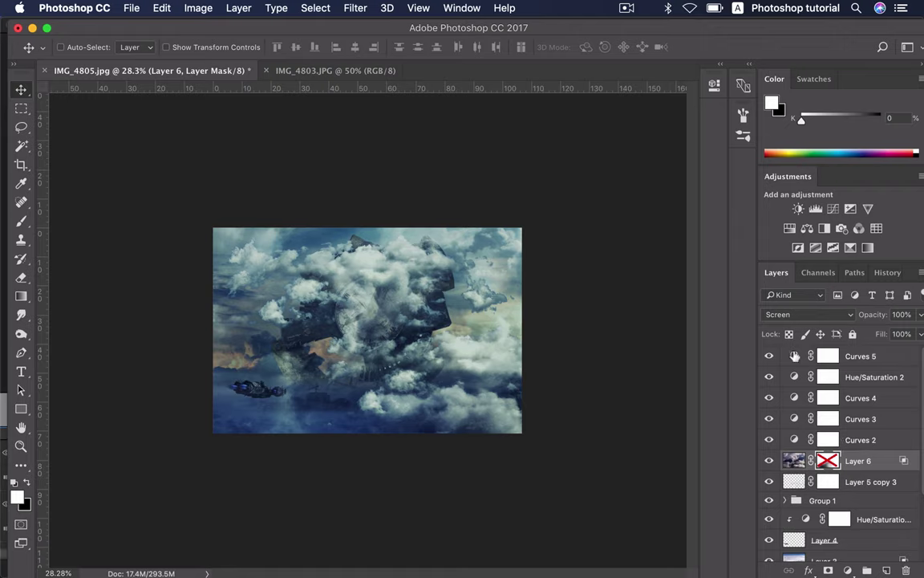
double_click(794, 356)
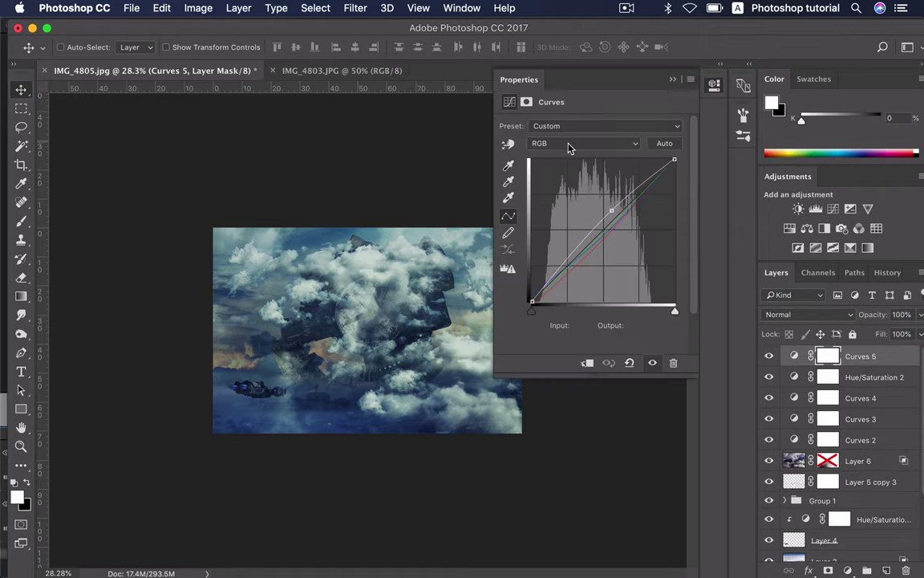
left_click(567, 147)
left_click(568, 163)
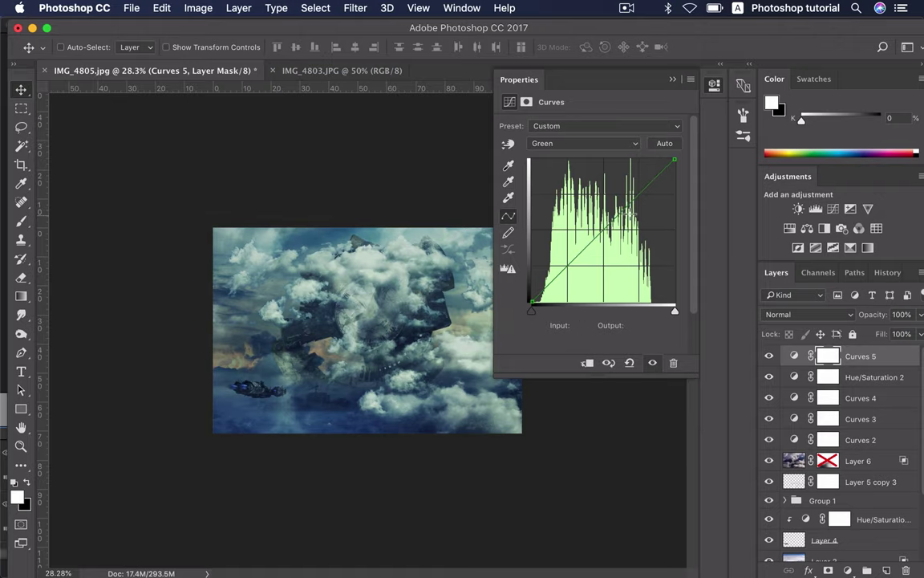
left_click_drag(628, 207, 632, 208)
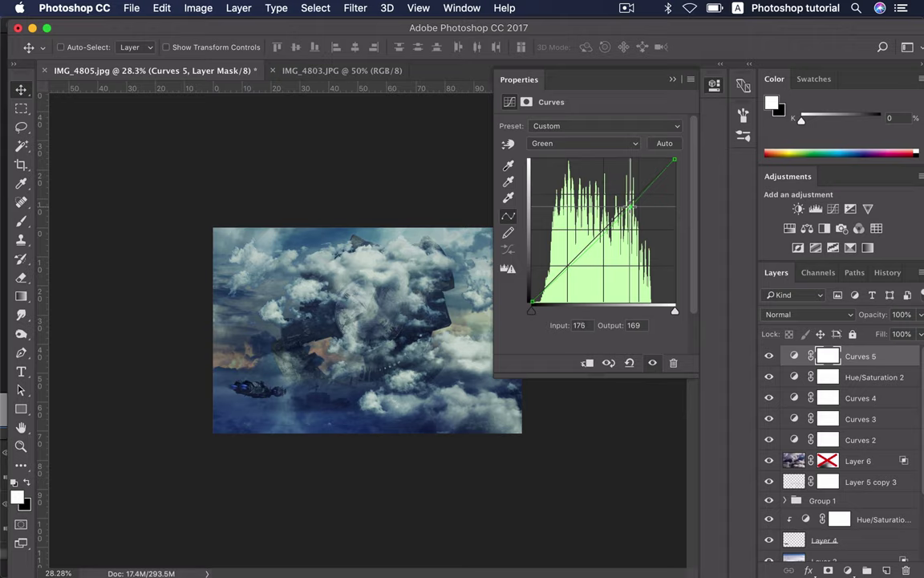
Step: Raise the bottom point of the Curves 5 Blue curve to add a blue cast to the shadows
left_click(616, 148)
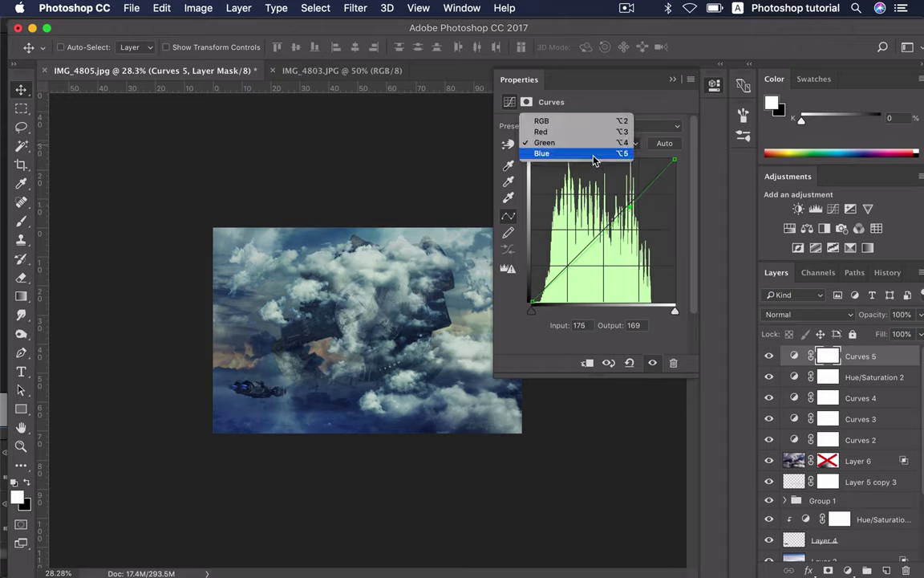
left_click_drag(678, 161, 696, 197)
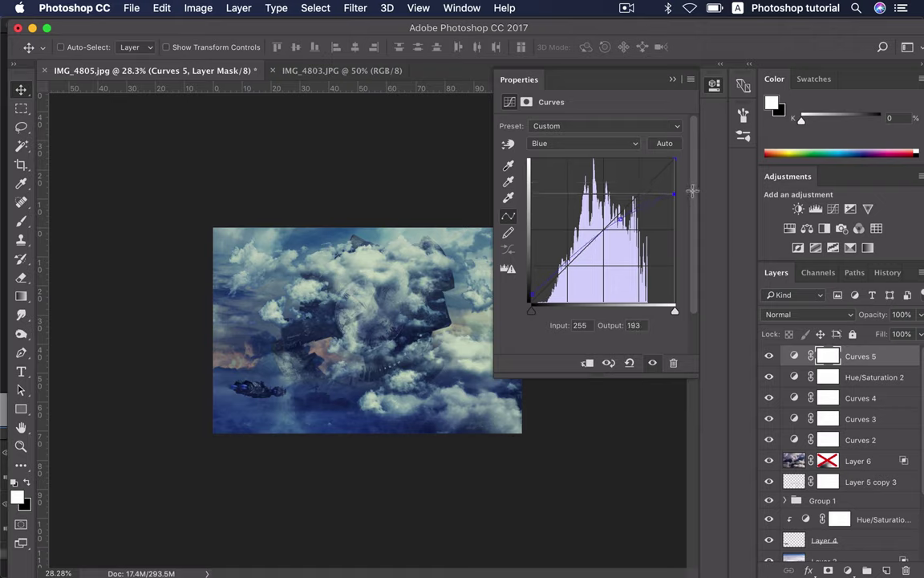
mouse_move(695, 197)
left_mouse_down()
mouse_move(689, 178)
mouse_move(682, 194)
mouse_move(678, 157)
left_mouse_up()
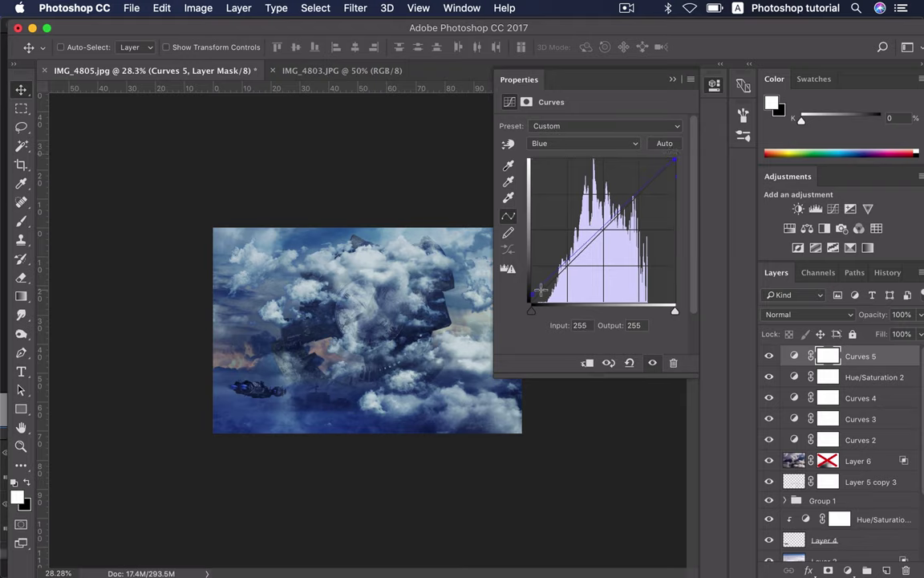
mouse_move(530, 302)
left_mouse_down()
mouse_move(526, 284)
mouse_move(525, 295)
left_mouse_up()
Step: Lift the RGB black point to output 9, then hide Group 1 to compare
left_click(559, 145)
left_click(541, 106)
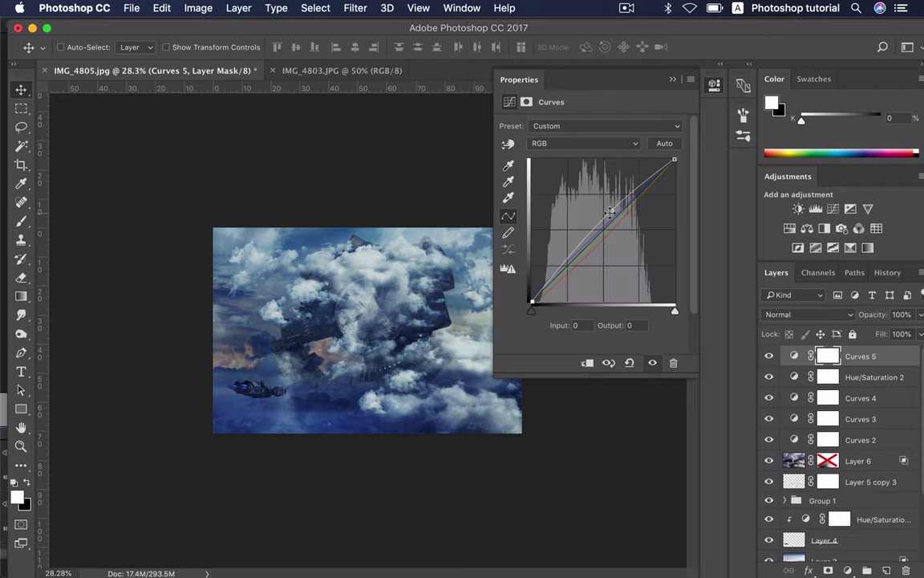
left_click_drag(532, 302, 533, 302)
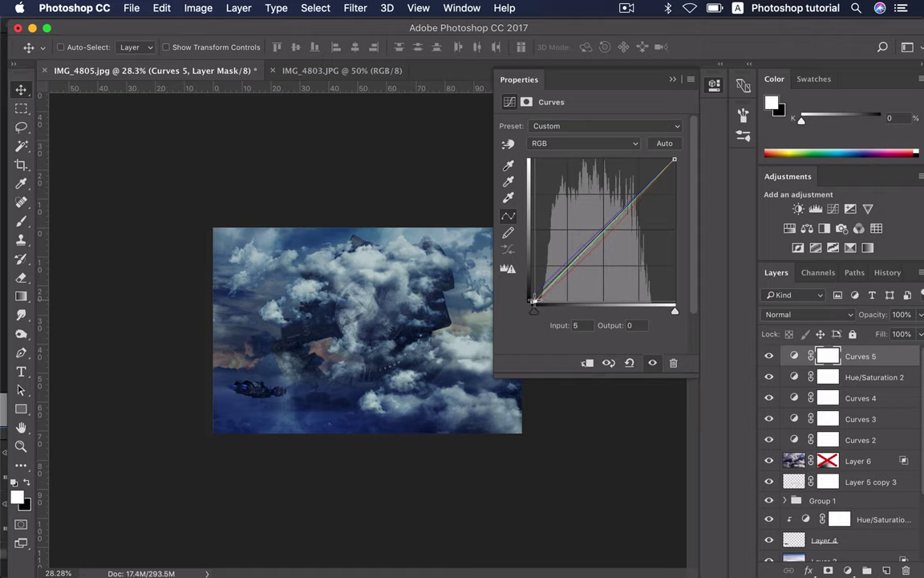
left_click_drag(533, 302, 531, 296)
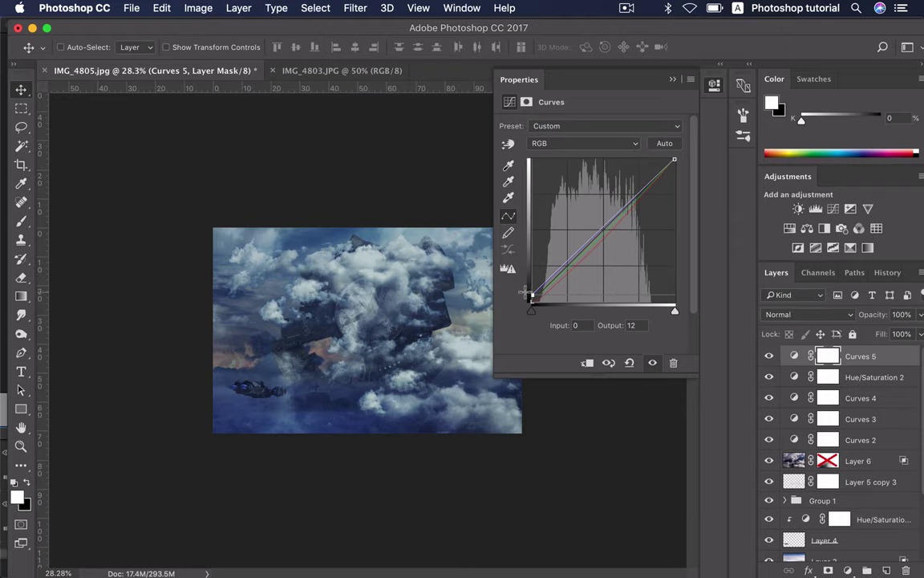
left_click_drag(527, 293, 526, 295)
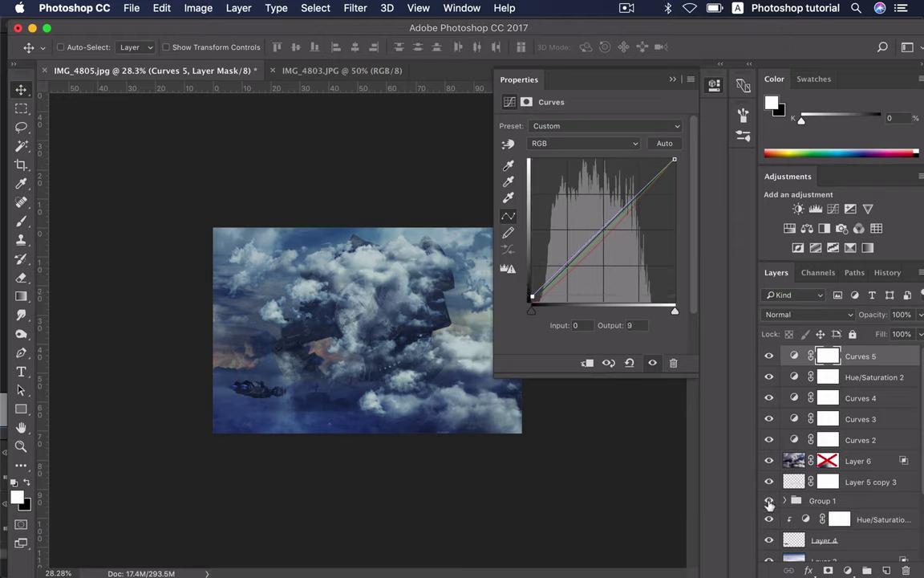
left_click(769, 501)
Step: Show Group 1 again and convert it to a smart object
left_click(768, 501)
left_click(827, 499)
right_click(827, 499)
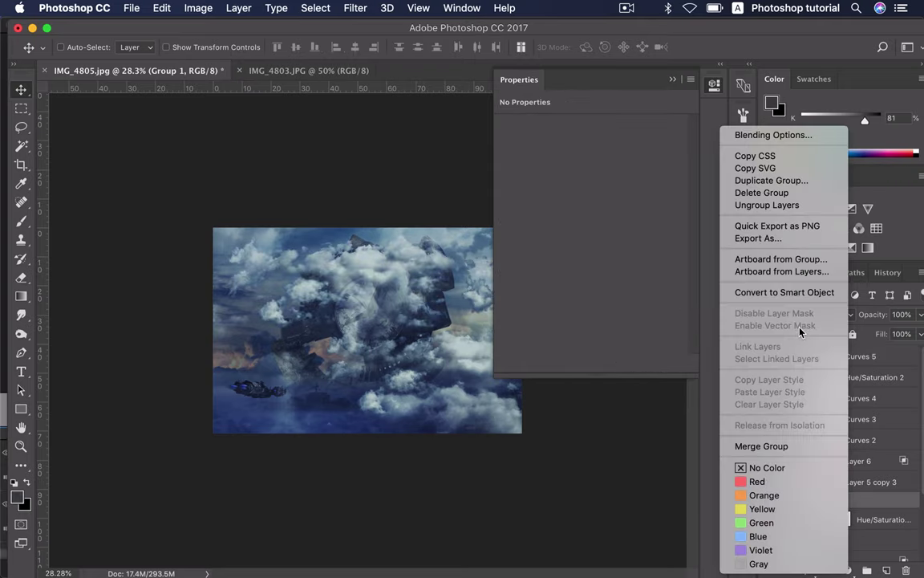
left_click(802, 293)
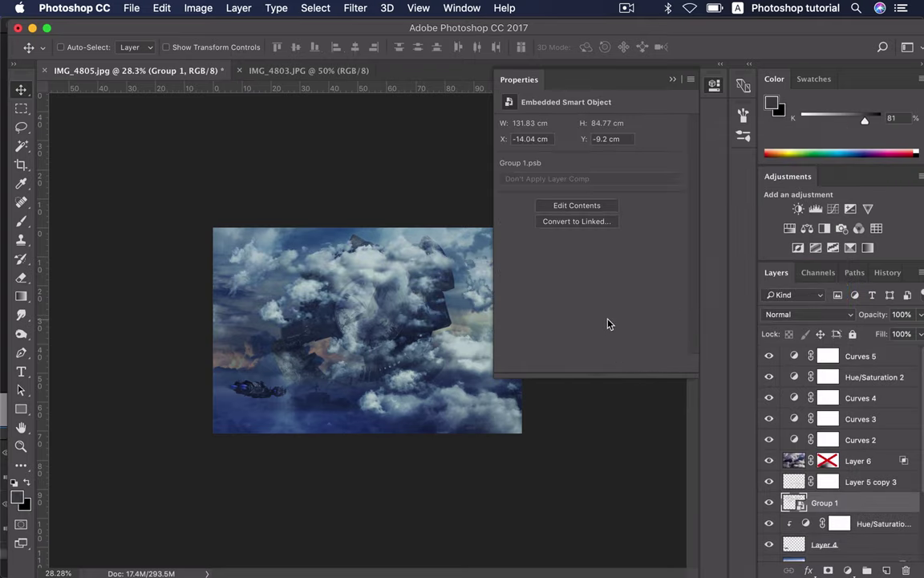
Step: Apply a 0.5-pixel Gaussian Blur smart filter to Group 1 and test-move its contents
left_click(355, 8)
mouse_move(359, 166)
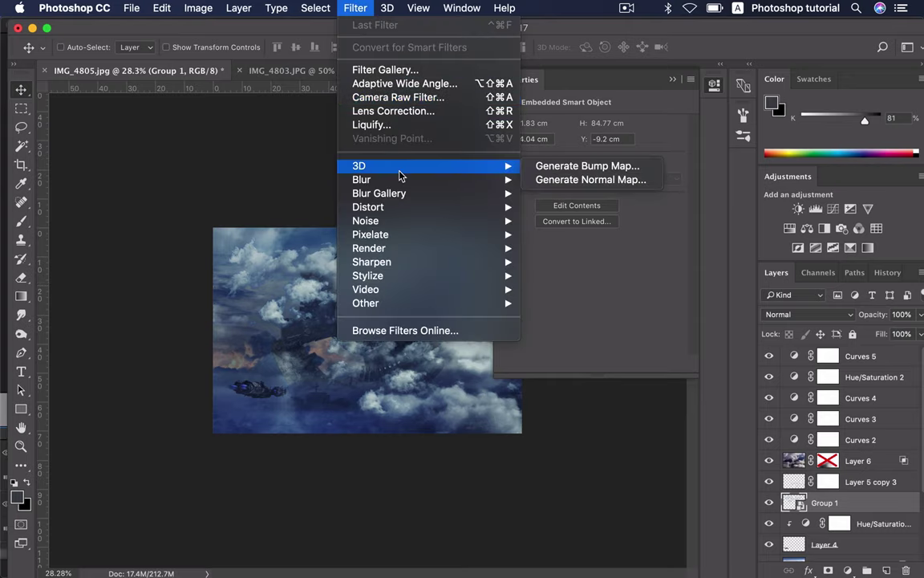
left_click(567, 237)
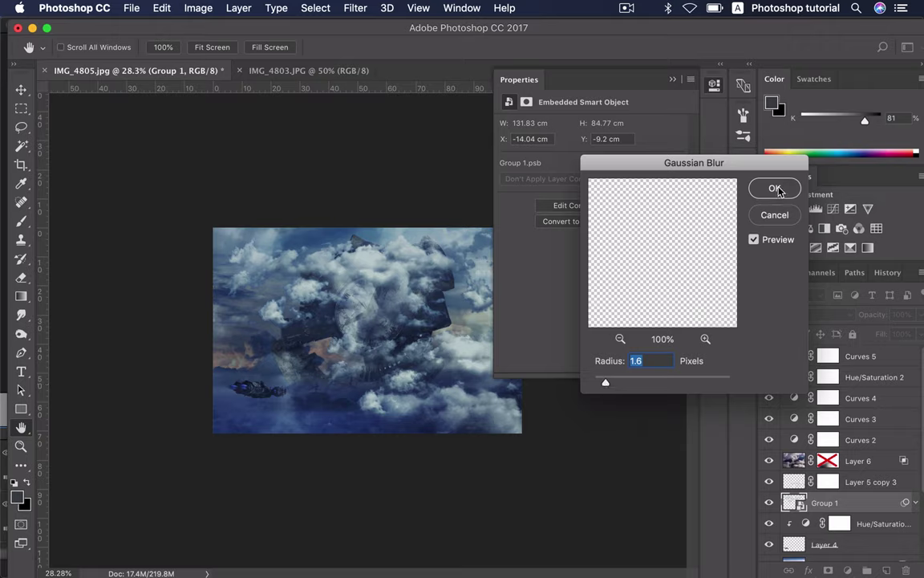
left_click_drag(606, 383, 598, 386)
left_click(770, 197)
left_click_drag(385, 277, 383, 287)
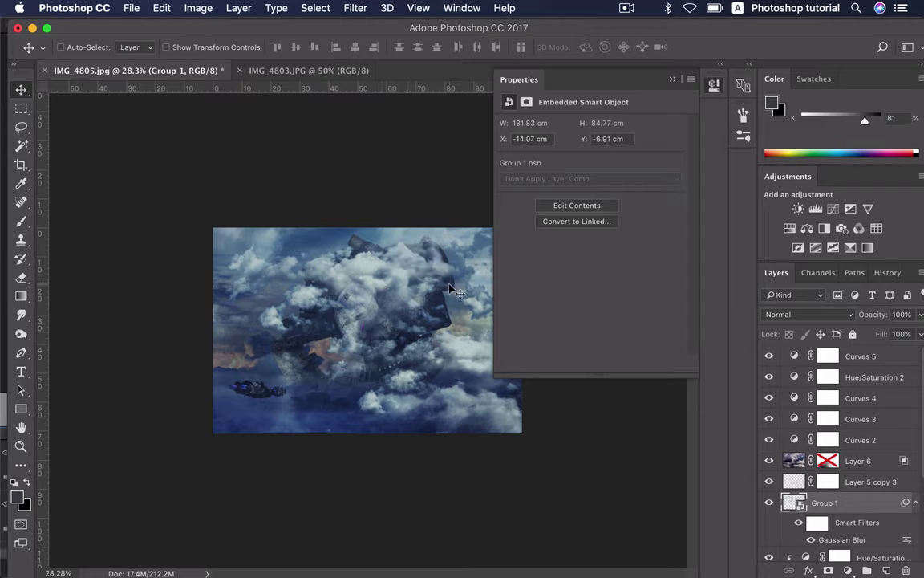
left_click_drag(452, 289, 413, 298)
Step: Scale the cloud group up to about 110%, shift it slightly down-right, and close Properties
key("ctrl+t")
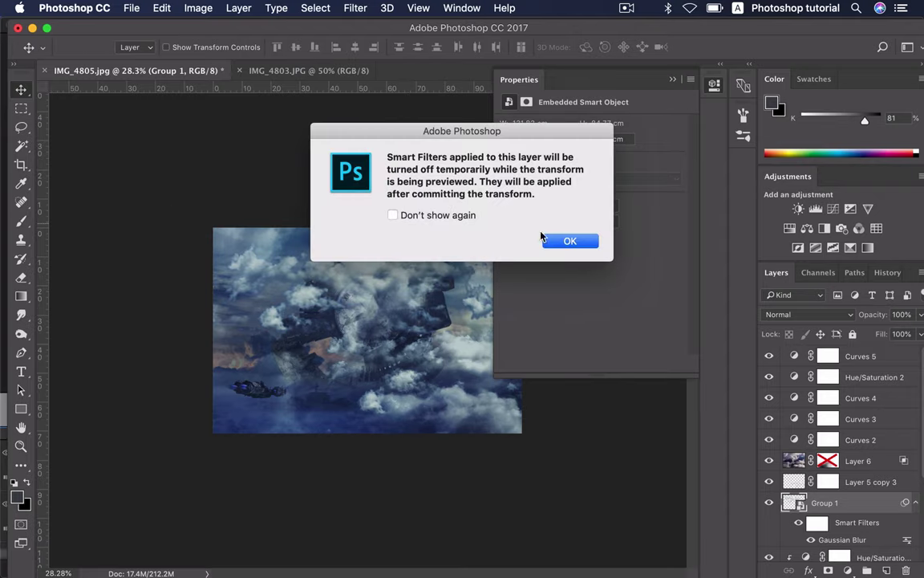
left_click(546, 239)
left_click_drag(172, 208, 125, 198)
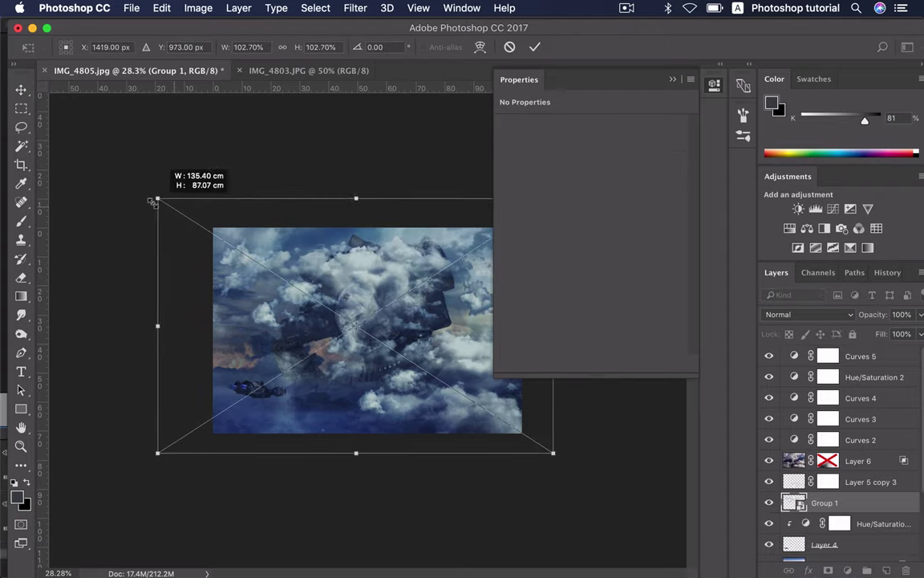
left_click_drag(391, 254, 399, 279)
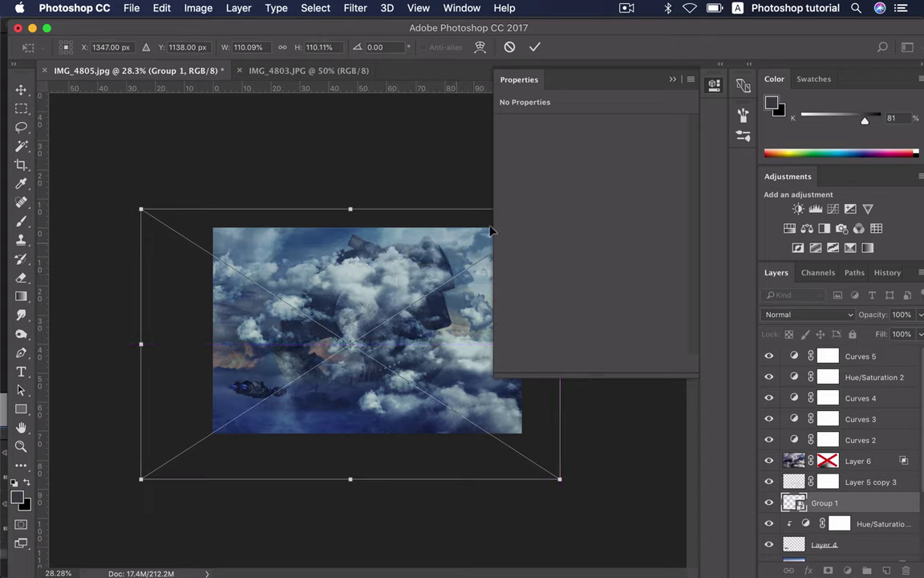
mouse_move(450, 247)
left_mouse_down()
mouse_move(463, 247)
mouse_move(449, 241)
left_mouse_up()
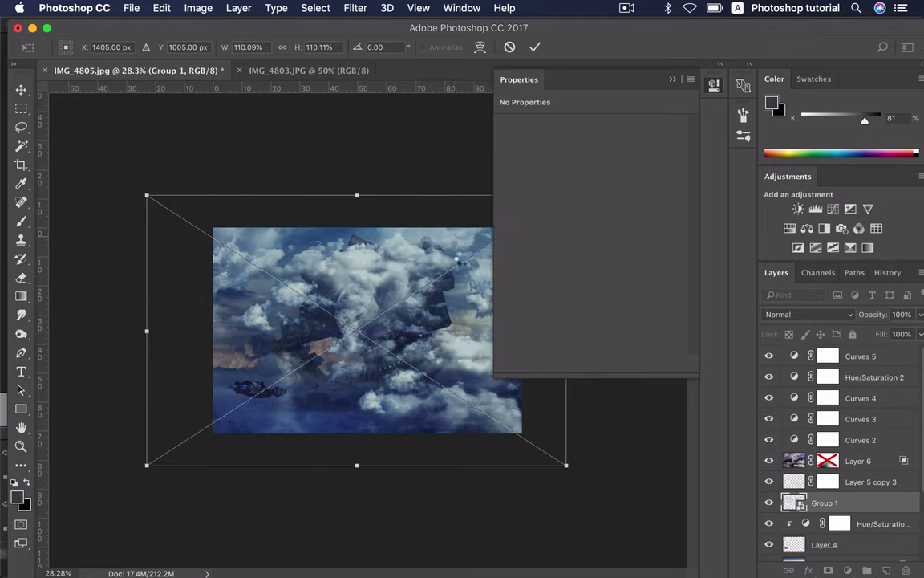
key("Return")
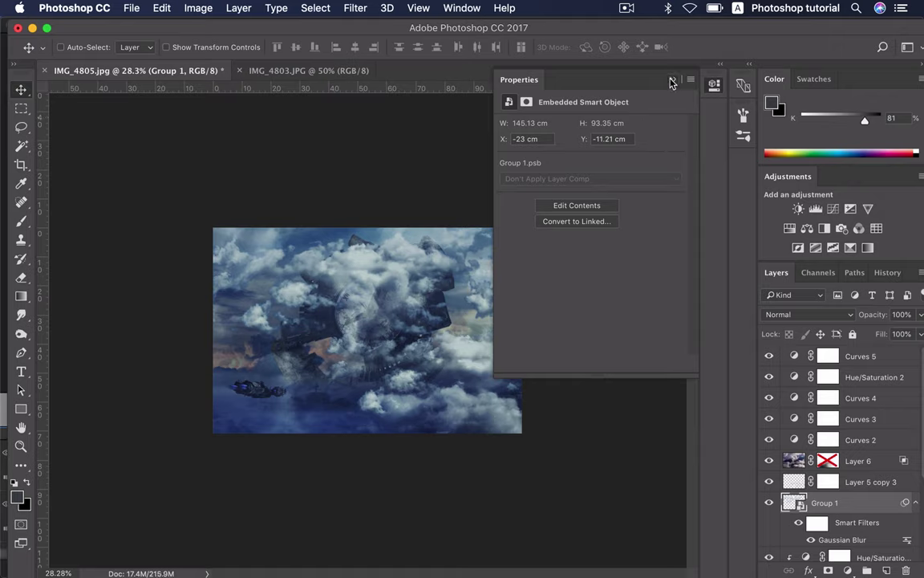
left_click(671, 82)
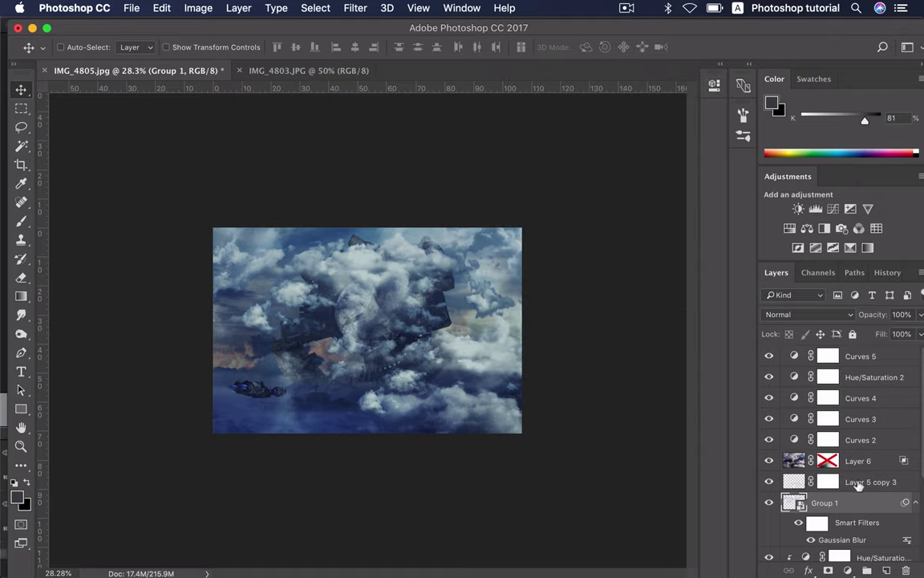
Step: Add a white mask to Group 1 with a black soft brush, toggling Group 1 to compare
key("ctrl+shift+m")
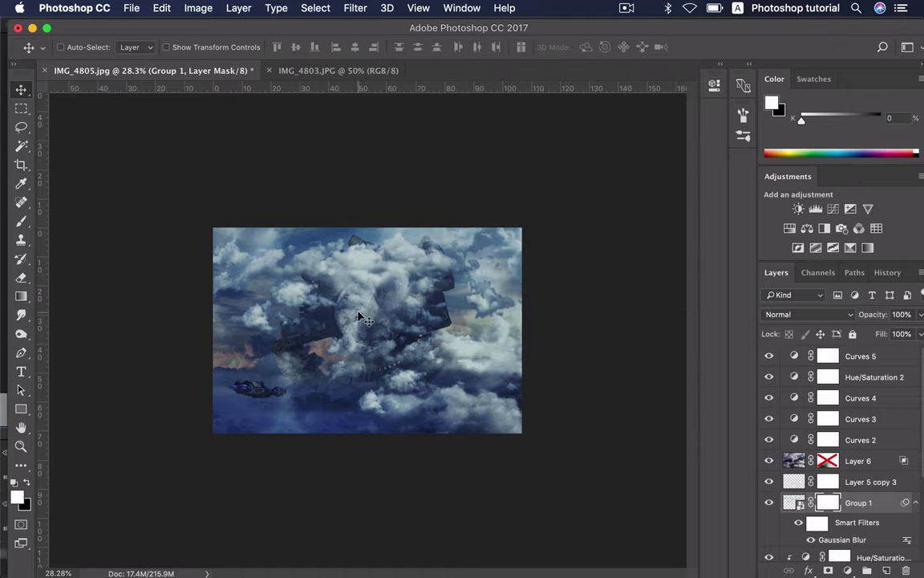
key("g")
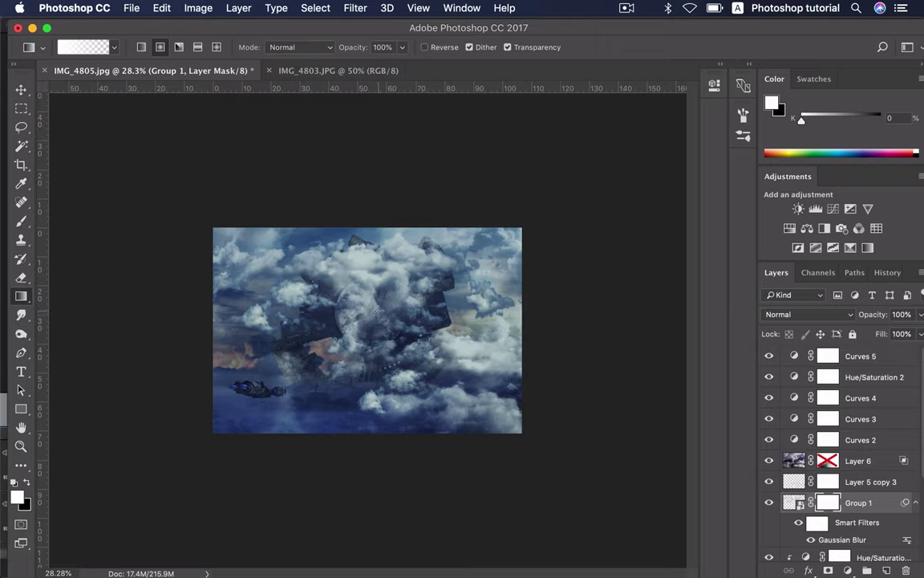
key("b")
key("x")
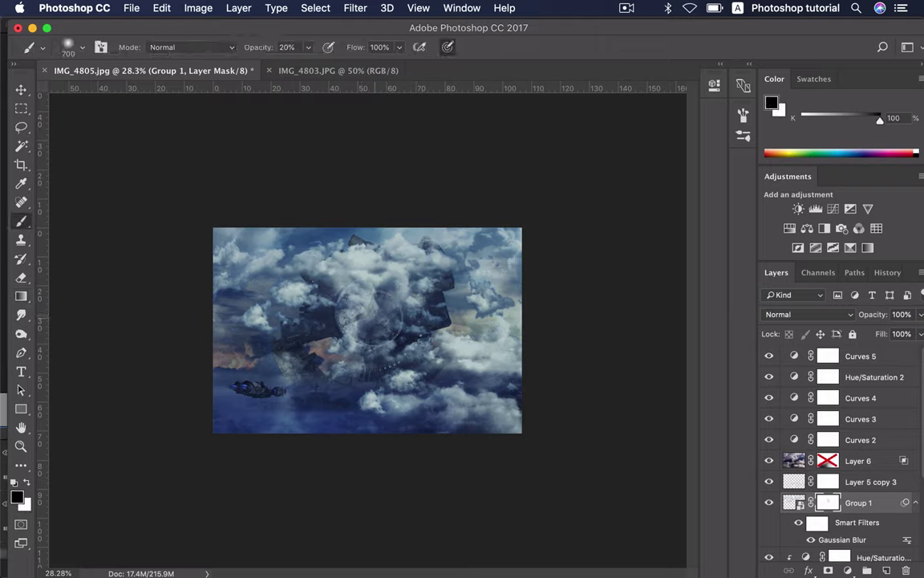
left_click(769, 502)
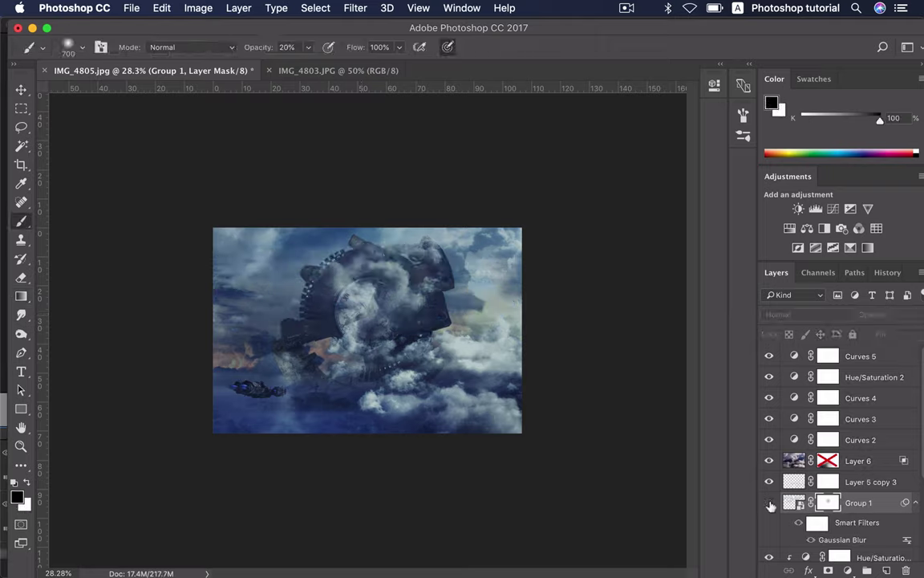
left_click(768, 502)
Step: Delete Layer 6's old layer mask and select Layer 6
scroll(778, 498, "down", 1)
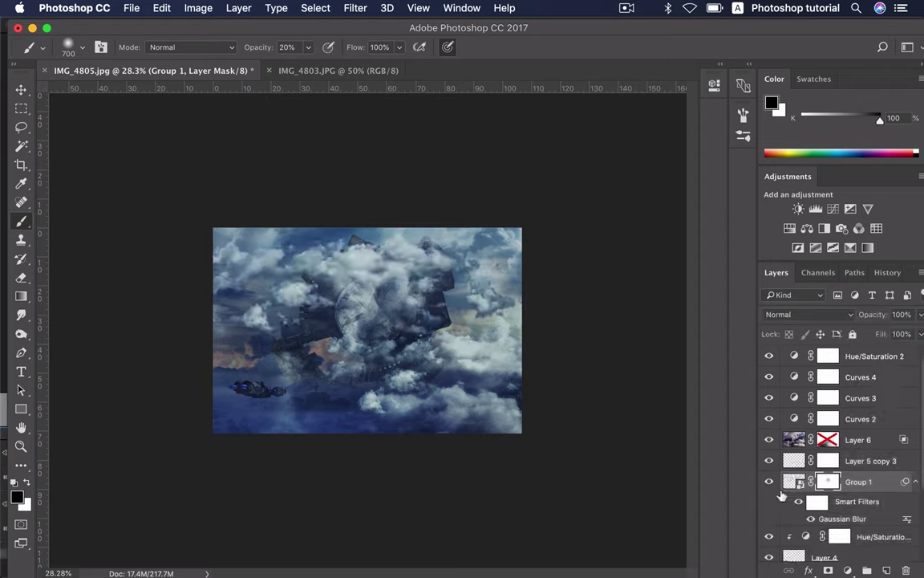
left_click(768, 462)
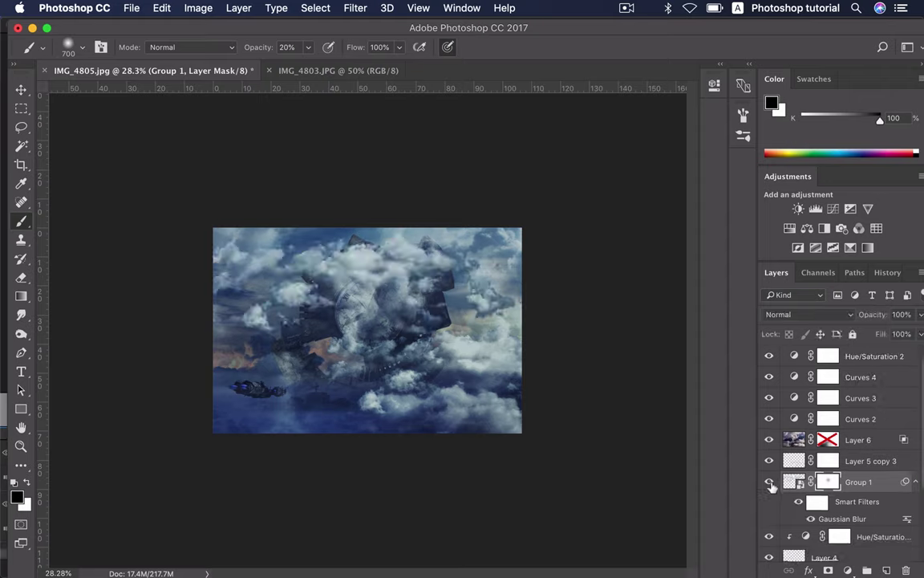
scroll(807, 459, "up", 1)
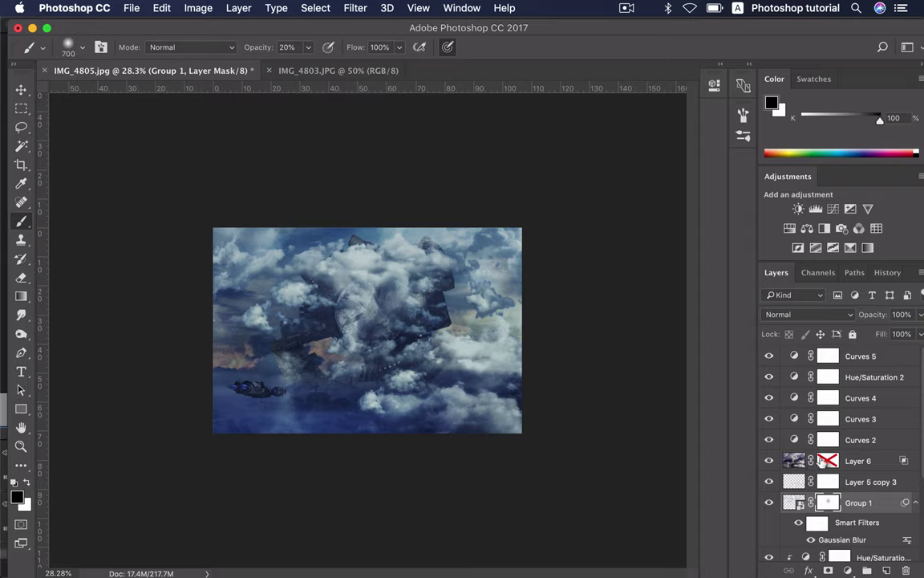
left_click_drag(822, 460, 906, 570)
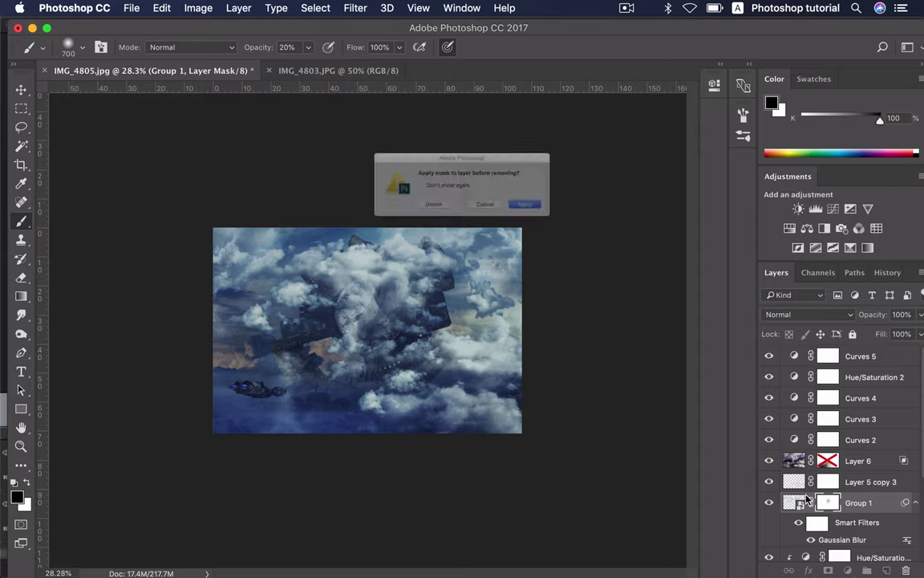
left_click(412, 216)
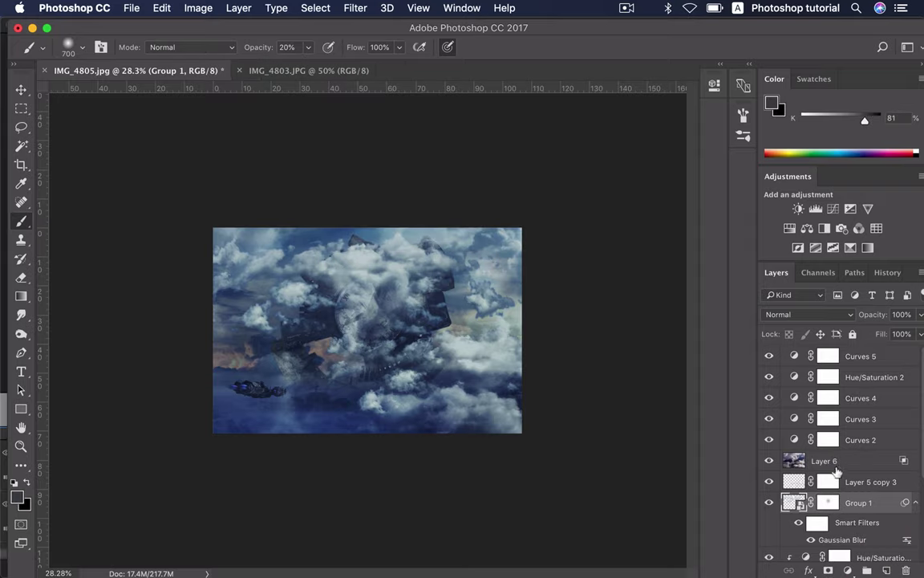
left_click(834, 465)
Step: Give Layer 6 a new mask with a radial gradient fading it around the image centre
left_click(769, 460)
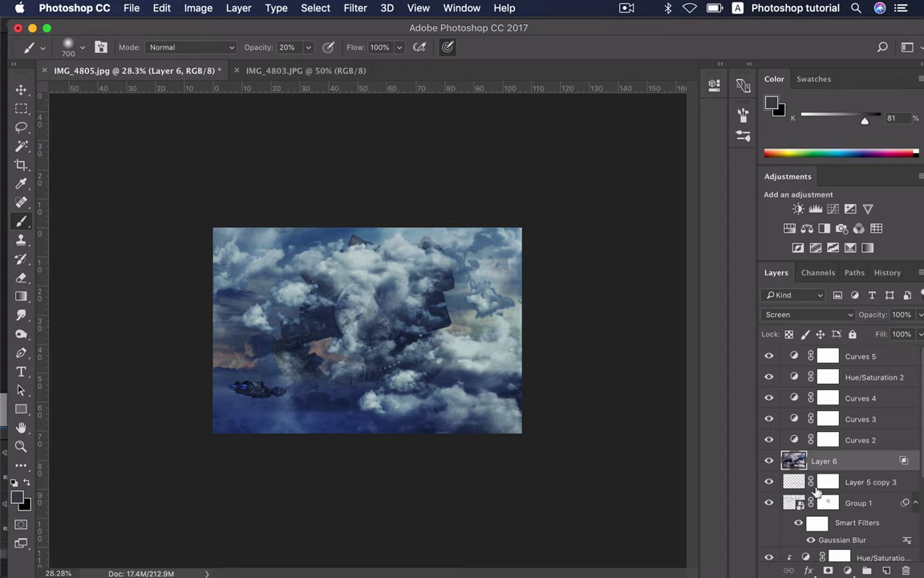
left_click(828, 569)
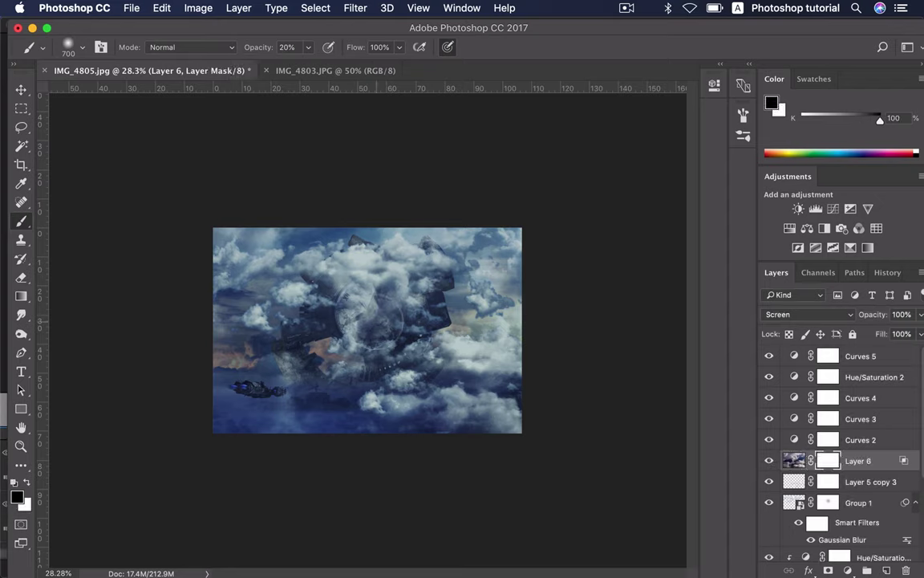
key("g")
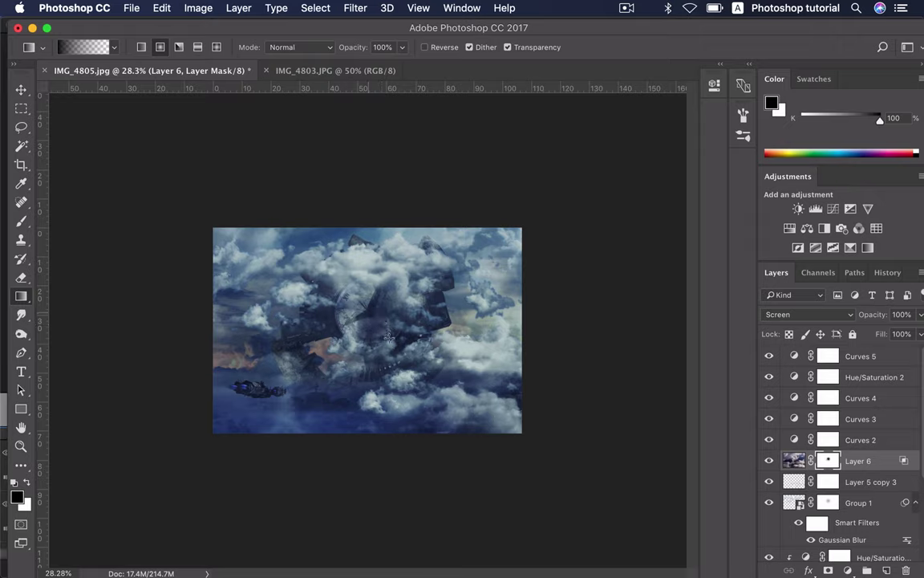
left_click_drag(391, 341, 395, 346)
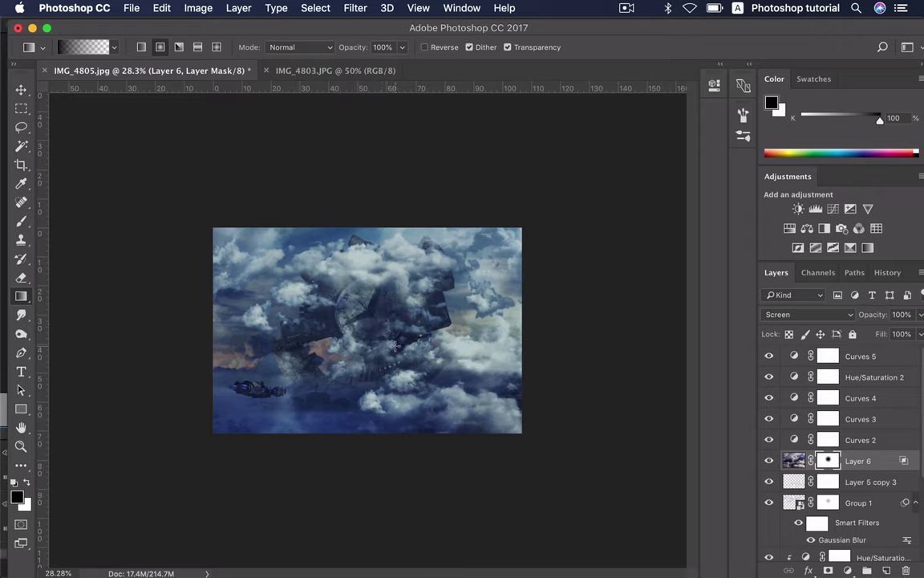
key("v")
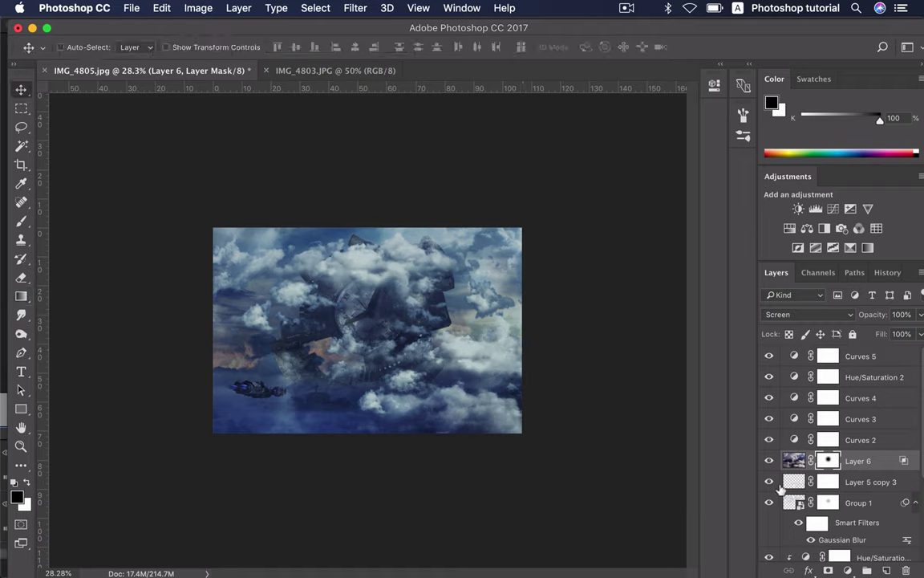
Step: Nudge the cloud group slightly downward and set Group 1's blend mode to Screen
left_click(769, 482)
left_click(770, 502)
left_click(794, 502)
left_click_drag(415, 261, 411, 262)
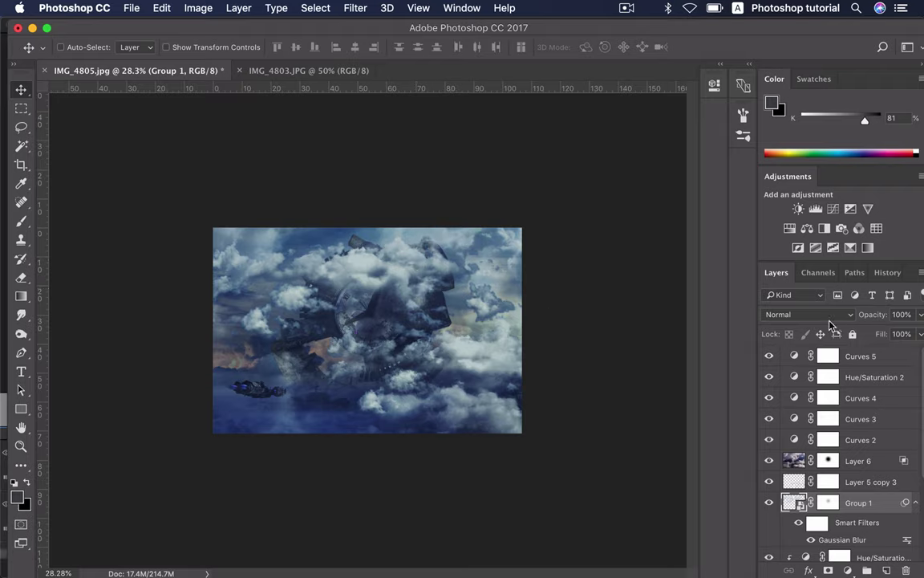
left_click(830, 316)
left_click(803, 361)
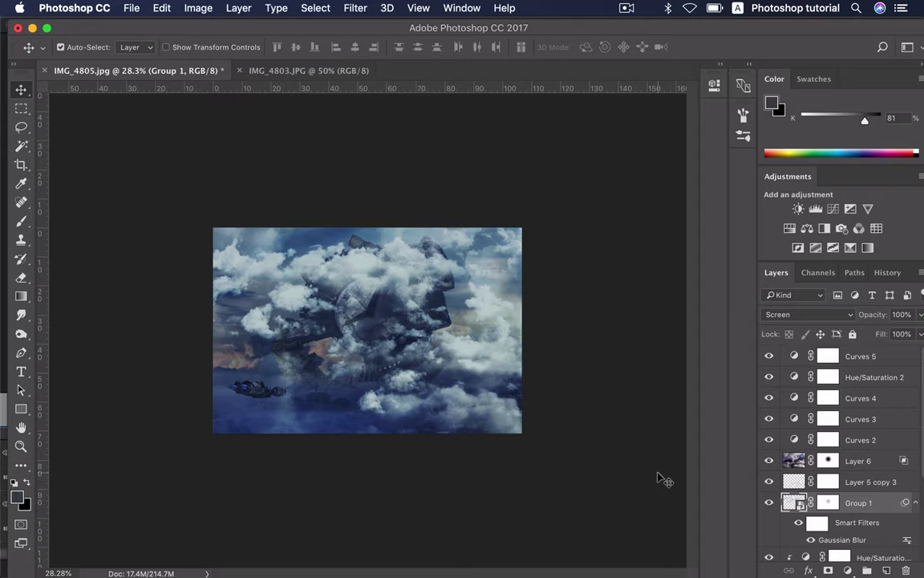
Step: Scale Layer 4's spaceship down to about 64% and commit the transform
key("alt+bracketleft")
key("alt+bracketleft")
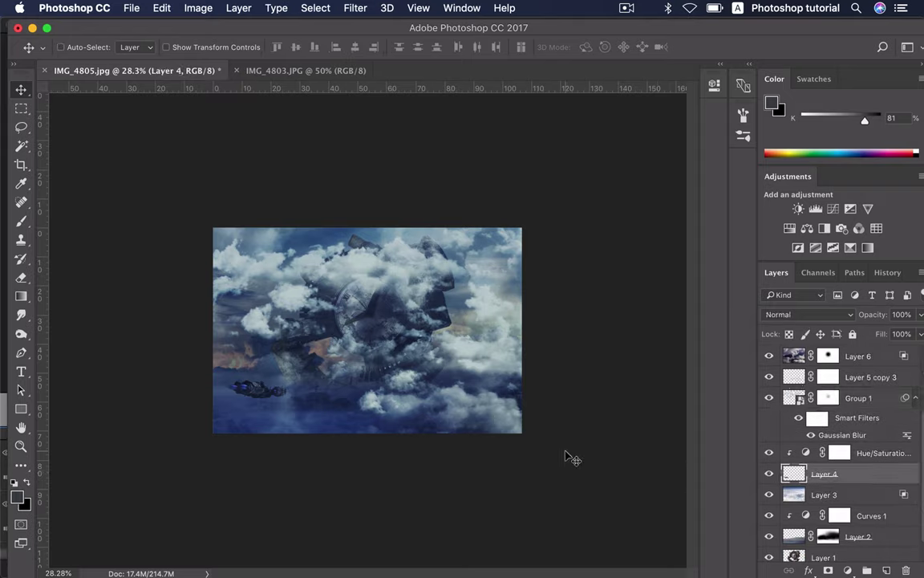
key("ctrl+t")
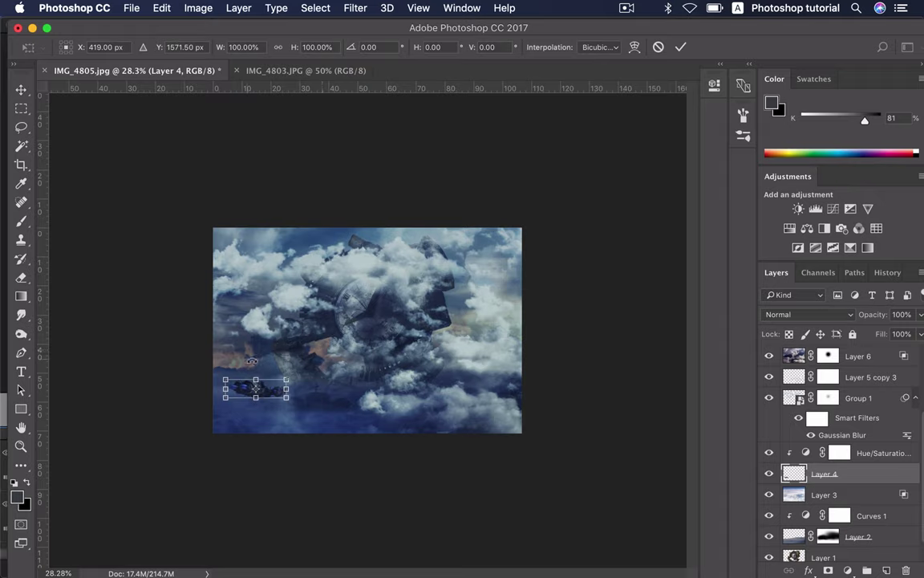
left_click_drag(287, 380, 275, 384)
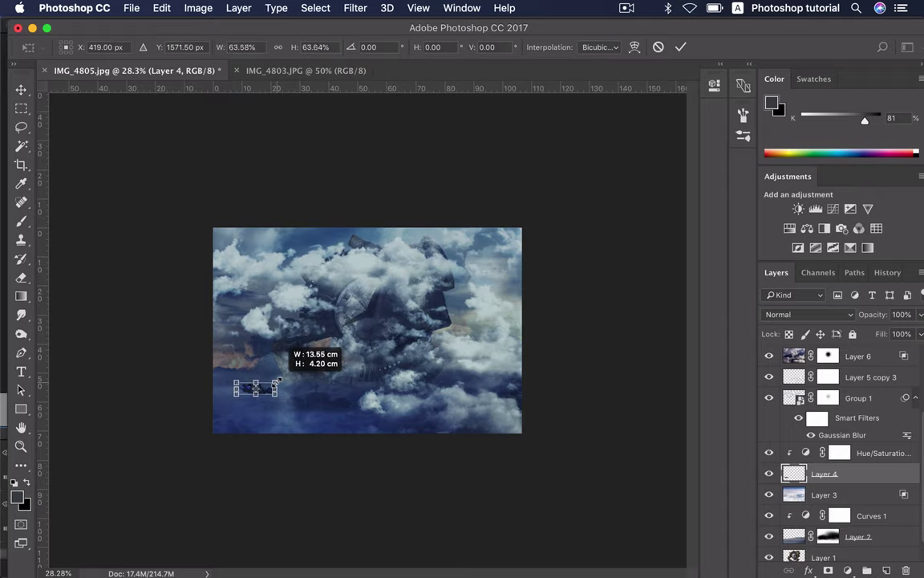
key("Return")
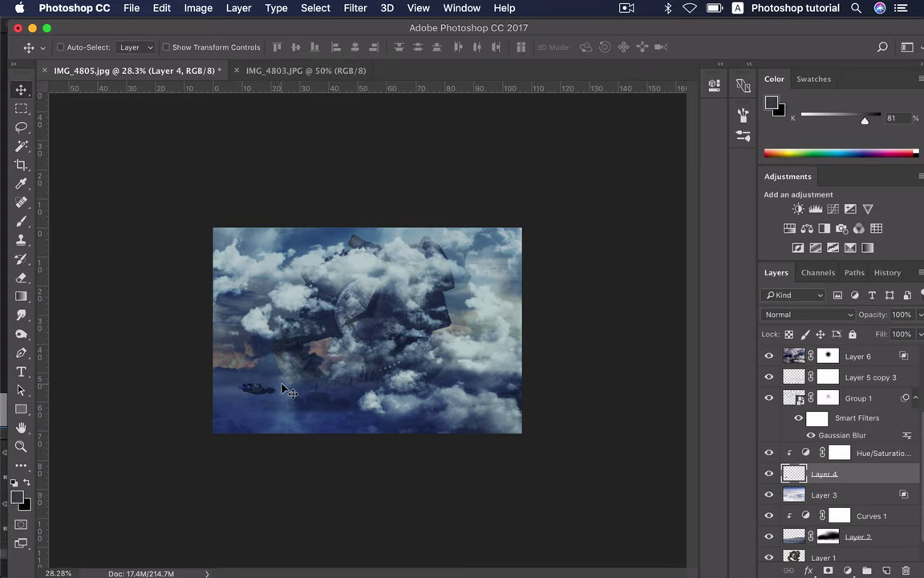